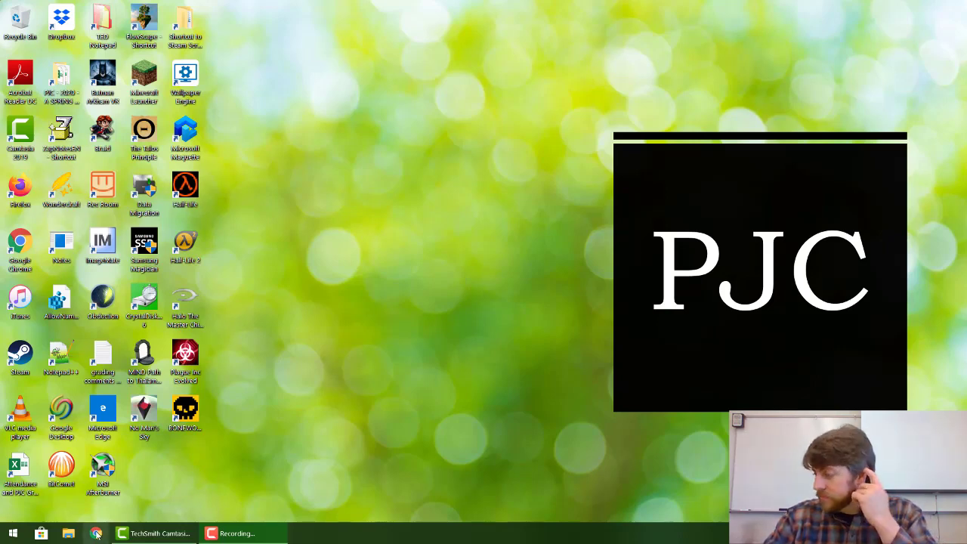
Step: Open a new Google Chrome window from the taskbar icon
click(96, 535)
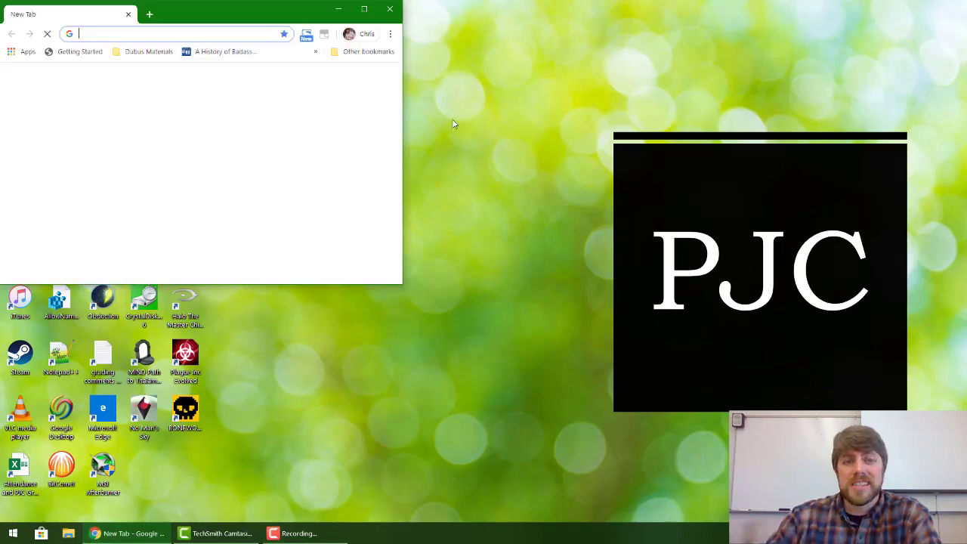
Step: Maximize Chrome and go to parisjc.blackboard.com in a private browsing window
click(362, 7)
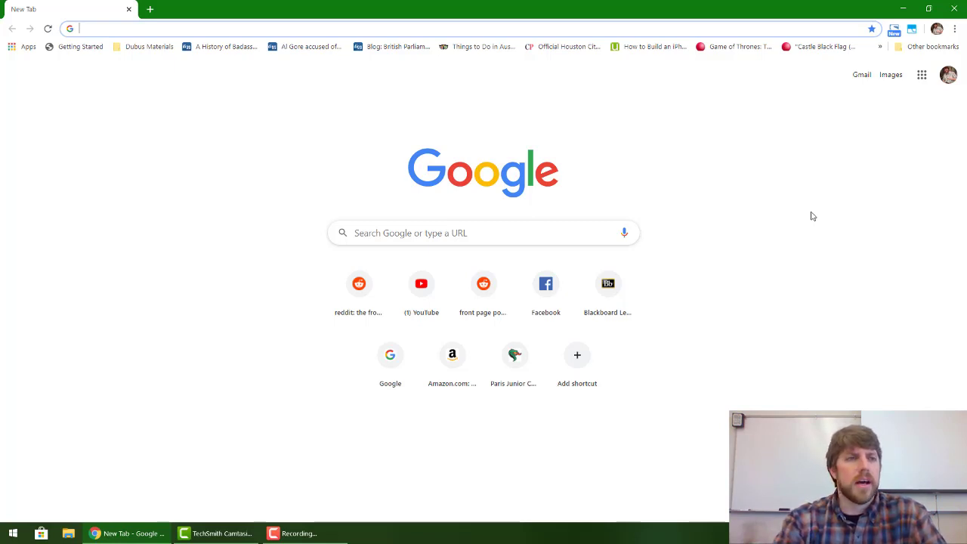
key(ctrl+shift+n)
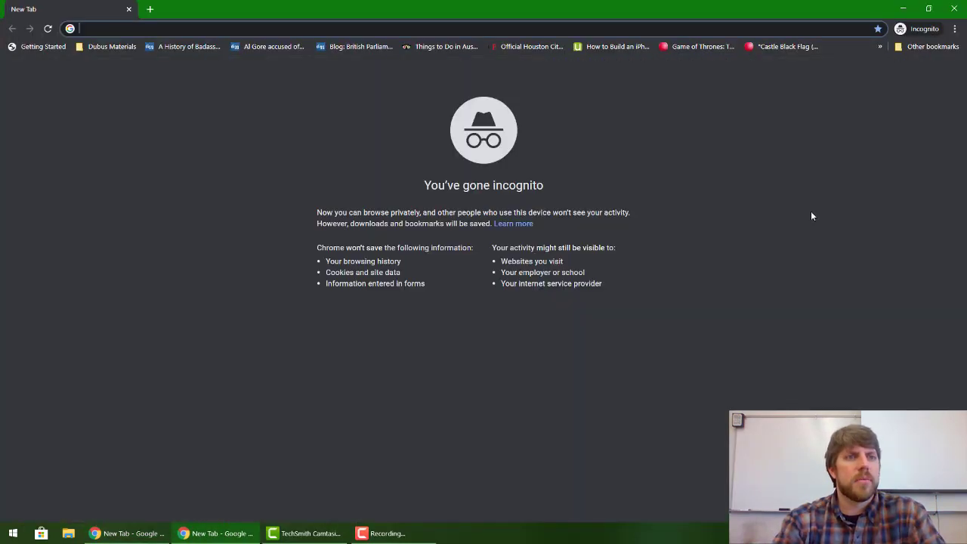
text(parisjc.blackboard.com)
key(Return)
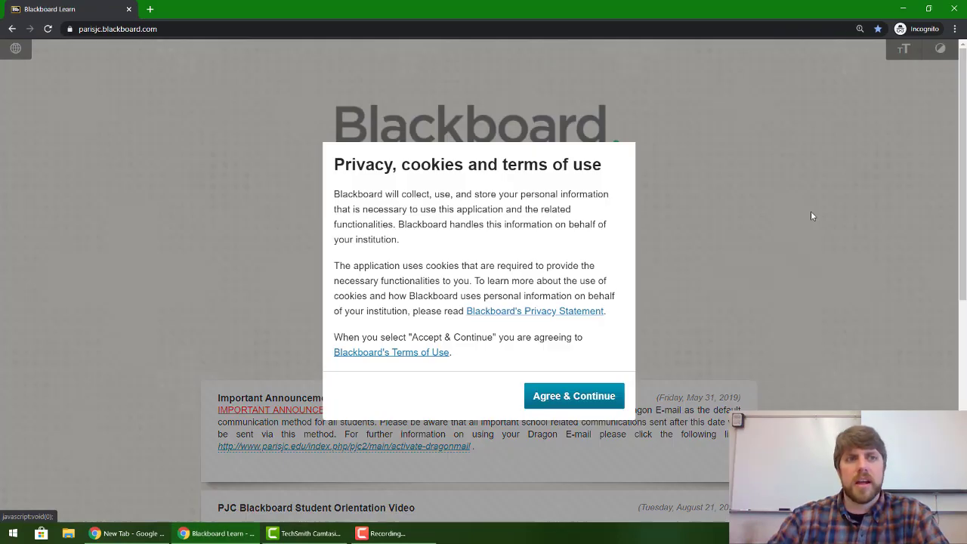
Step: Accept the cookie terms and sign in with the student's username and password
click(574, 396)
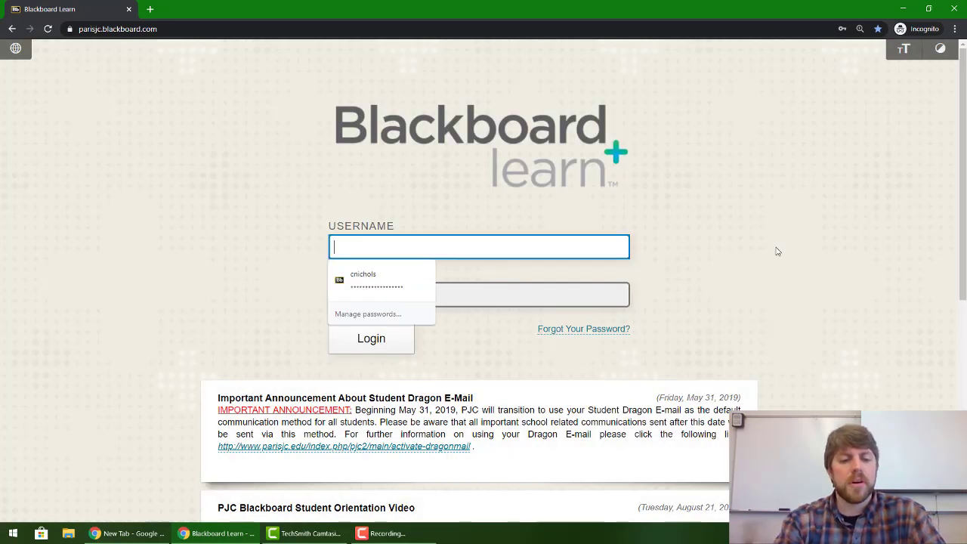
key(Tab)
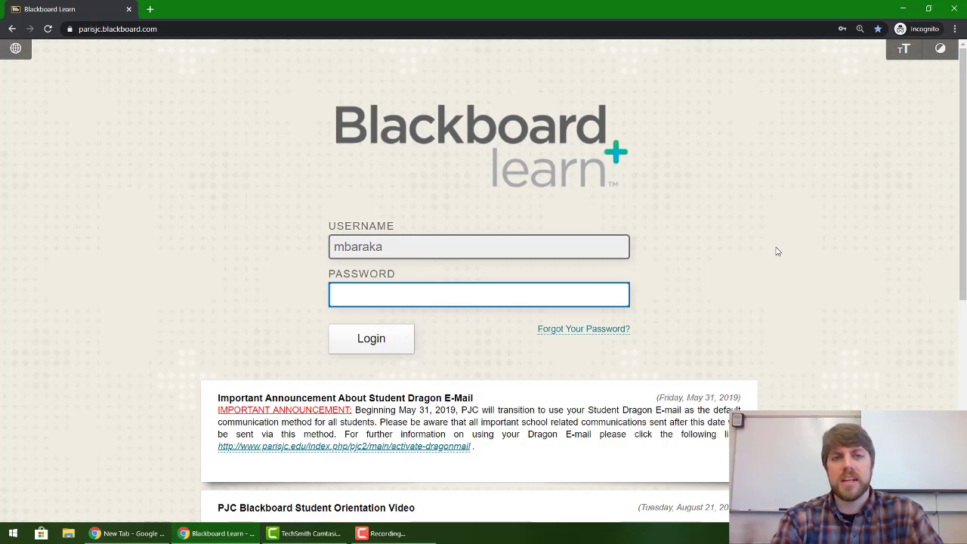
text(••••••••••••••••••)
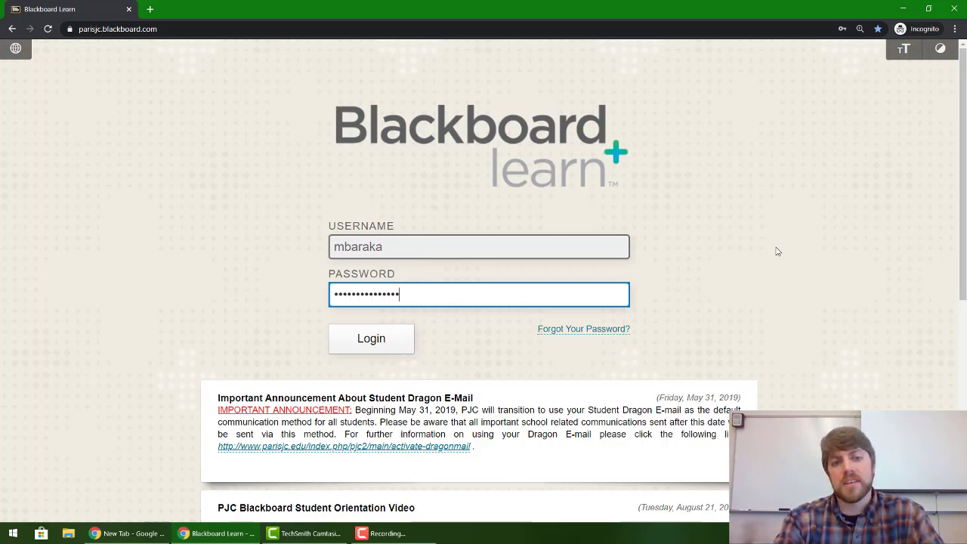
key(Return)
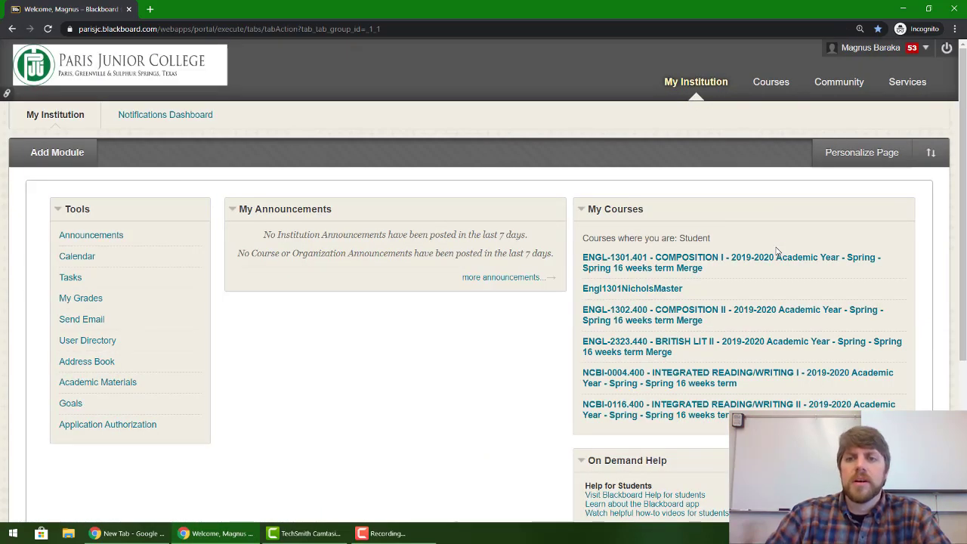
Step: Open the ENGL-1301.401 Composition I course's Assignments page and the Essay 1 attachment
click(674, 261)
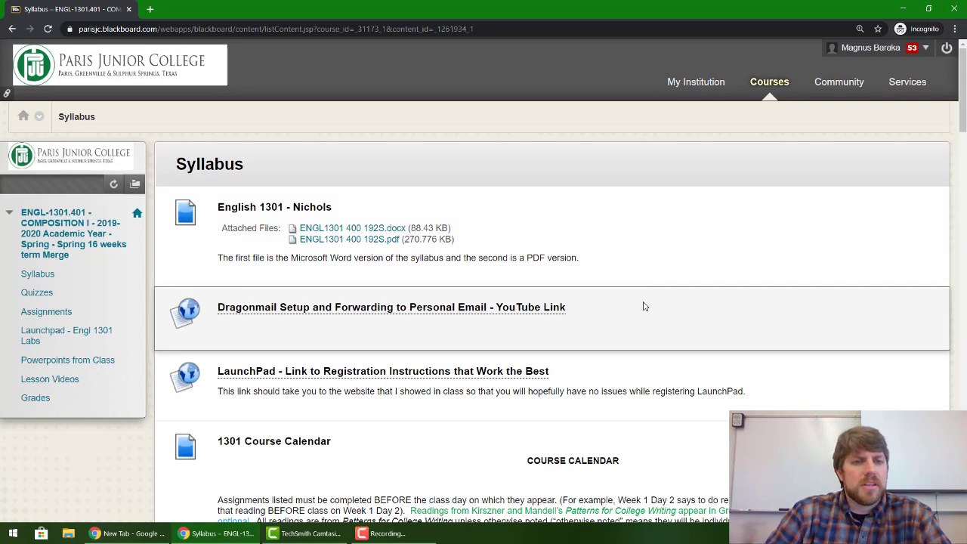
click(62, 313)
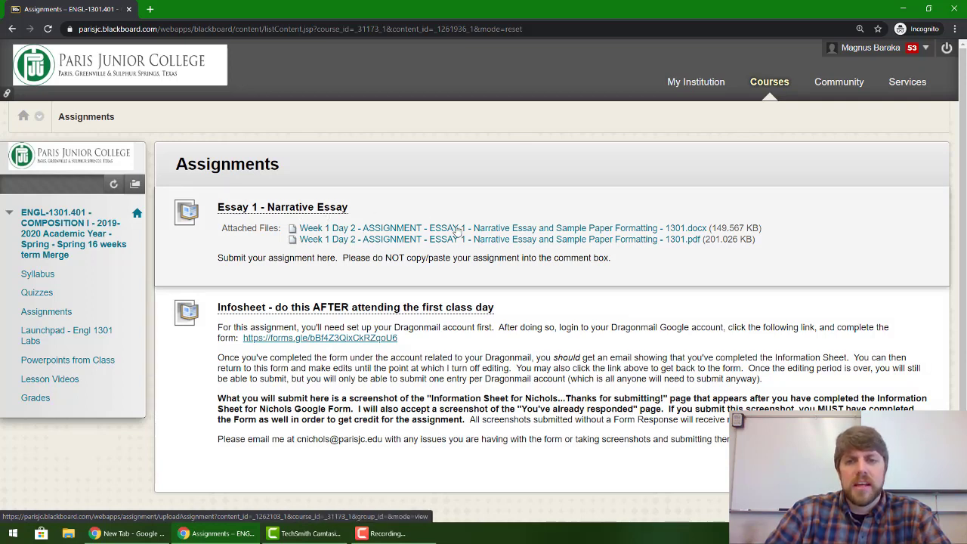
click(477, 240)
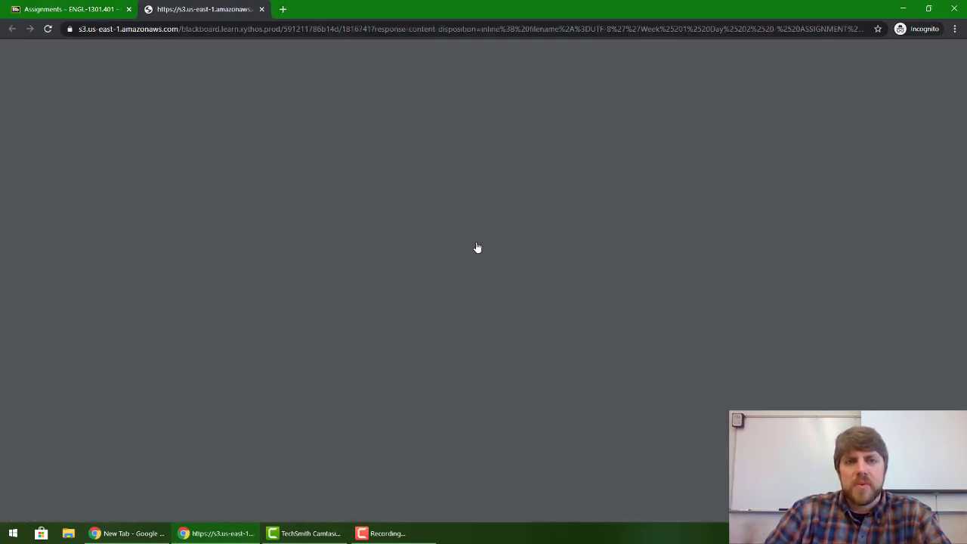
key(ctrl+plus)
key(ctrl+plus)
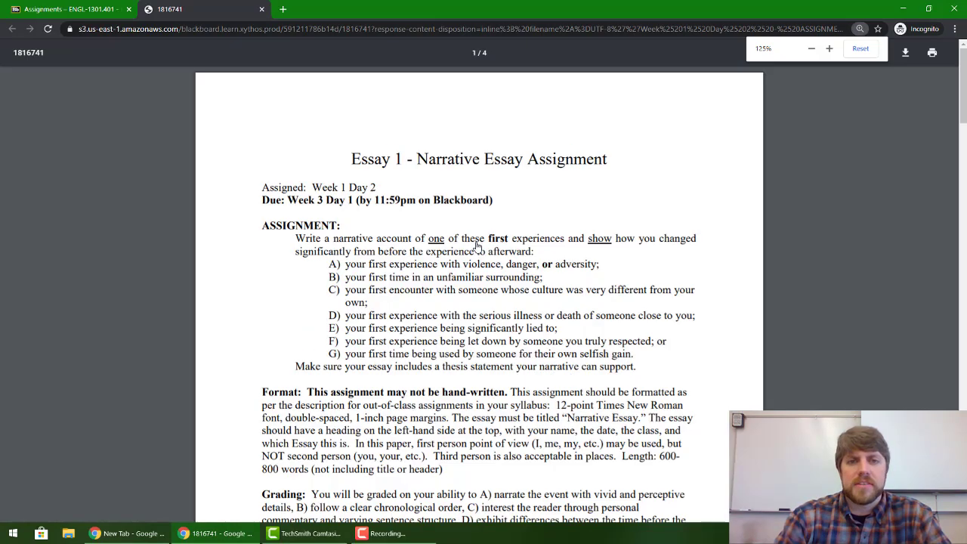
scroll(607, 215, down, 1)
scroll(607, 215, down, 20)
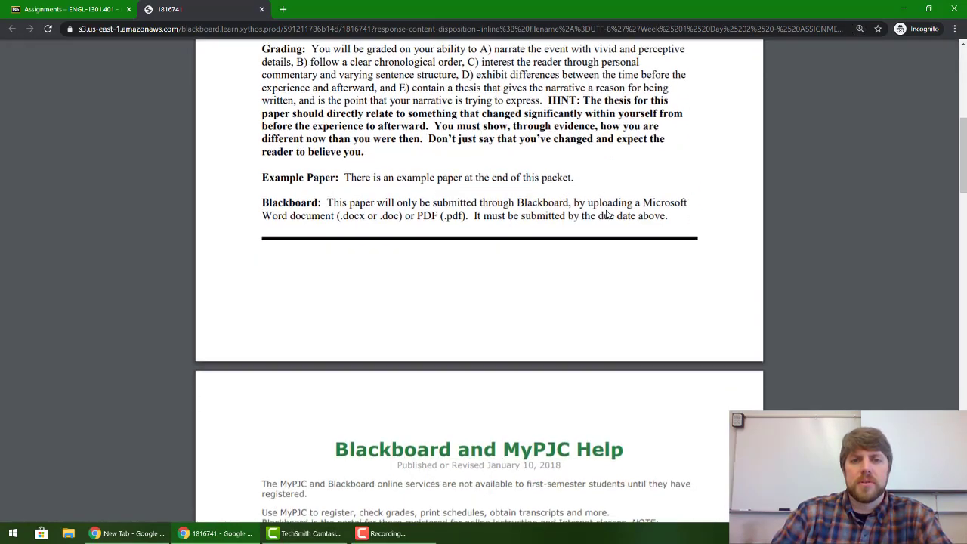
scroll(607, 216, down, 3)
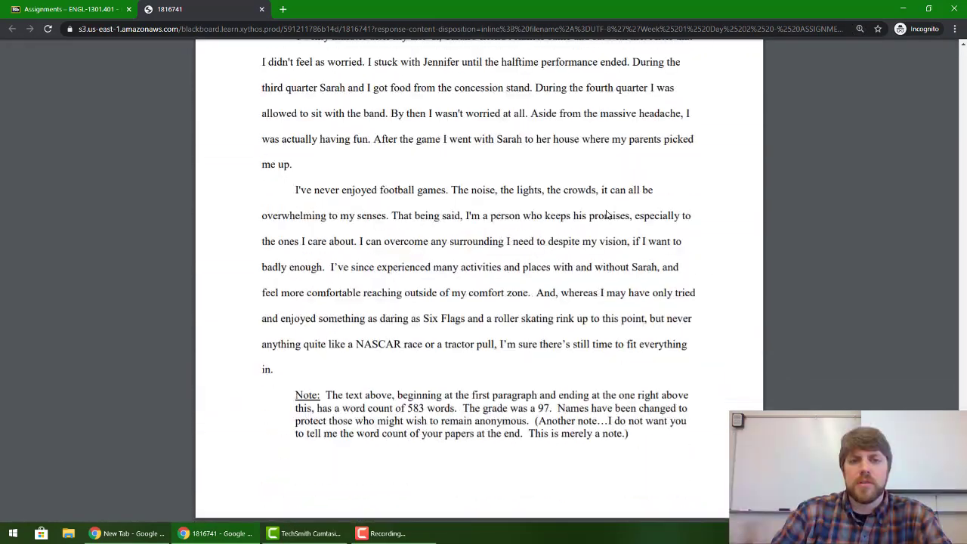
scroll(607, 215, up, 20)
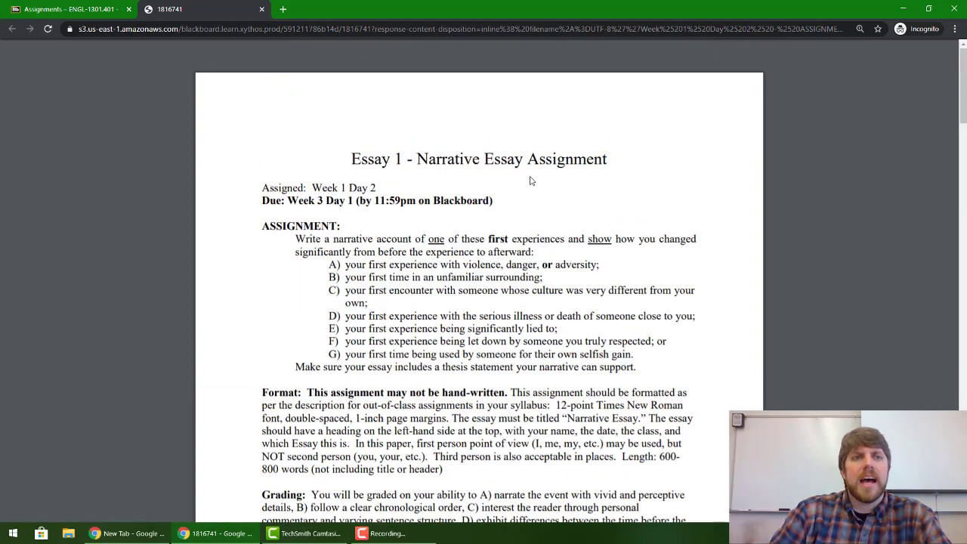
click(262, 10)
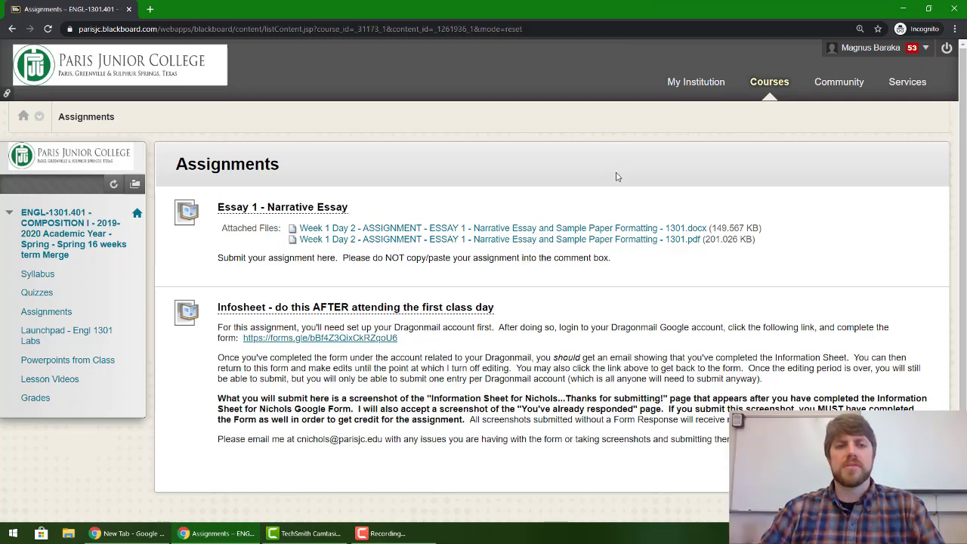
Step: Save the Essay 1 .docx attachment to Documents, replacing the existing copy
click(566, 229)
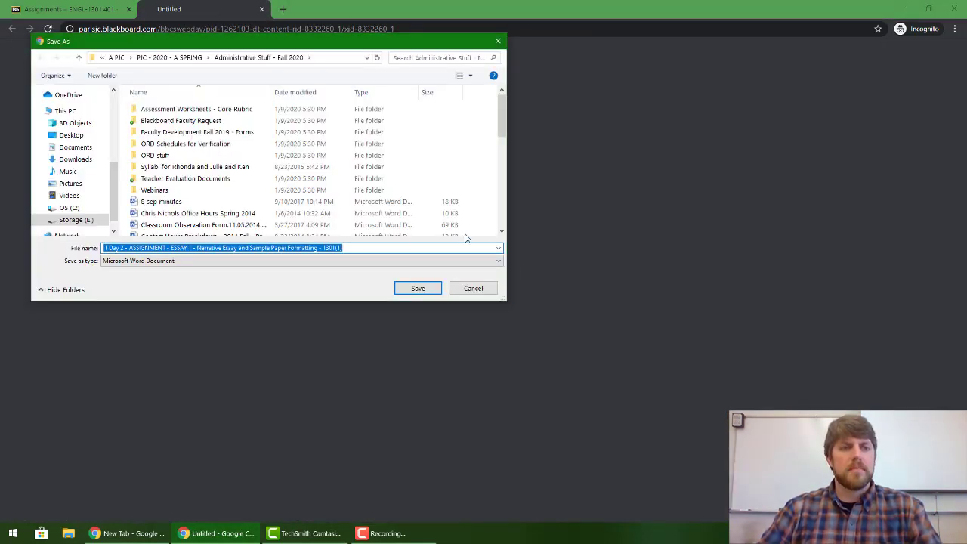
scroll(89, 113, up, 3)
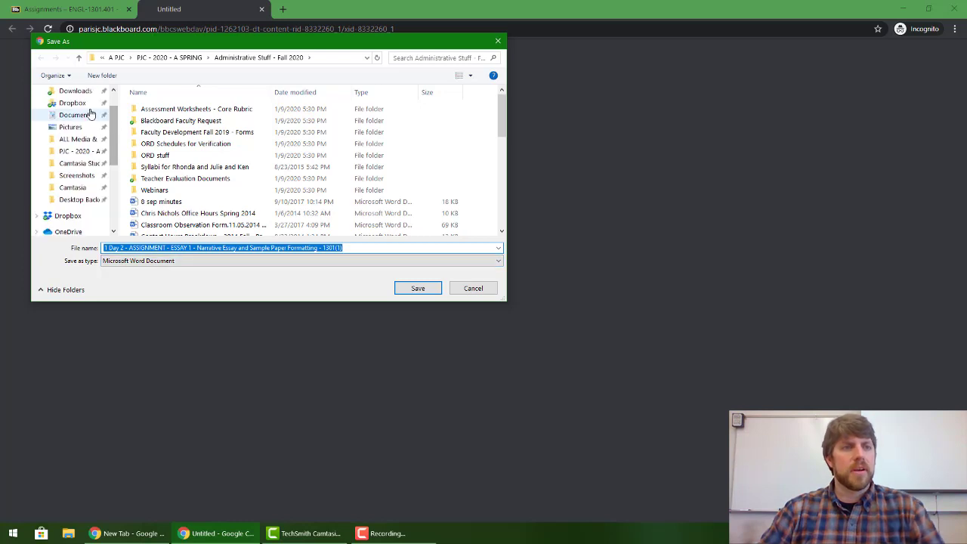
click(89, 114)
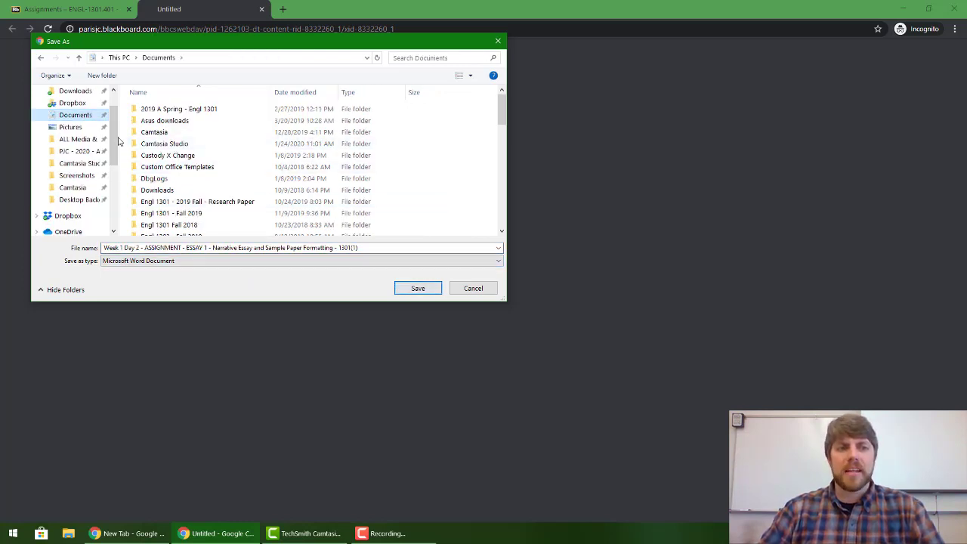
scroll(83, 151, down, 4)
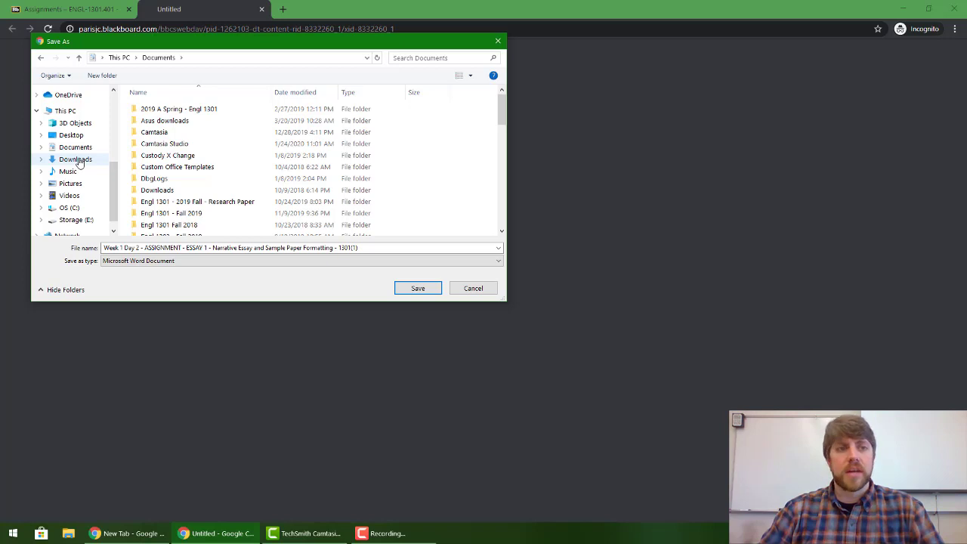
scroll(83, 99, up, 4)
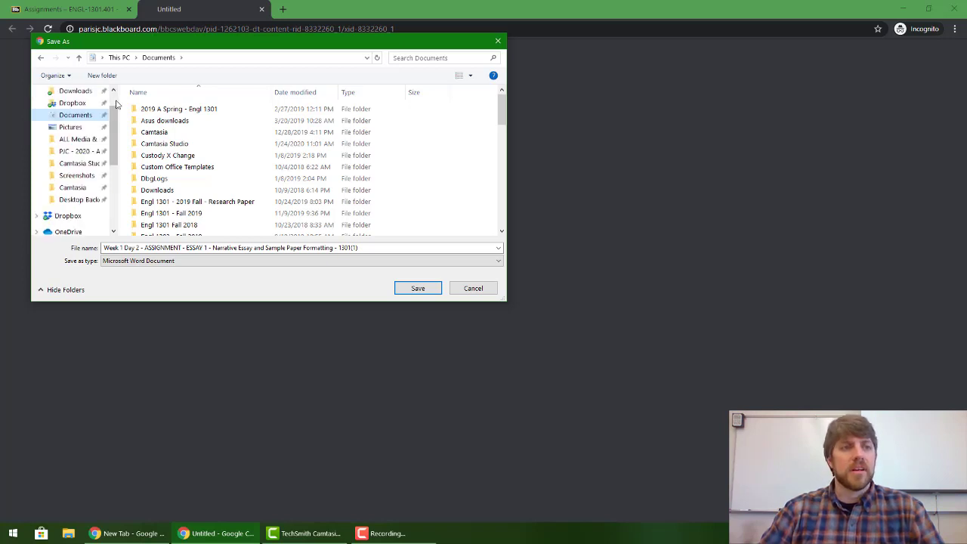
scroll(118, 104, up, 1)
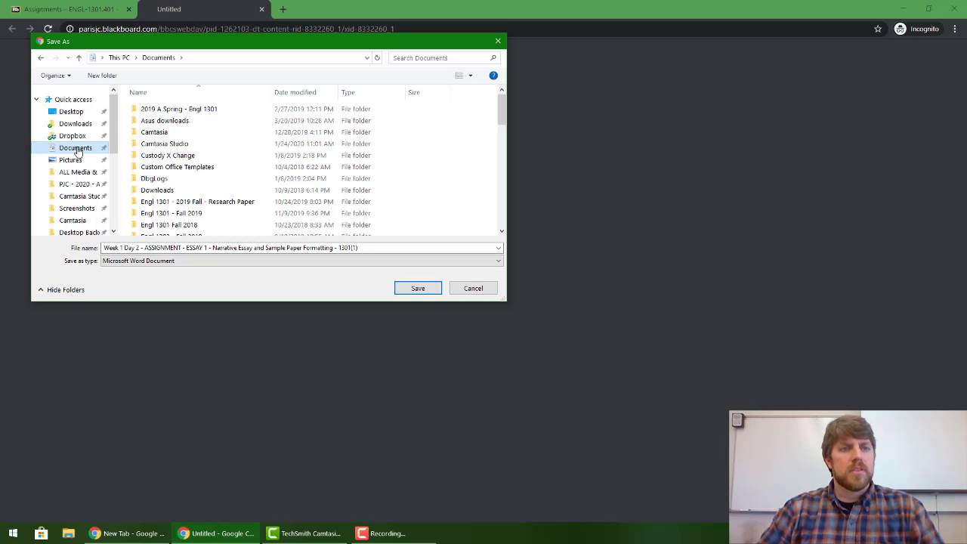
click(412, 290)
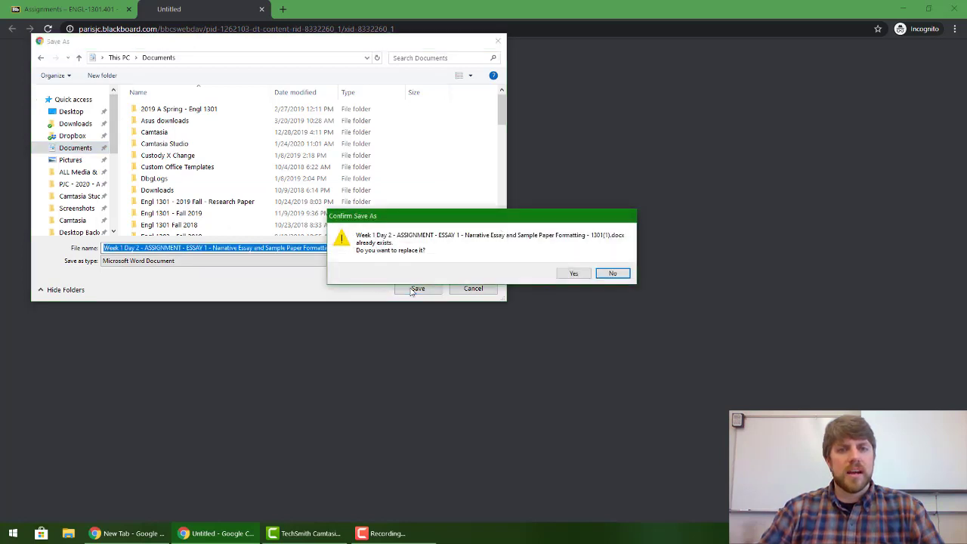
click(579, 275)
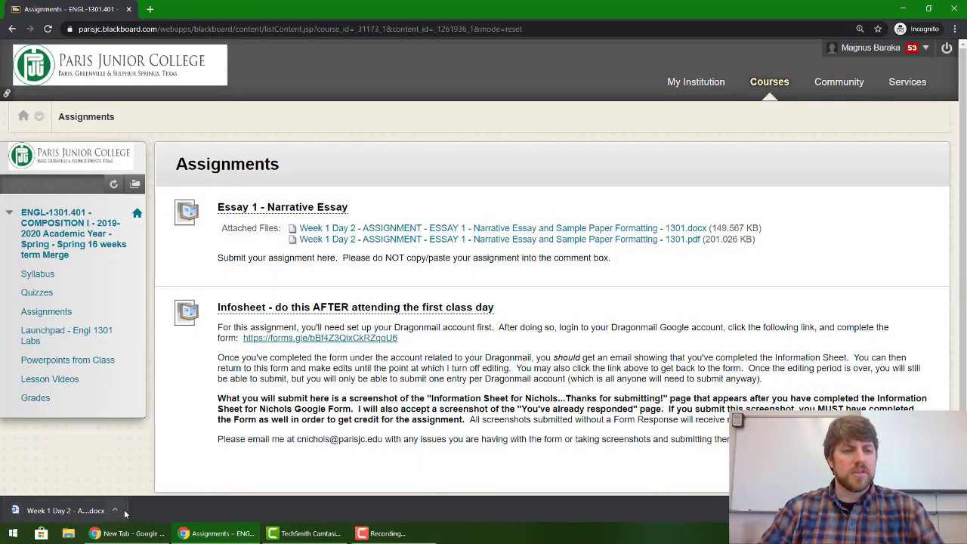
Step: Open the downloaded Essay 1 document in Word and enable editing
click(89, 512)
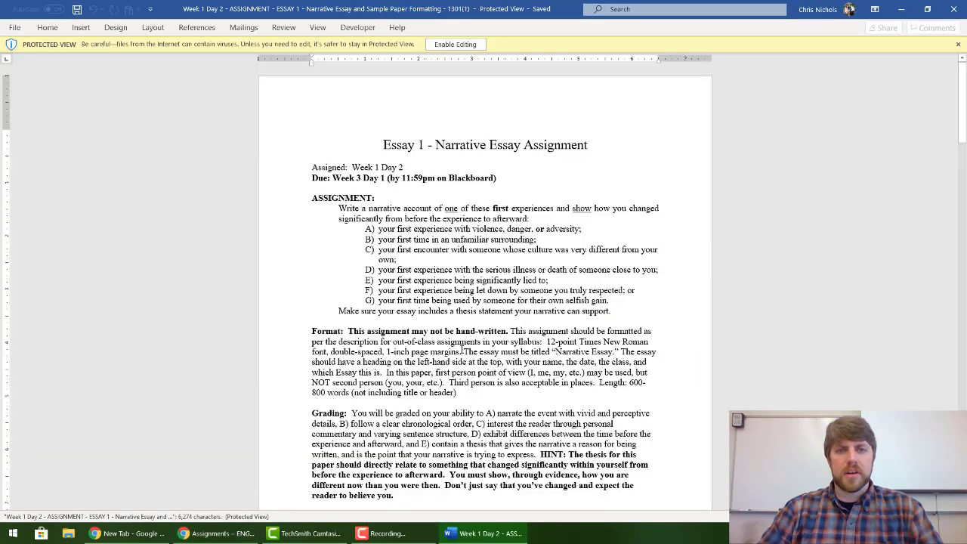
click(455, 44)
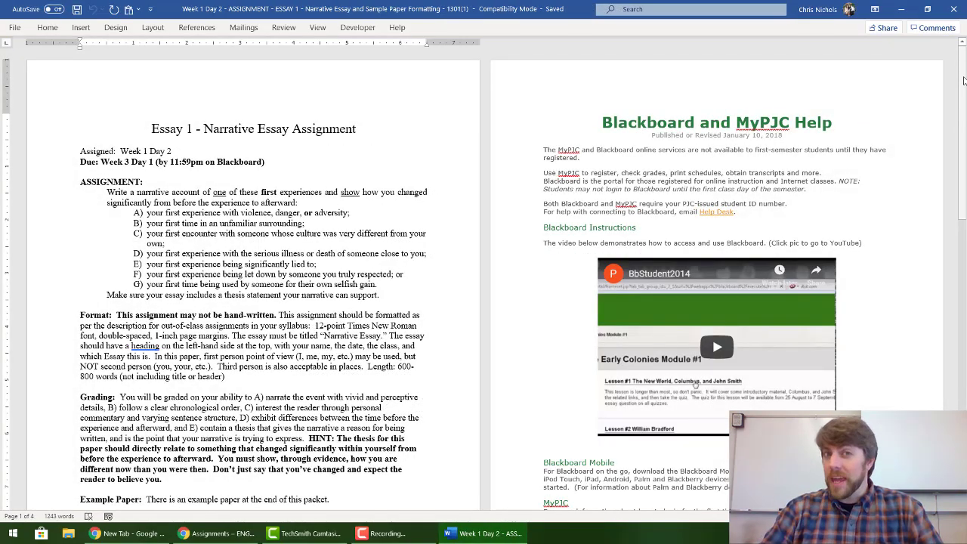
drag(964, 80, 964, 325)
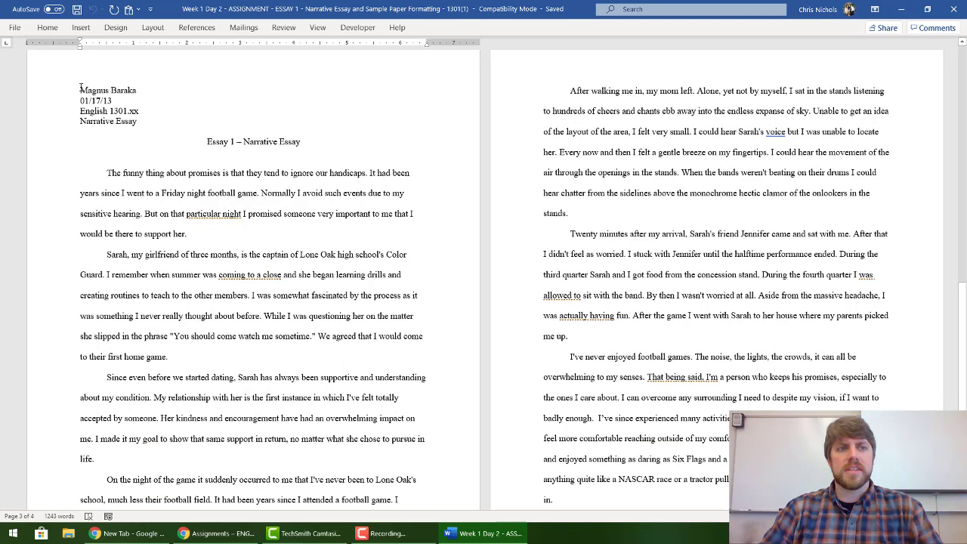
Step: Copy the sample essay text and start a new blank document
drag(396, 93, 629, 390)
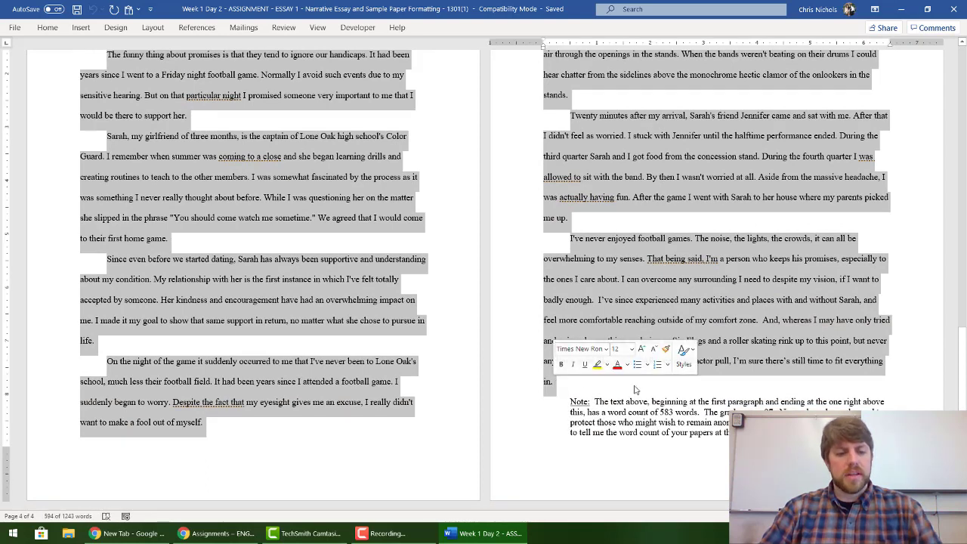
right_click(382, 281)
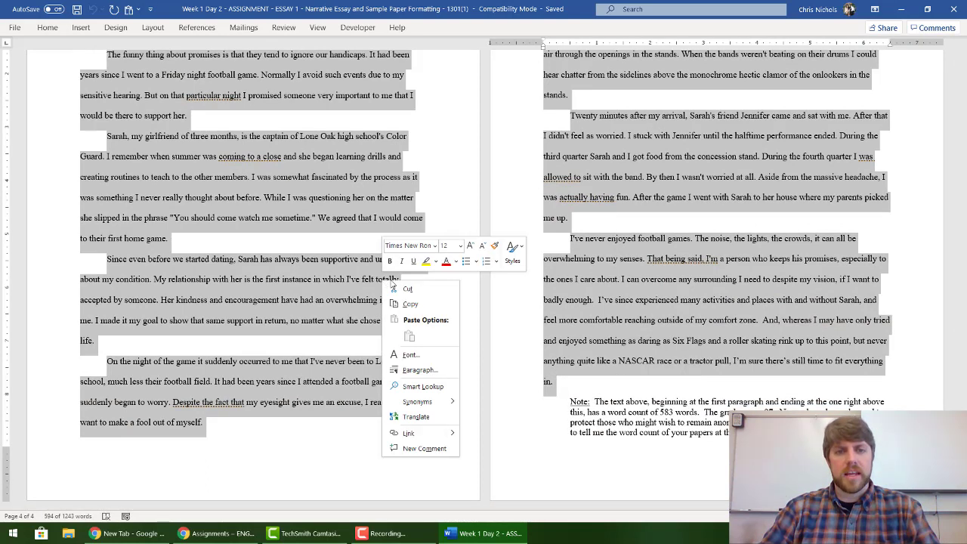
click(403, 308)
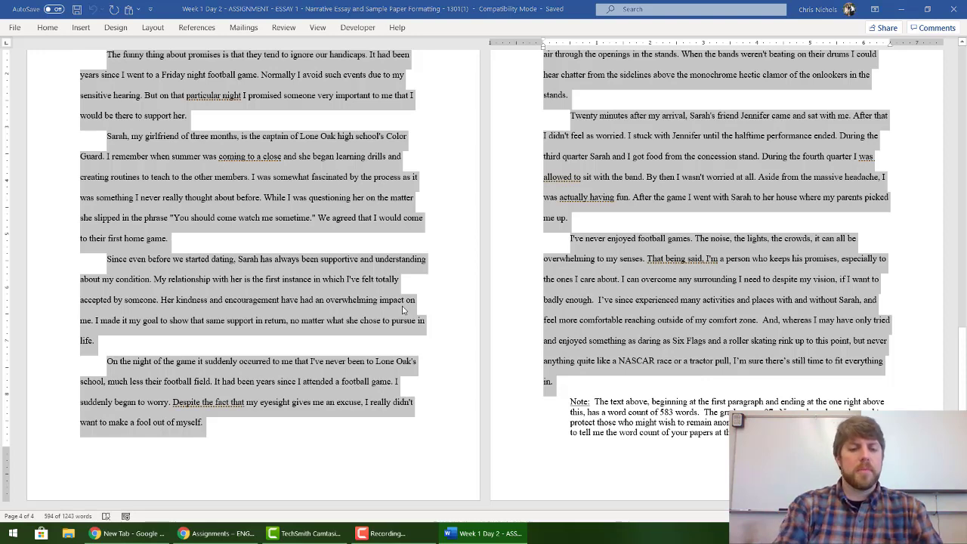
key(ctrl+n)
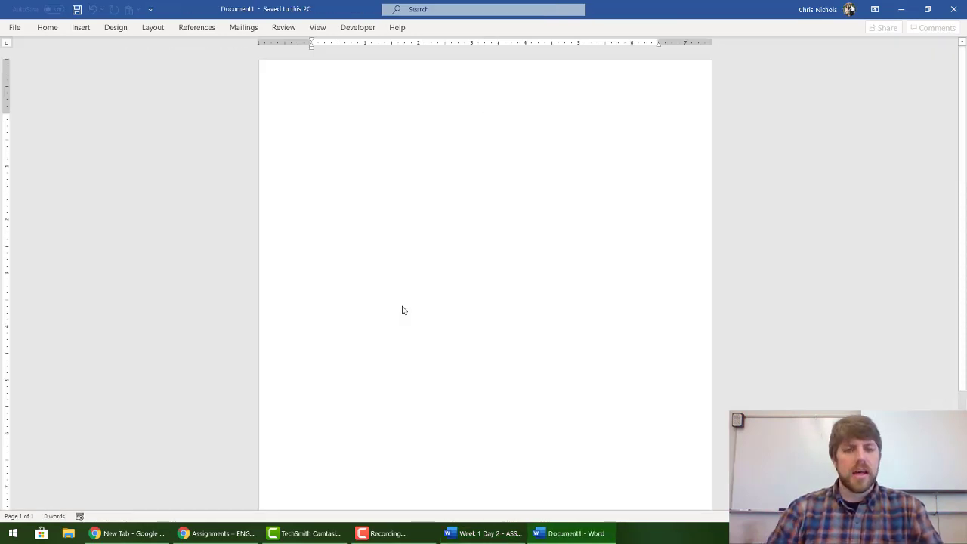
Step: Create a new blank Word document from File > New
click(483, 533)
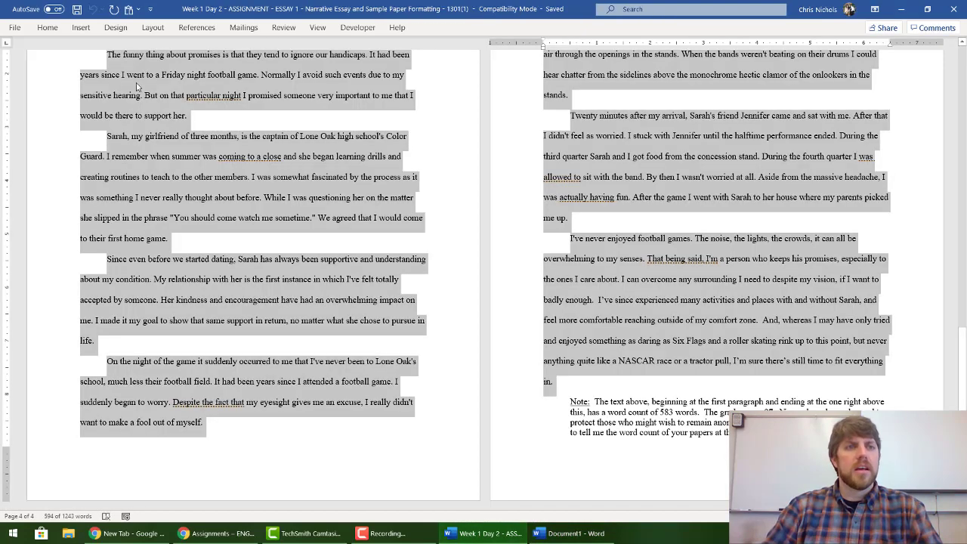
click(14, 27)
click(30, 78)
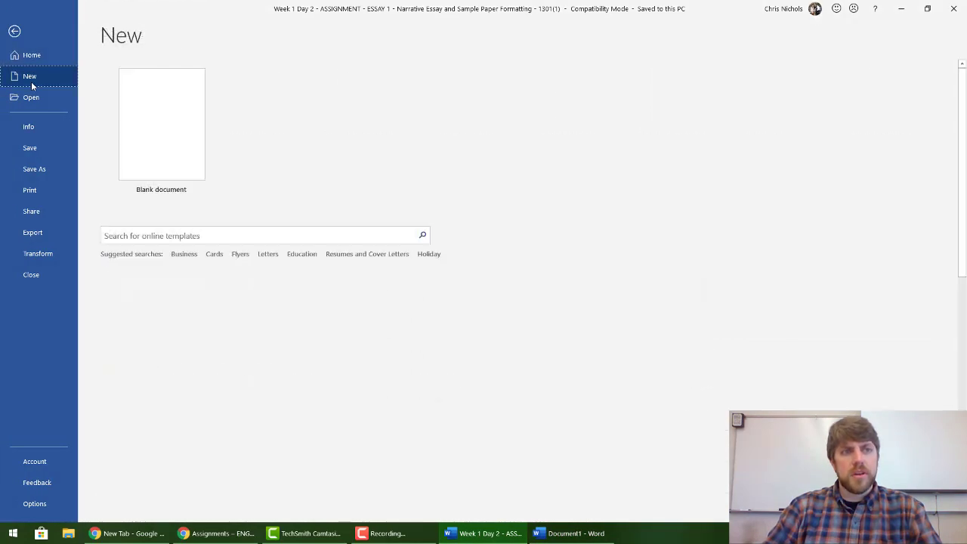
click(152, 153)
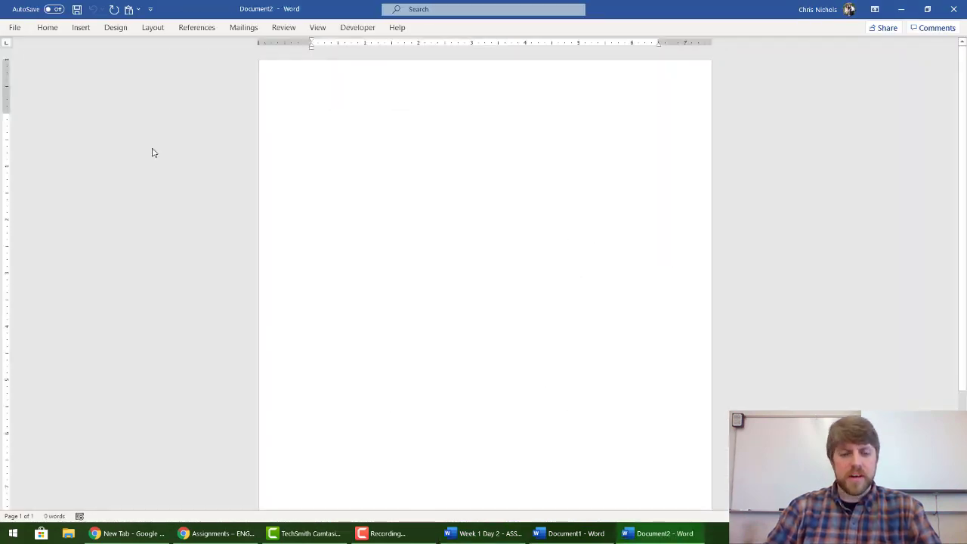
Step: Paste the sample essay into it with Keep Source Formatting
right_click(406, 171)
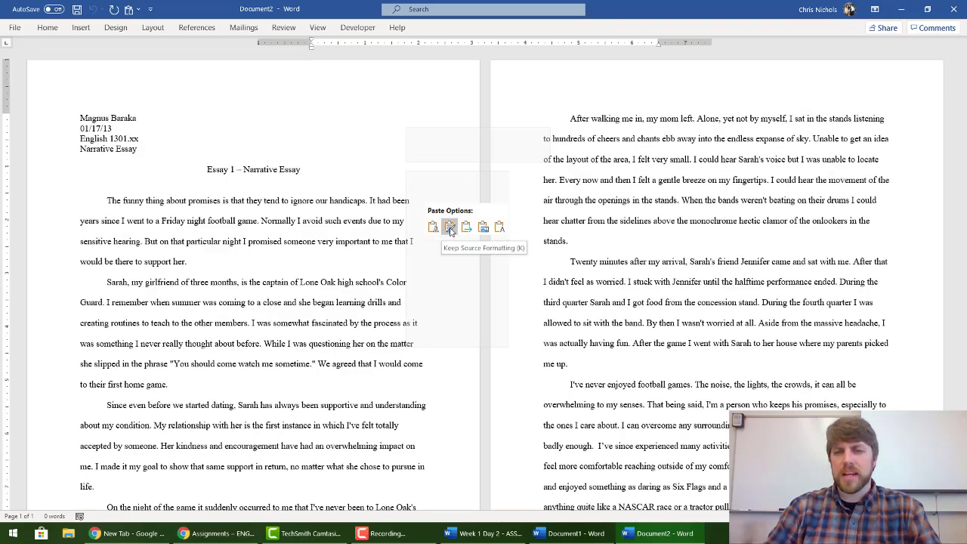
click(450, 228)
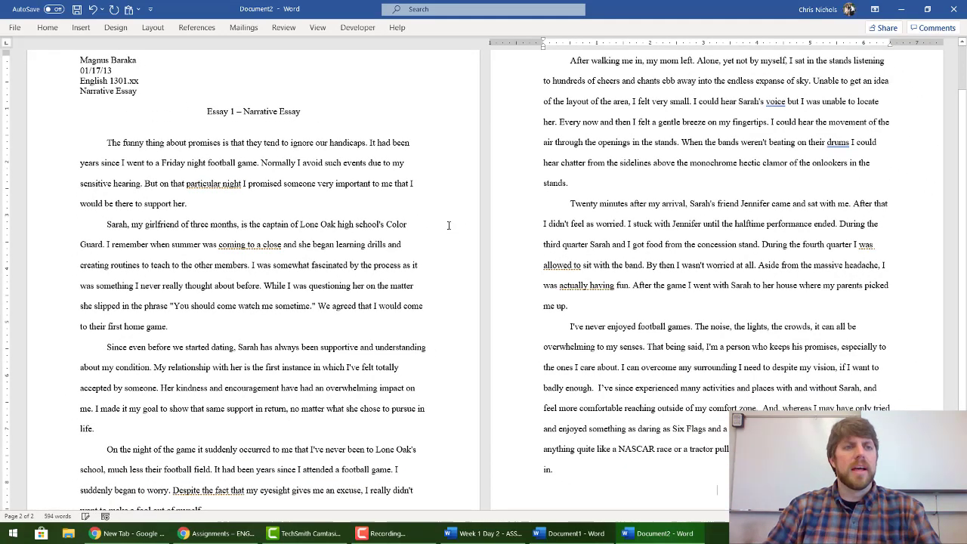
scroll(236, 193, down, 3)
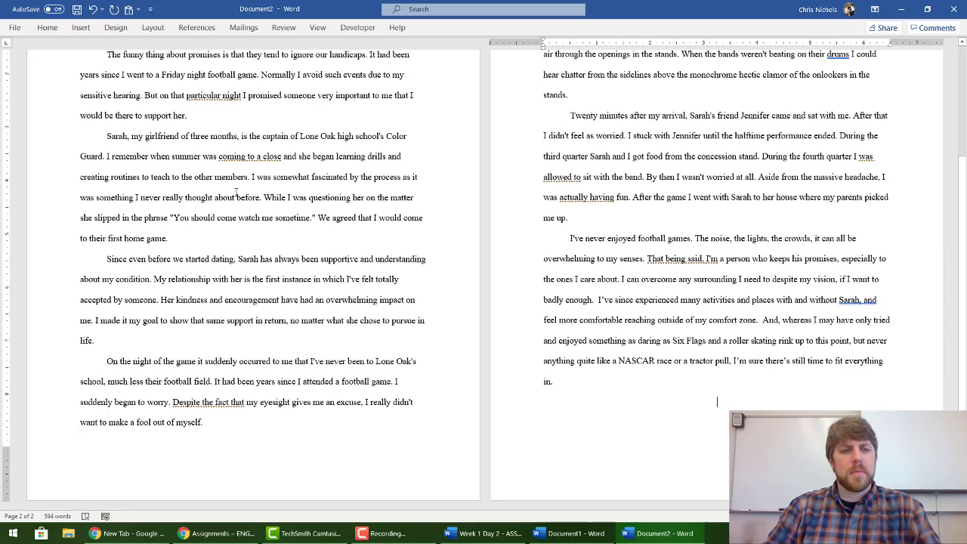
scroll(235, 192, up, 5)
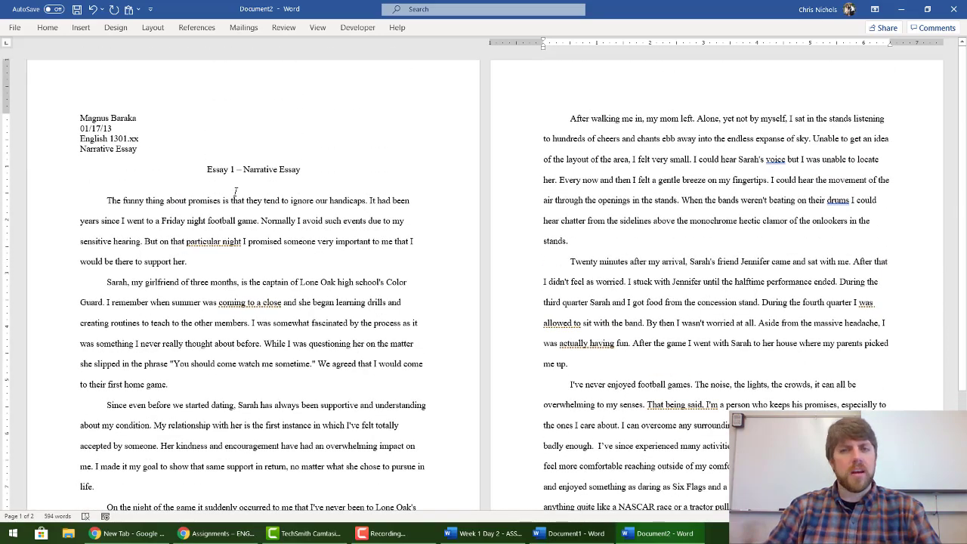
Step: Pin the ribbon so the Home formatting controls stay permanently visible
scroll(236, 191, down, 5)
scroll(236, 191, up, 5)
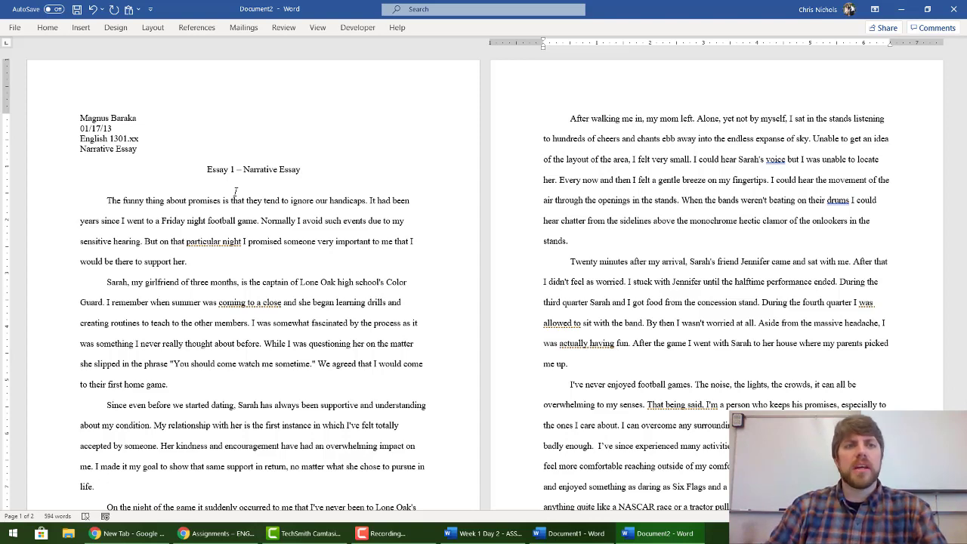
click(53, 30)
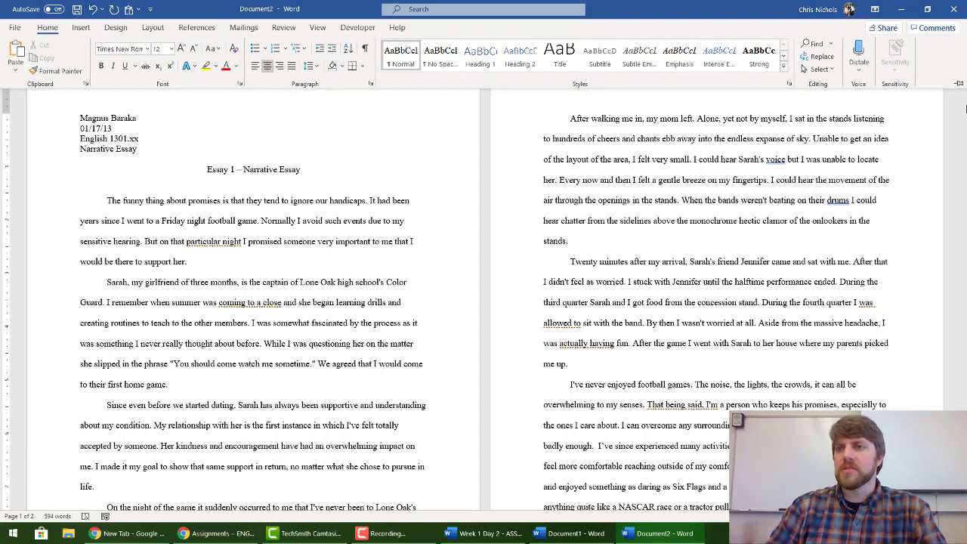
click(959, 85)
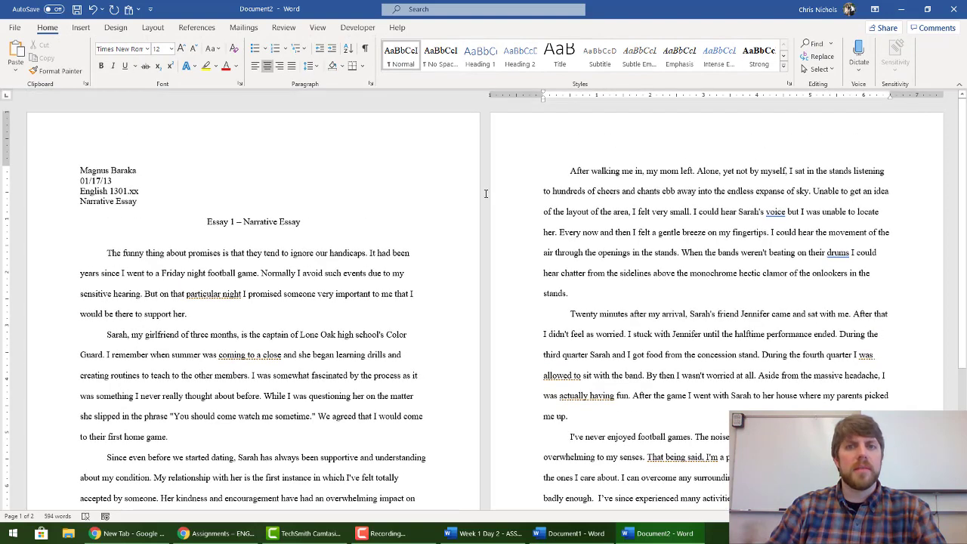
click(154, 170)
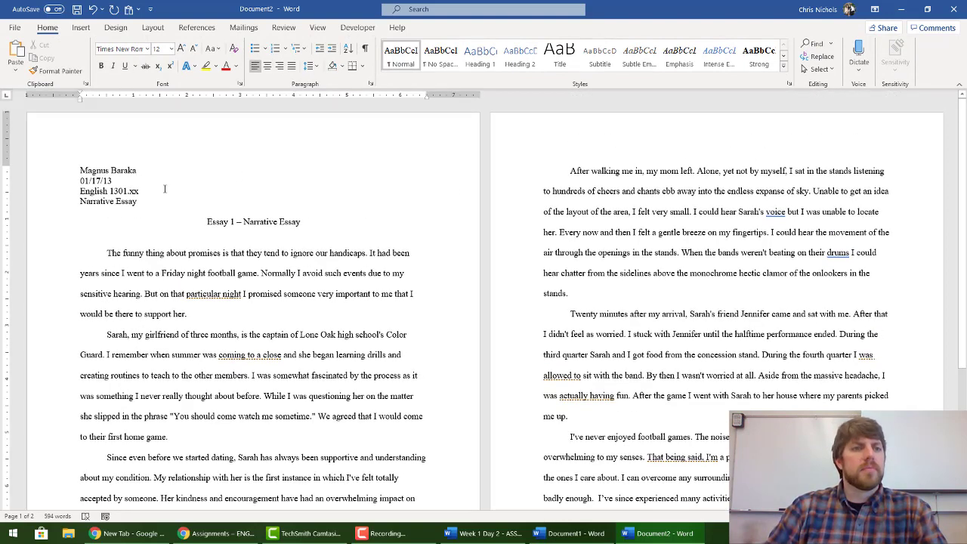
Step: Check Page Setup and keep the page in portrait orientation
click(150, 28)
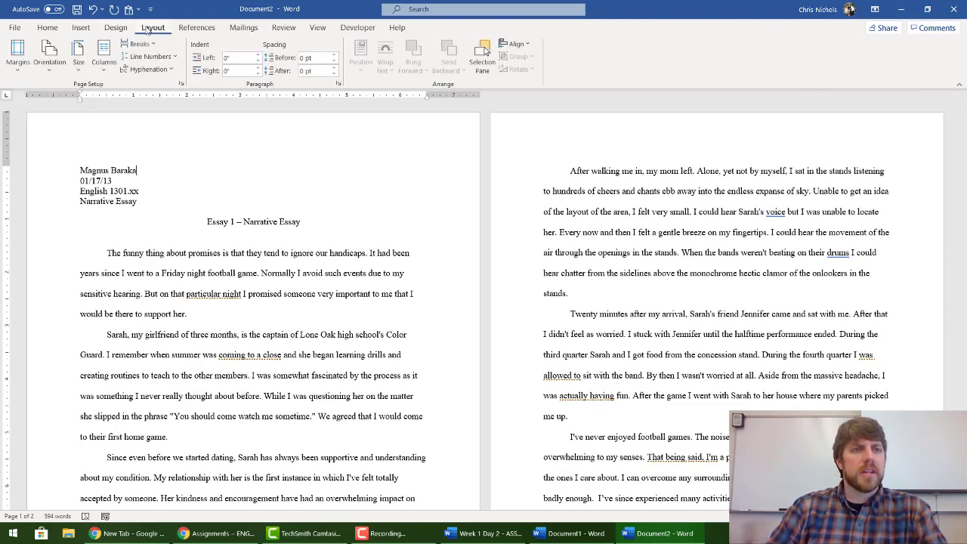
click(19, 65)
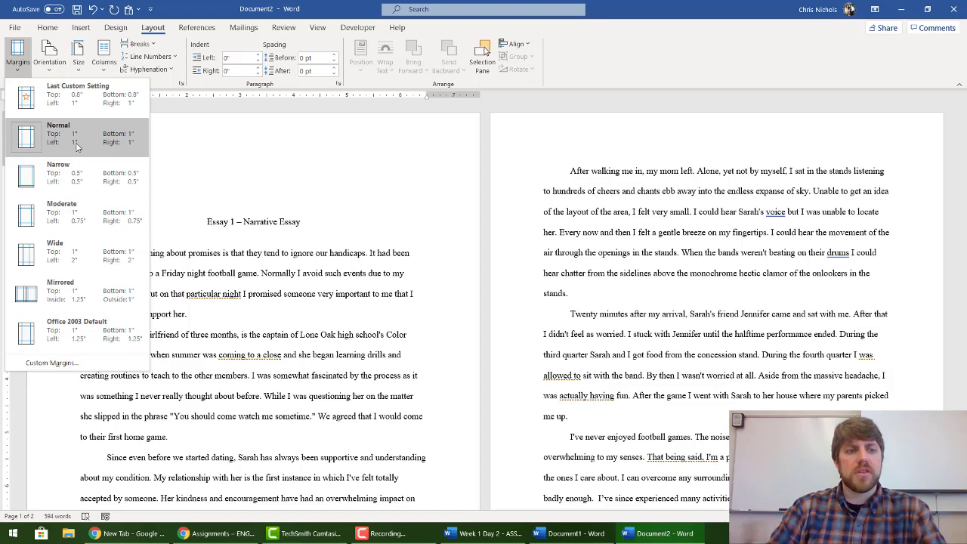
click(83, 368)
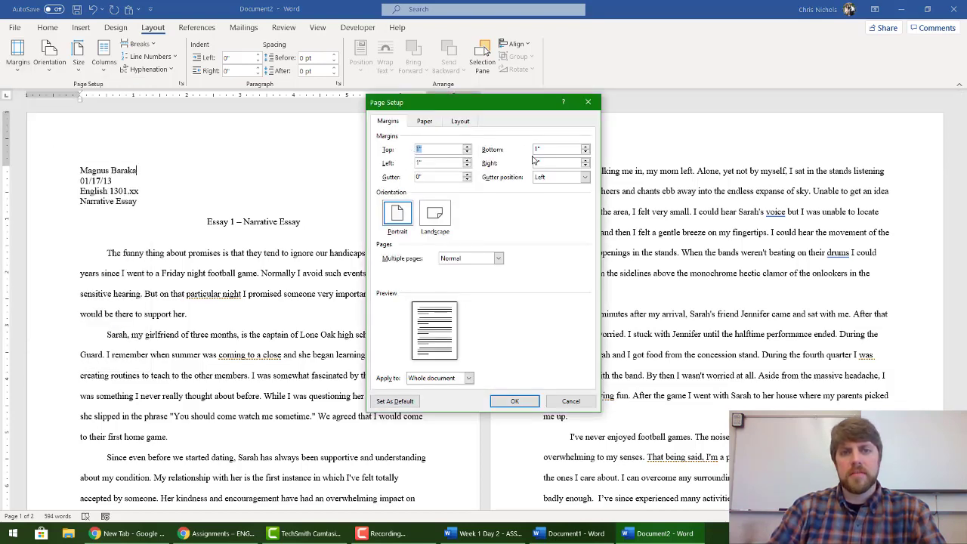
click(515, 402)
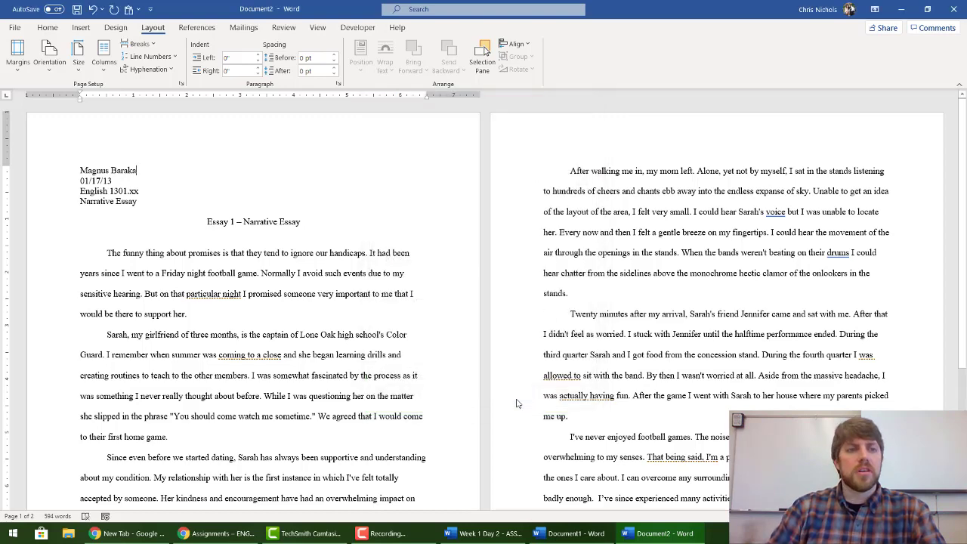
click(18, 61)
click(74, 366)
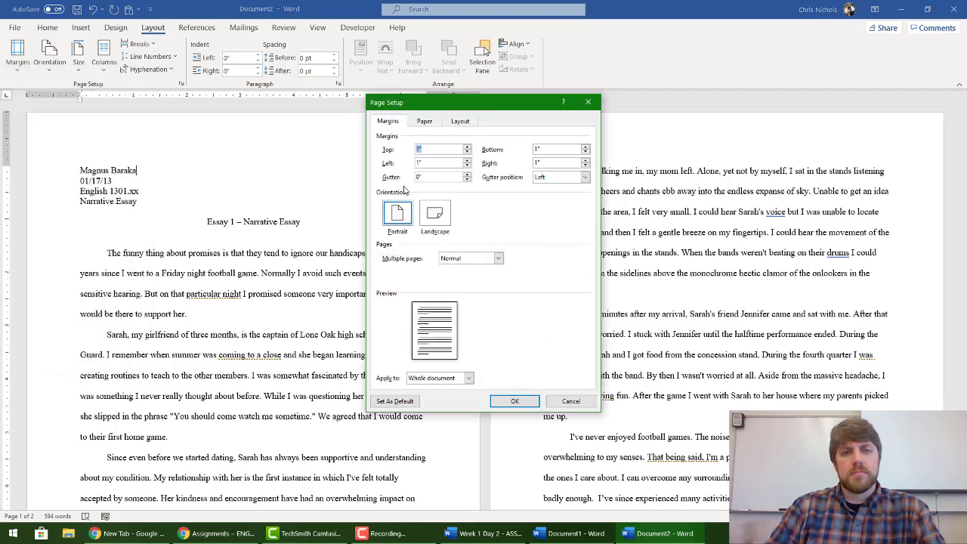
click(445, 221)
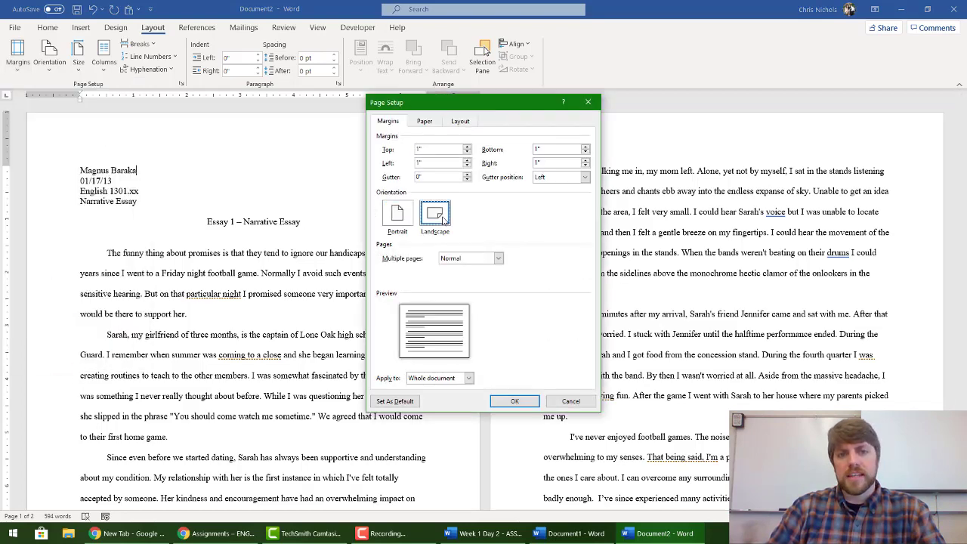
click(402, 217)
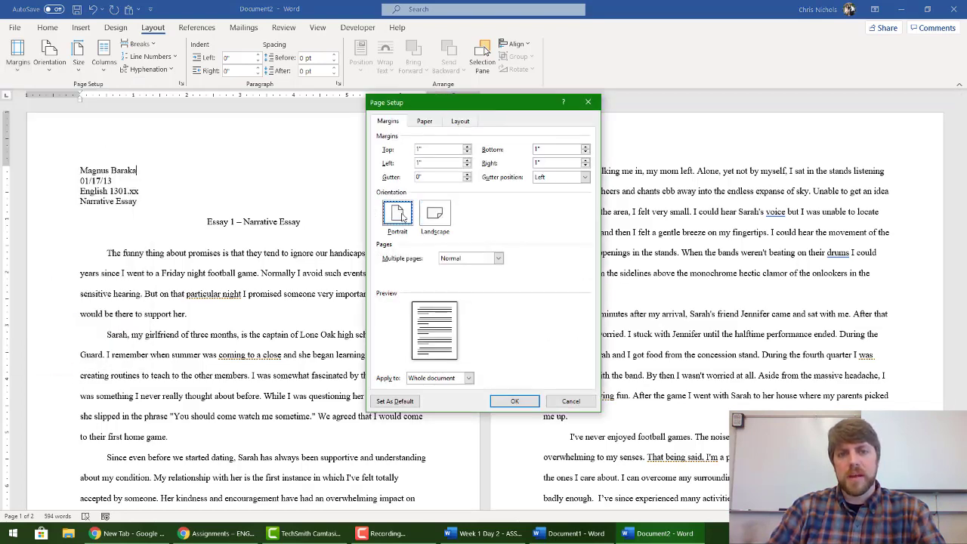
click(514, 401)
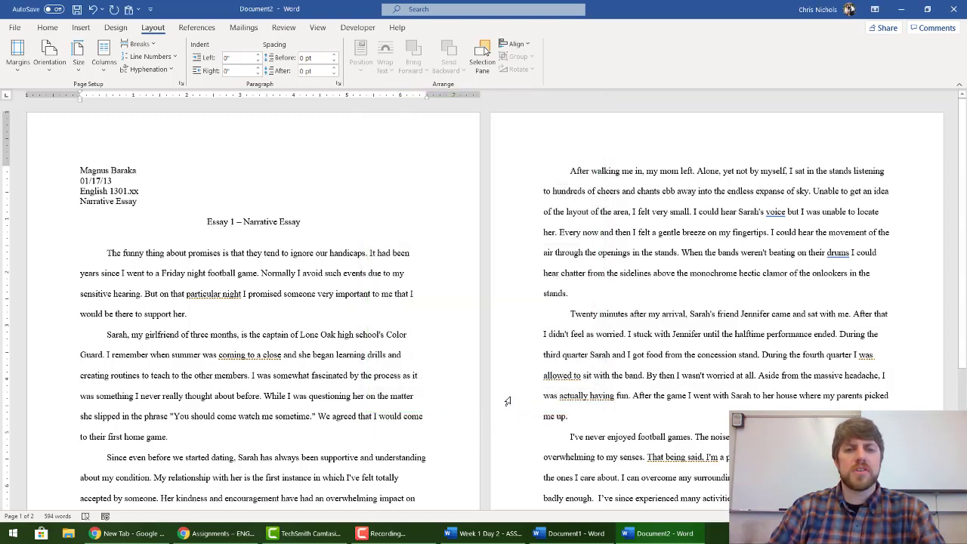
Step: Confirm 1-inch margins on all sides in Custom Margins
click(15, 62)
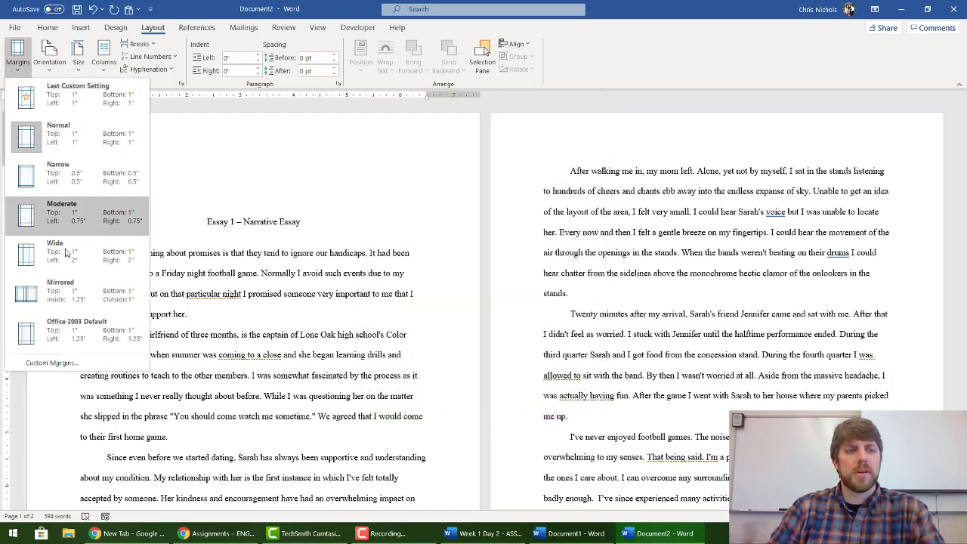
click(51, 362)
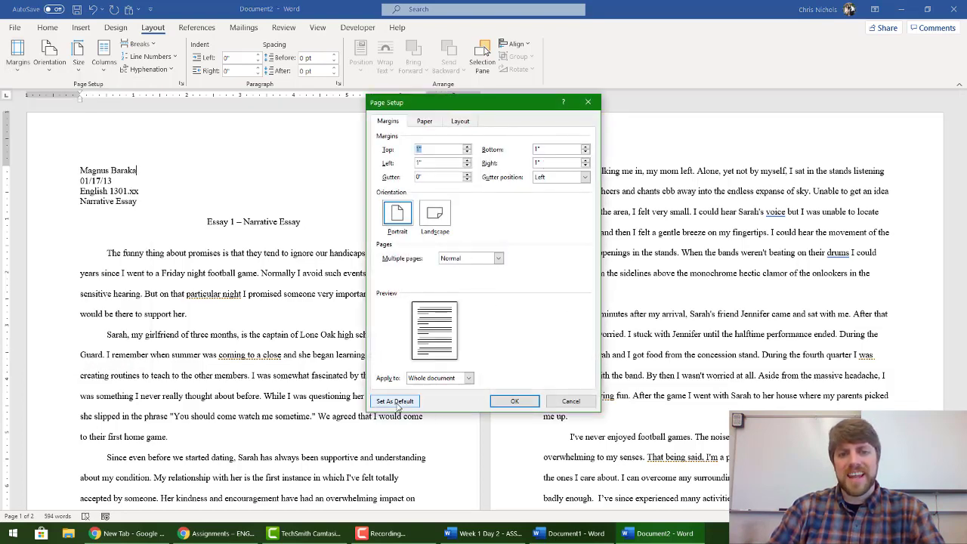
click(516, 404)
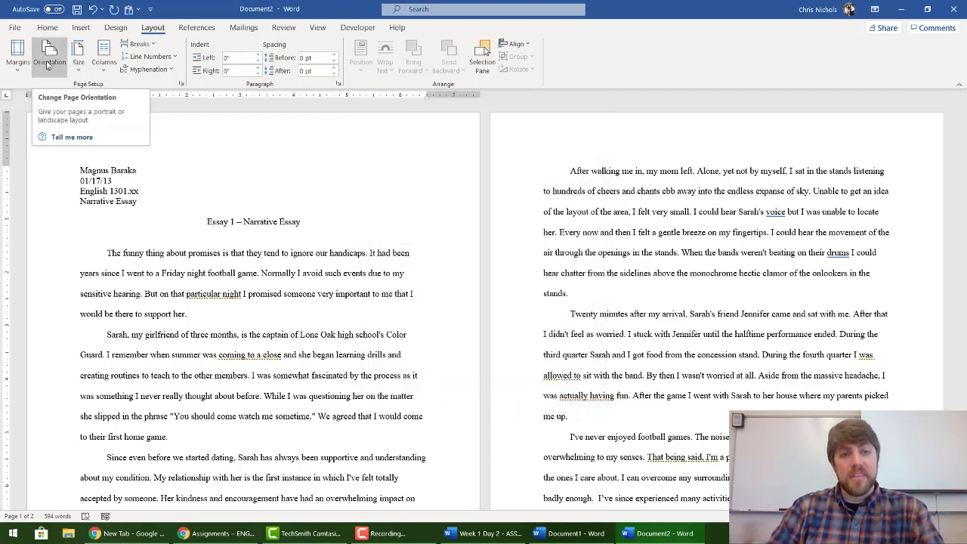
click(47, 27)
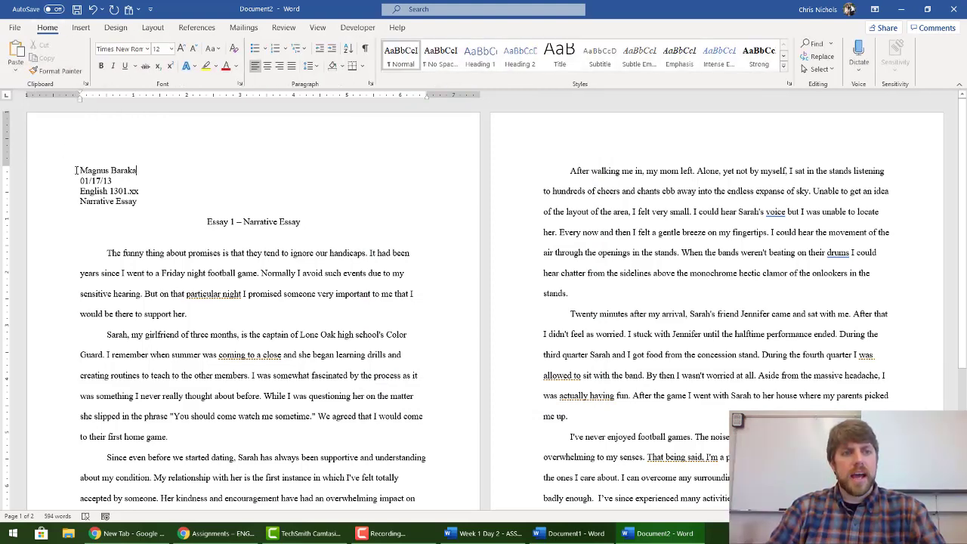
Step: Format the whole essay as Times New Roman, 12 pt, with 2.0 line spacing
mouse_move(76, 170)
mouse_down()
mouse_move(256, 213)
mouse_move(619, 440)
mouse_move(189, 314)
mouse_move(62, 169)
mouse_up()
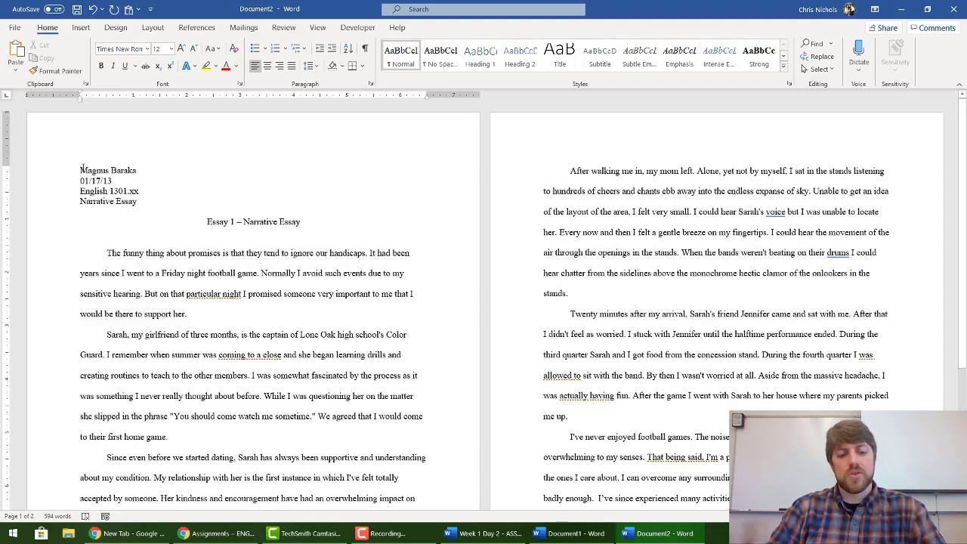
key(ctrl+a)
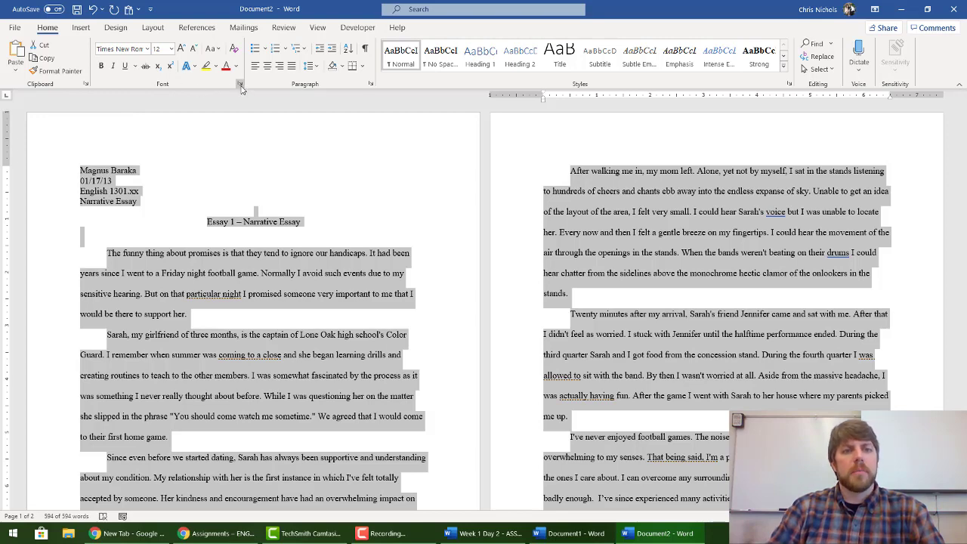
click(148, 49)
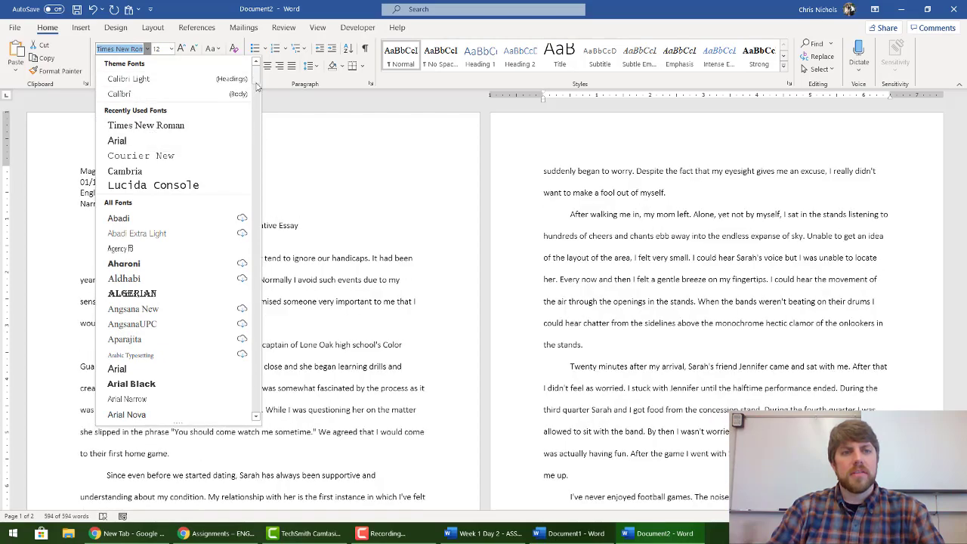
mouse_move(257, 85)
mouse_down()
mouse_move(266, 130)
mouse_move(260, 72)
mouse_up()
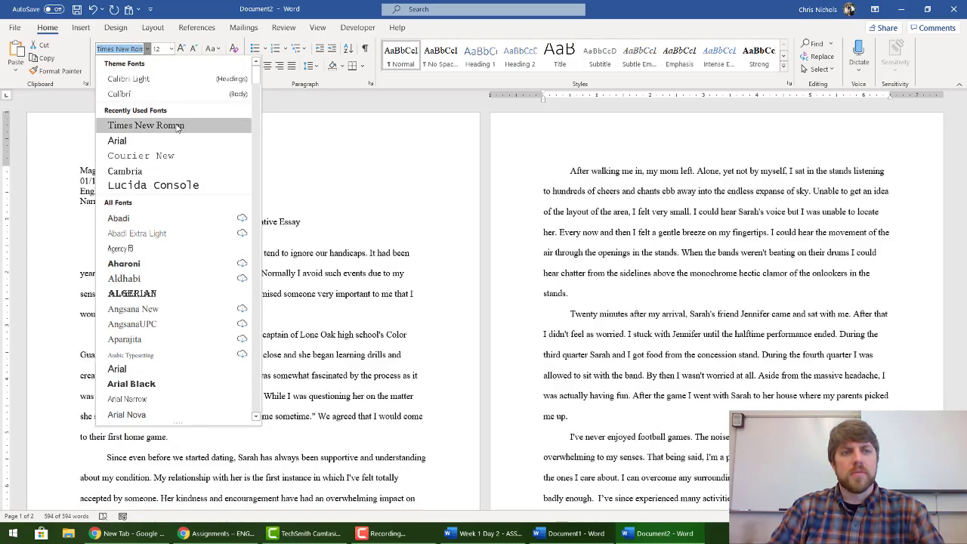
click(178, 127)
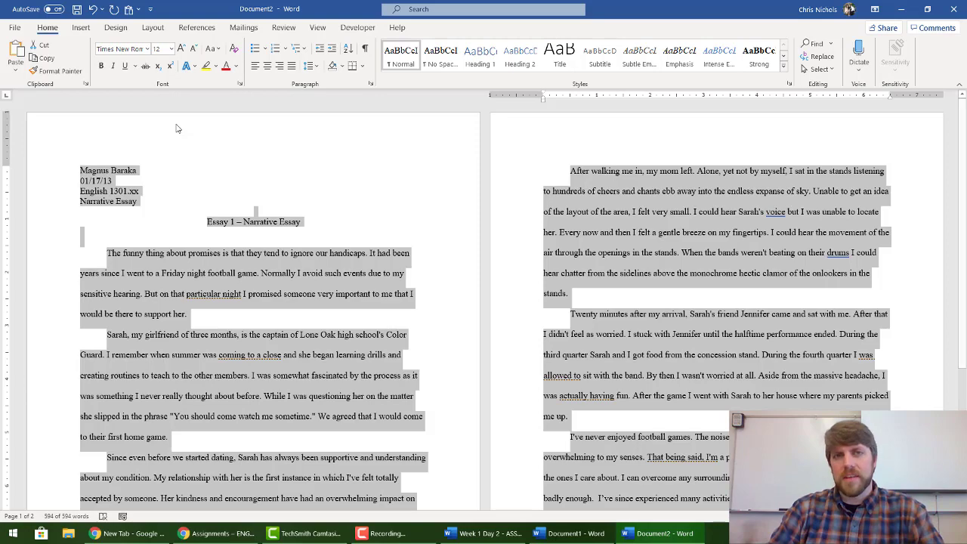
click(170, 48)
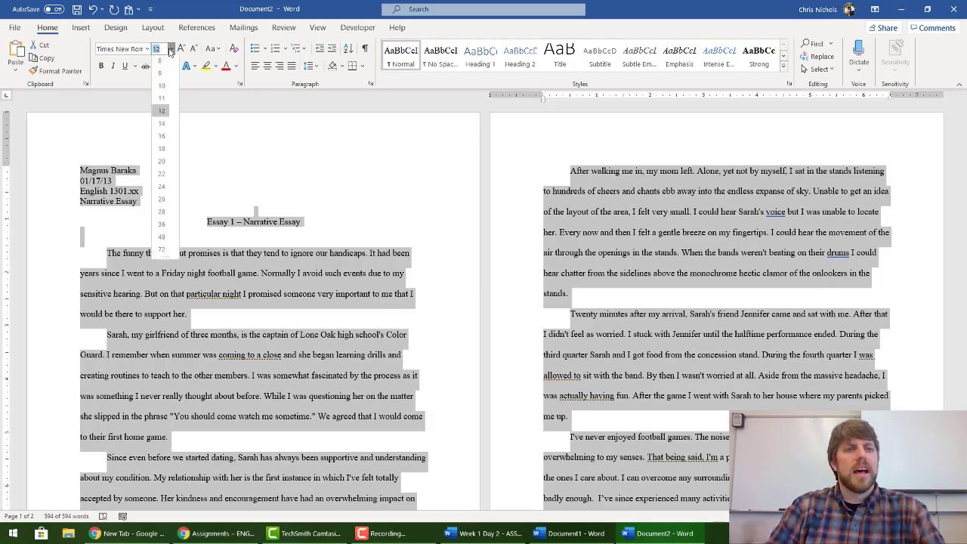
click(161, 114)
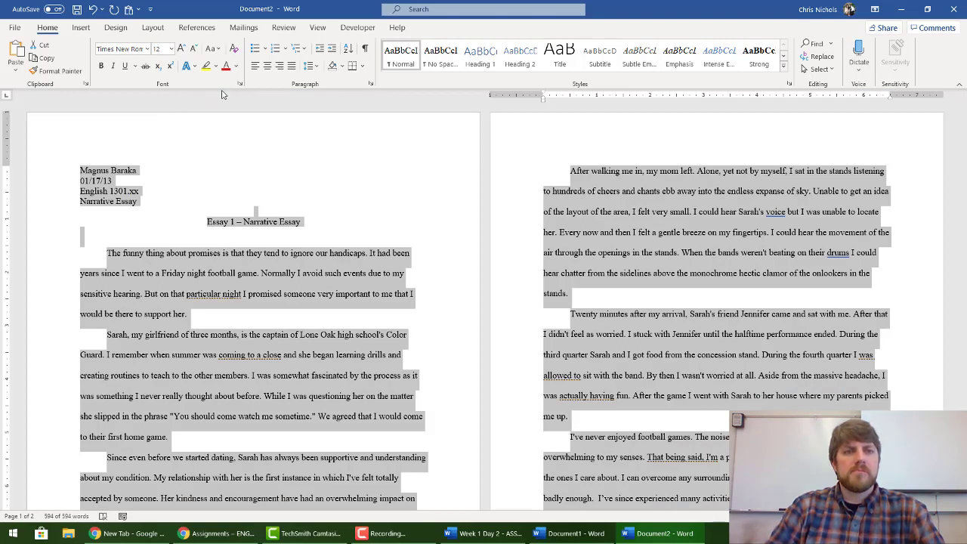
click(310, 65)
click(330, 130)
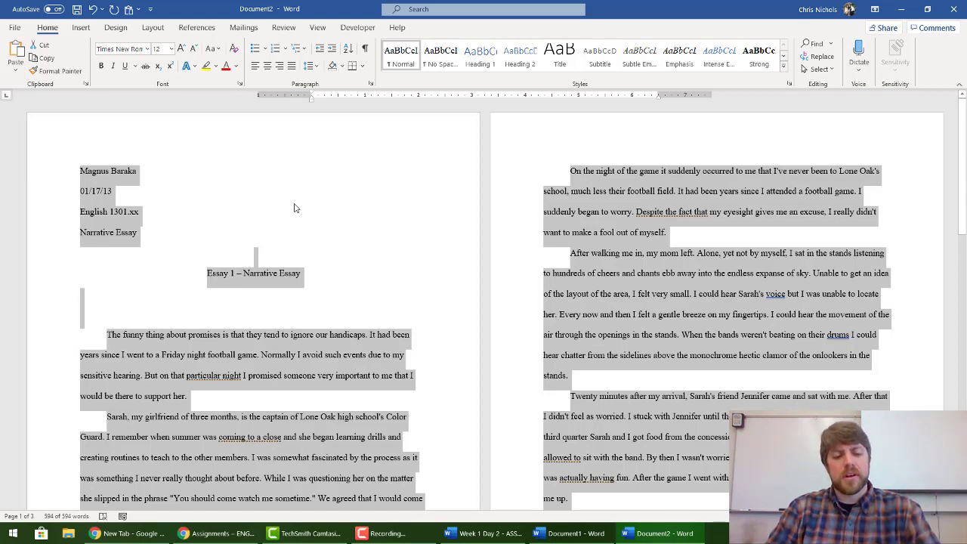
Step: Undo the double spacing and turn off italics on the blank lines around the title
key(ctrl+z)
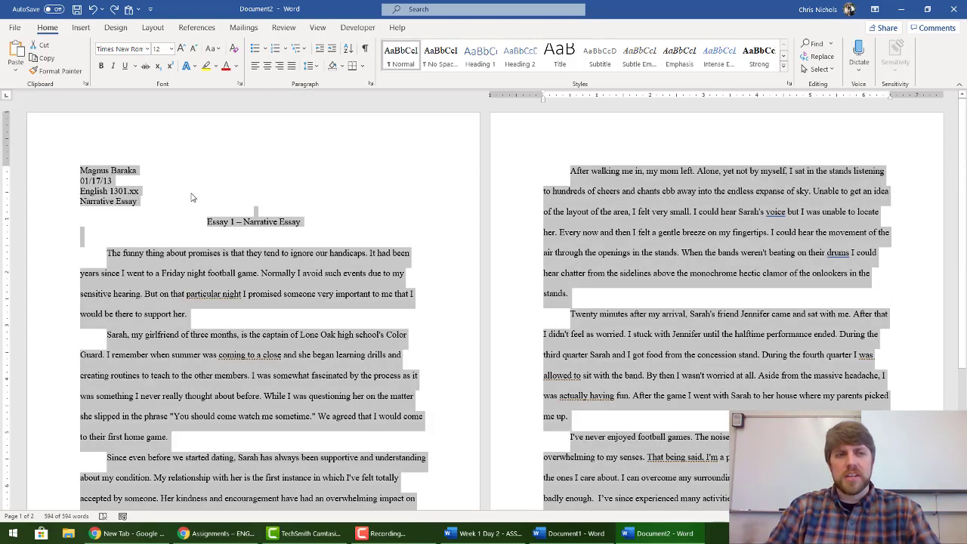
click(159, 169)
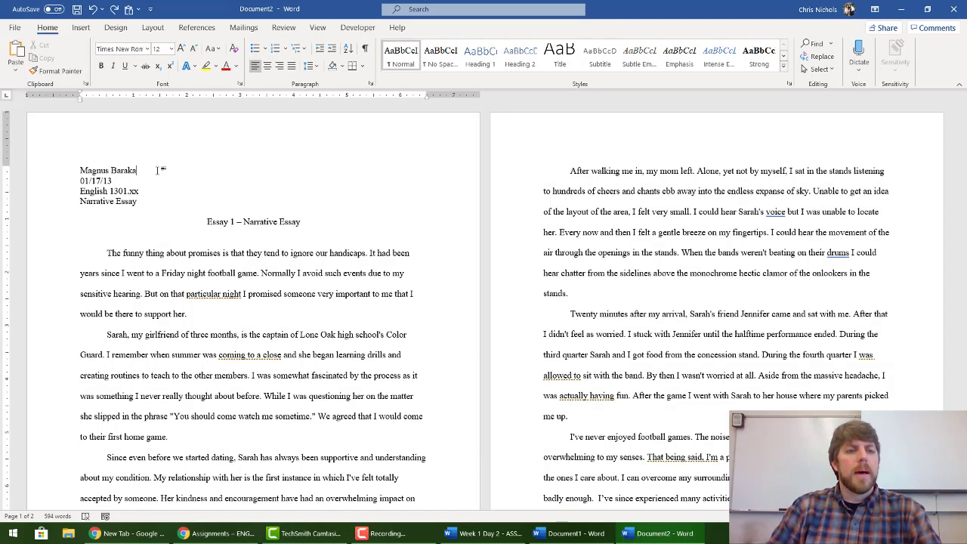
click(157, 180)
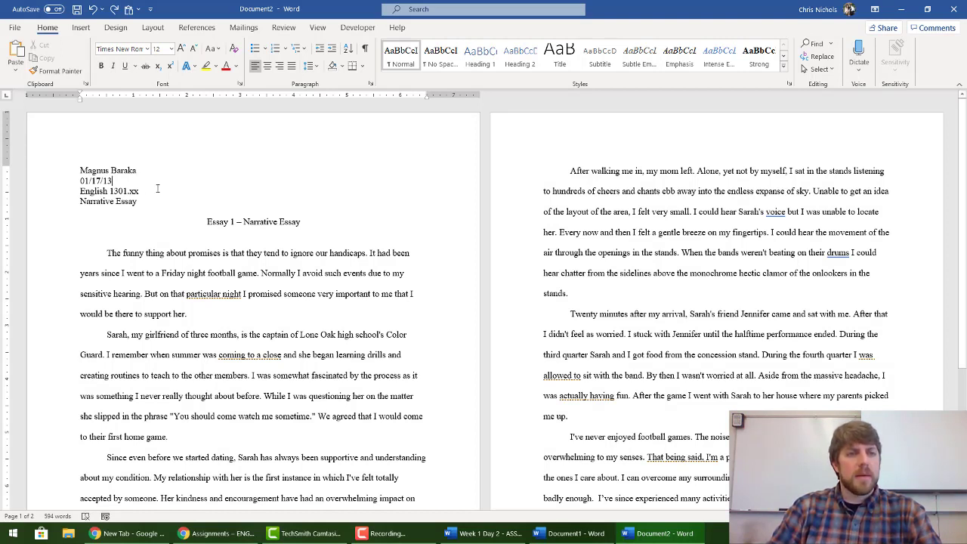
click(162, 214)
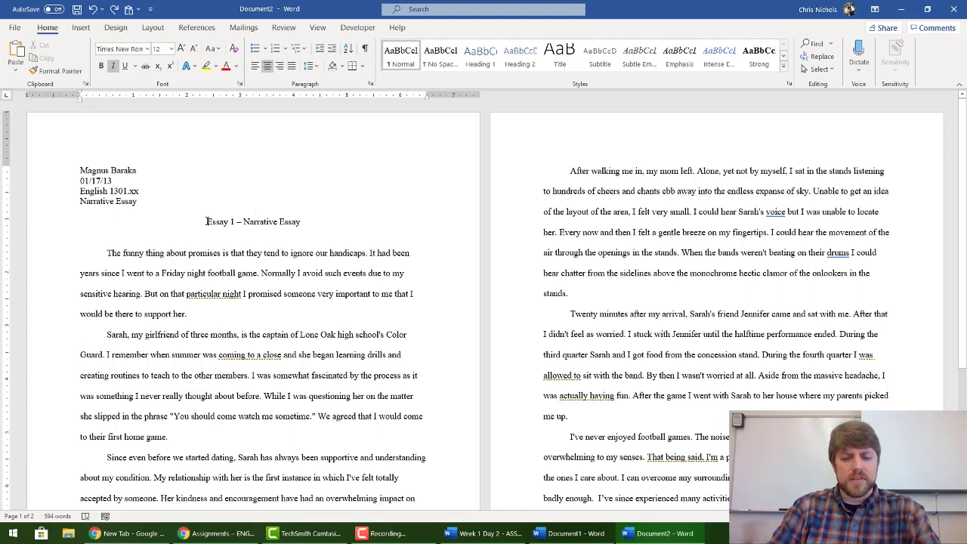
key(ctrl+i)
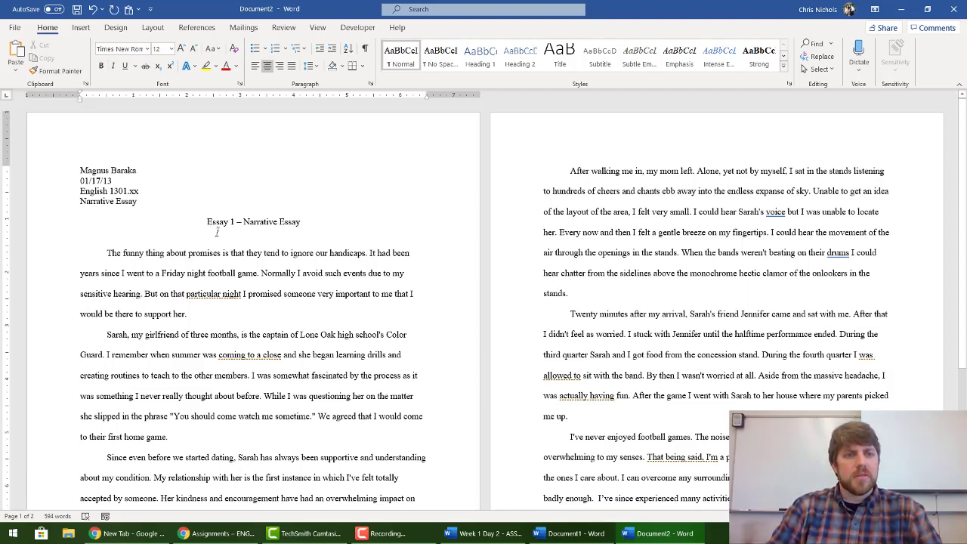
click(217, 232)
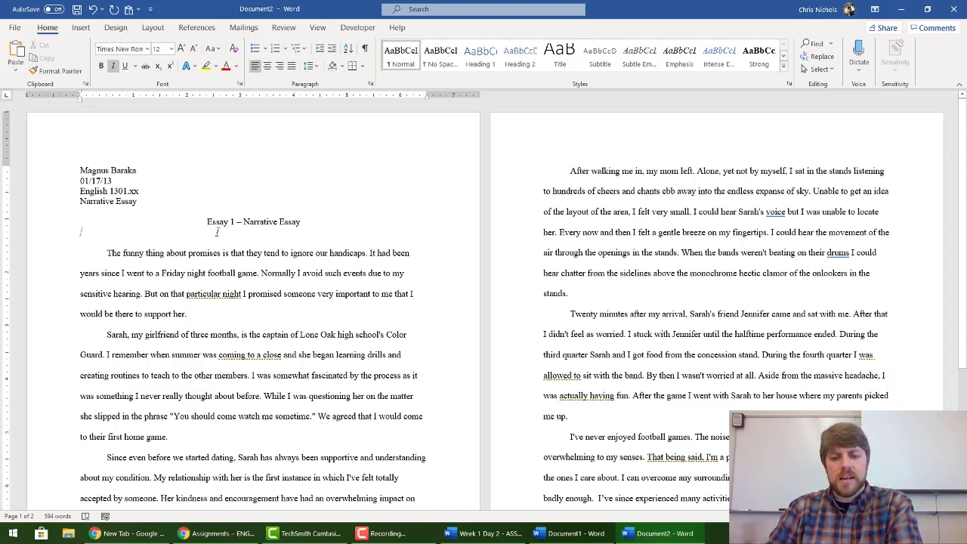
key(ctrl+i)
key(ctrl+i)
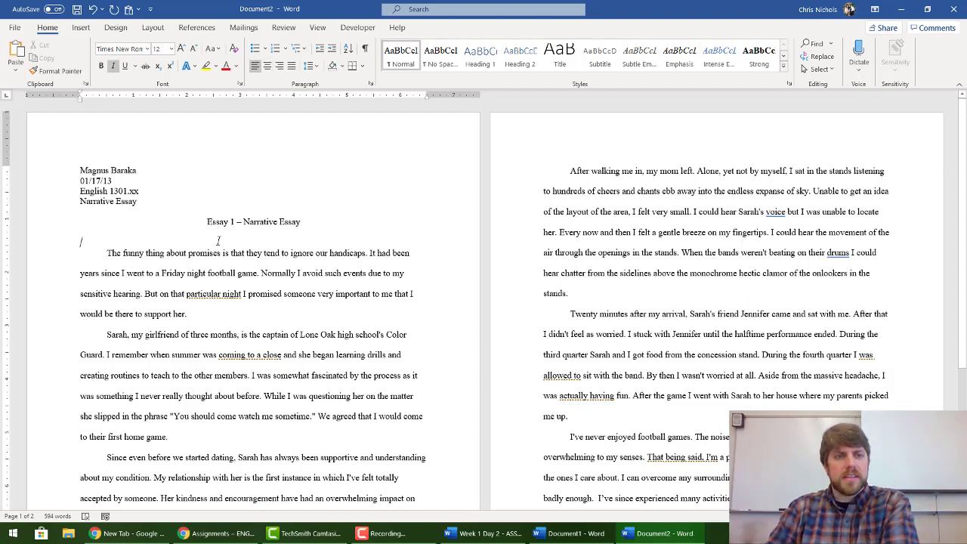
Step: Check the first body paragraph's formatting, then start new blank Document3
click(219, 251)
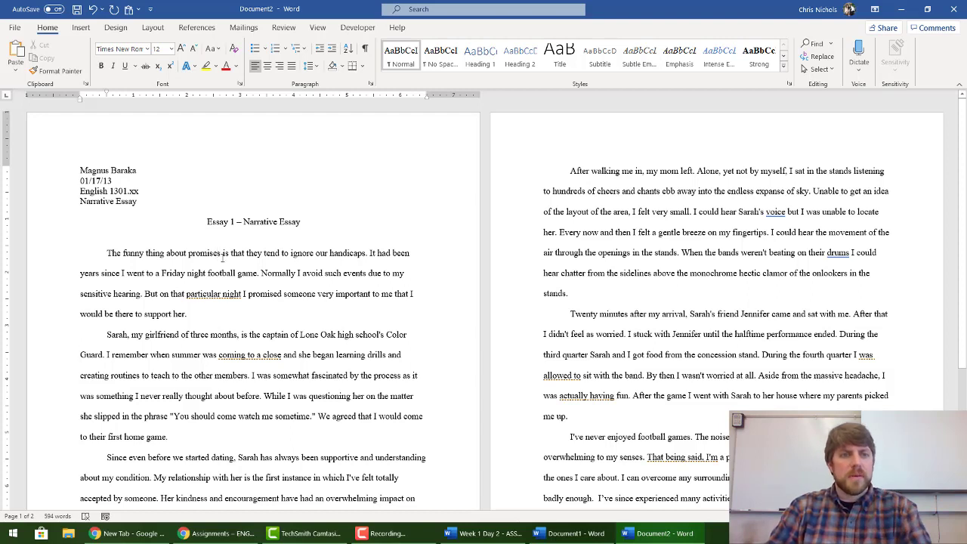
double_click(224, 262)
double_click(225, 262)
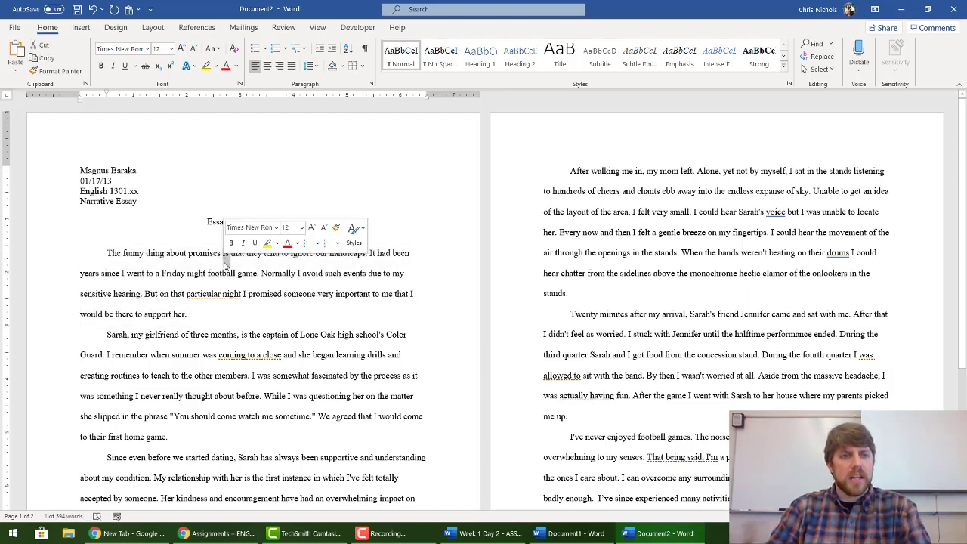
click(224, 262)
double_click(225, 262)
triple_click(224, 262)
click(225, 257)
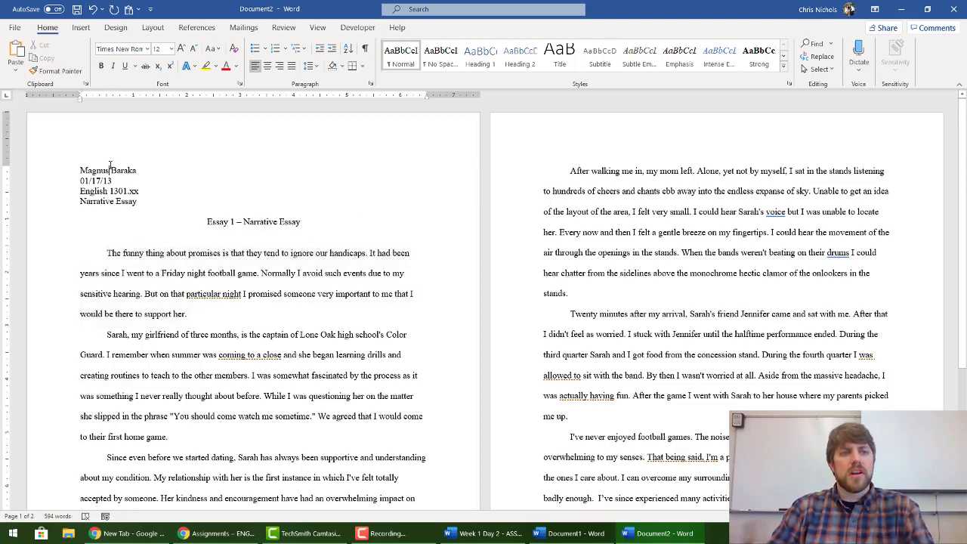
key(ctrl+n)
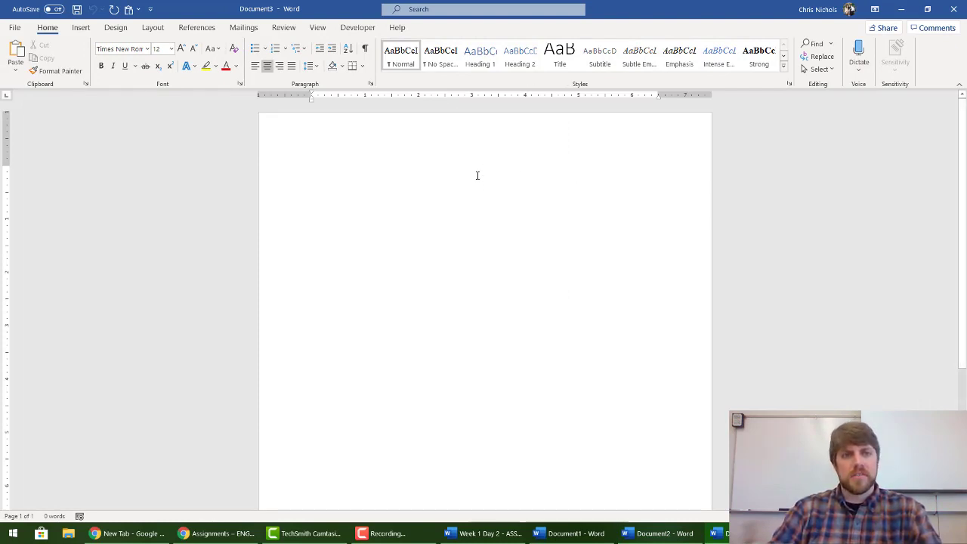
Step: Left-align and type the student's name and 'Engl 1301.401' heading lines, then return to Document2
key(ctrl+l)
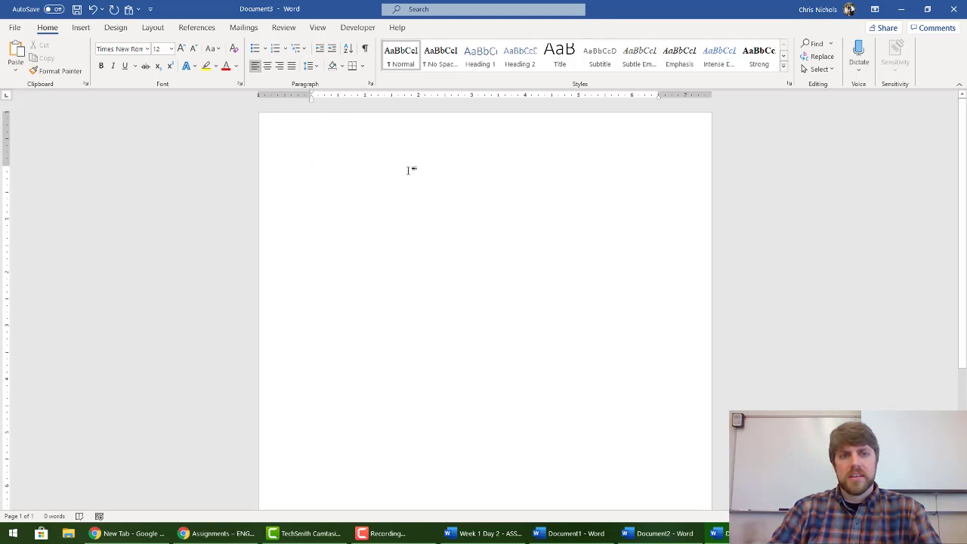
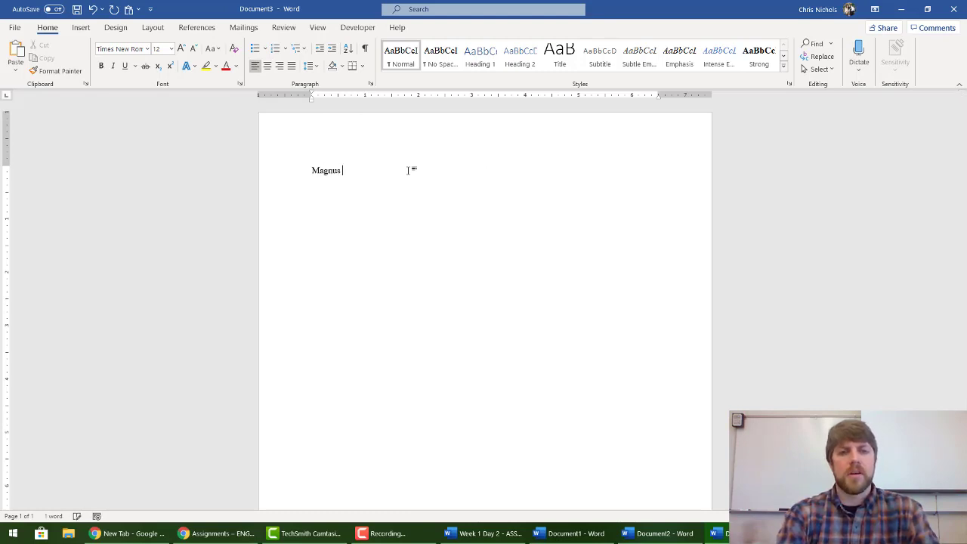
key(Return)
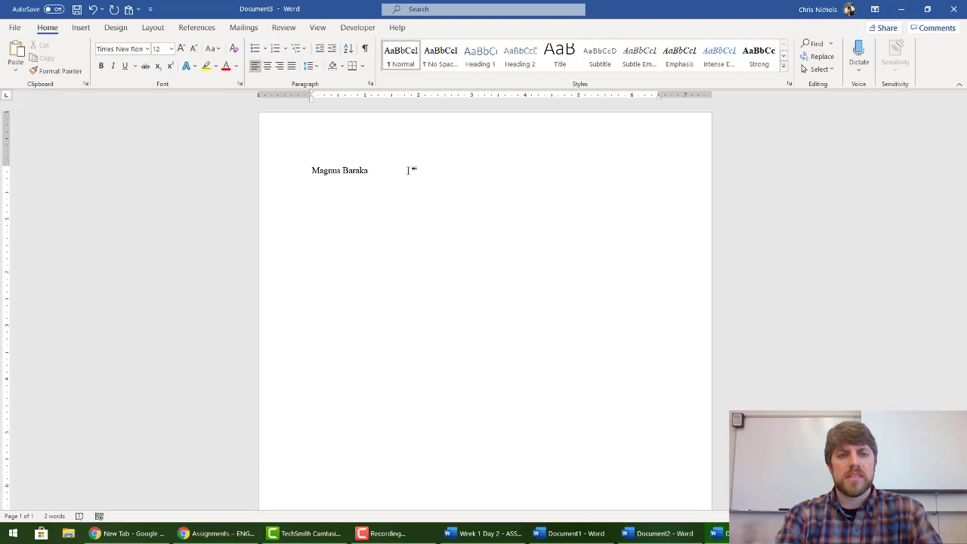
text(Engl 1301)
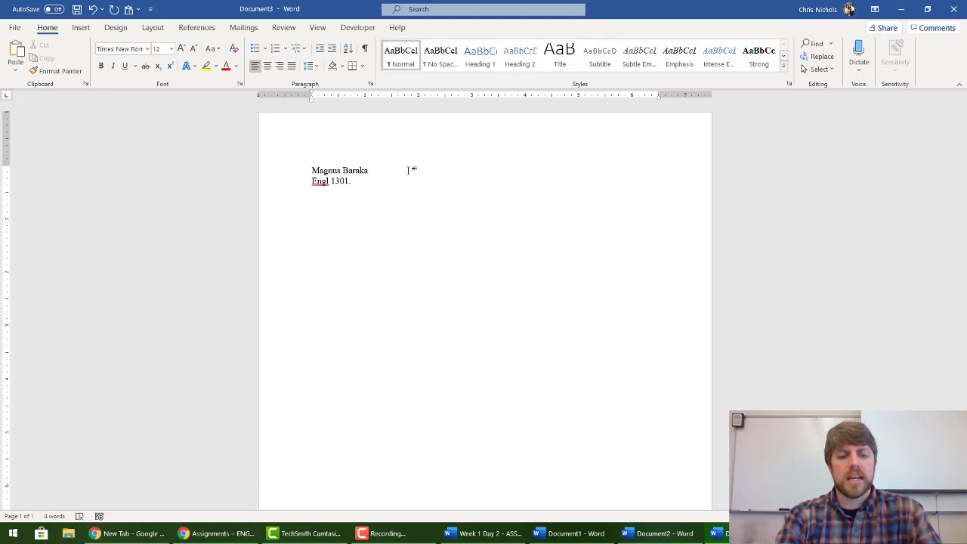
text(.401)
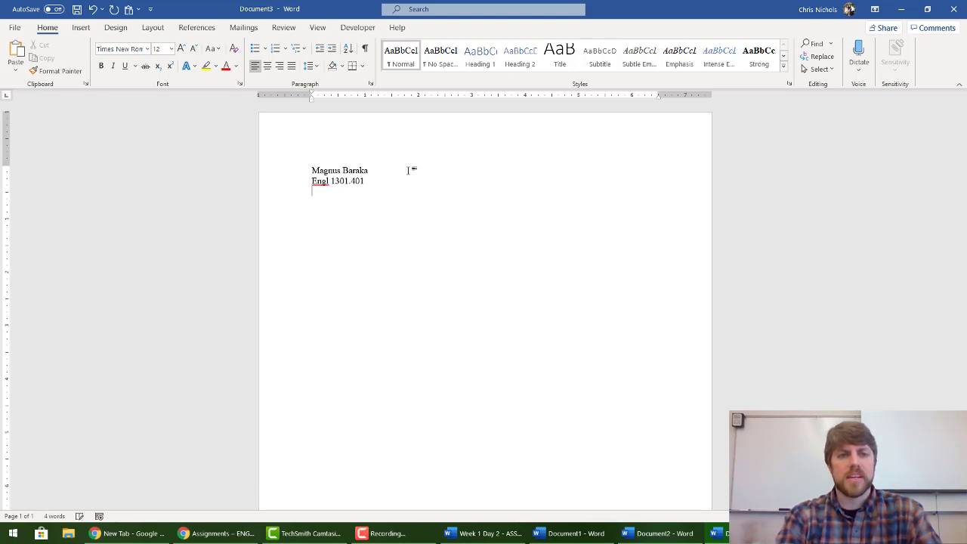
key(Return)
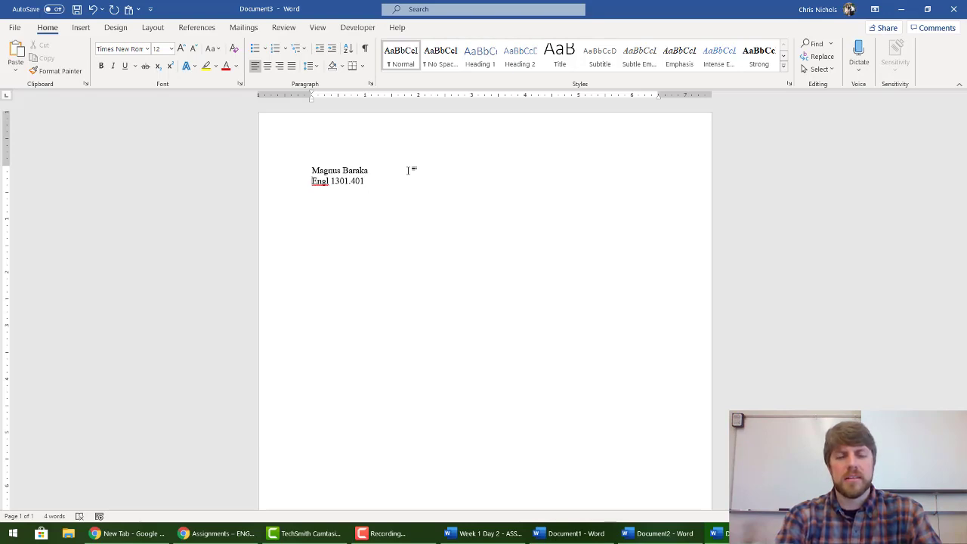
key(alt+Tab)
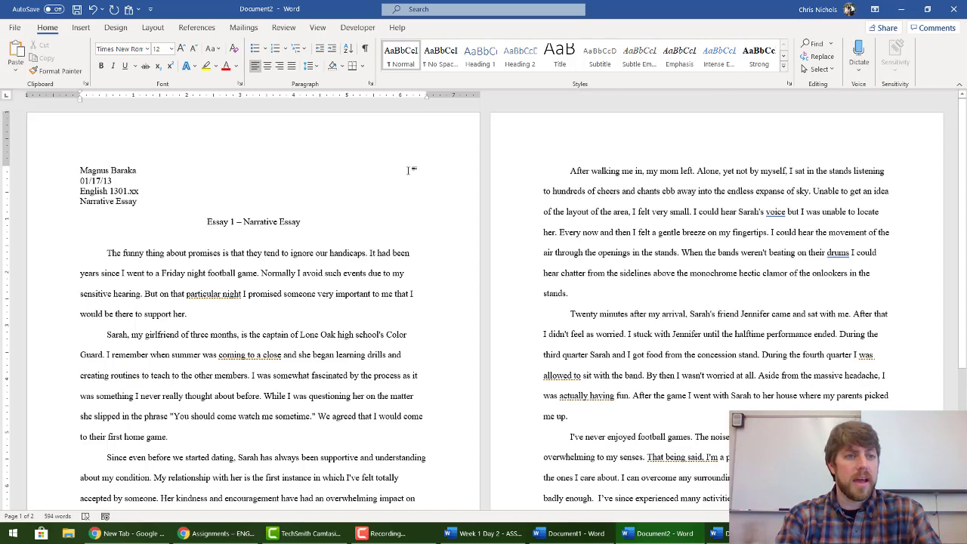
Step: Enter the date January 24, 2020 on its own line, then type the instructor's name
key(alt+Tab)
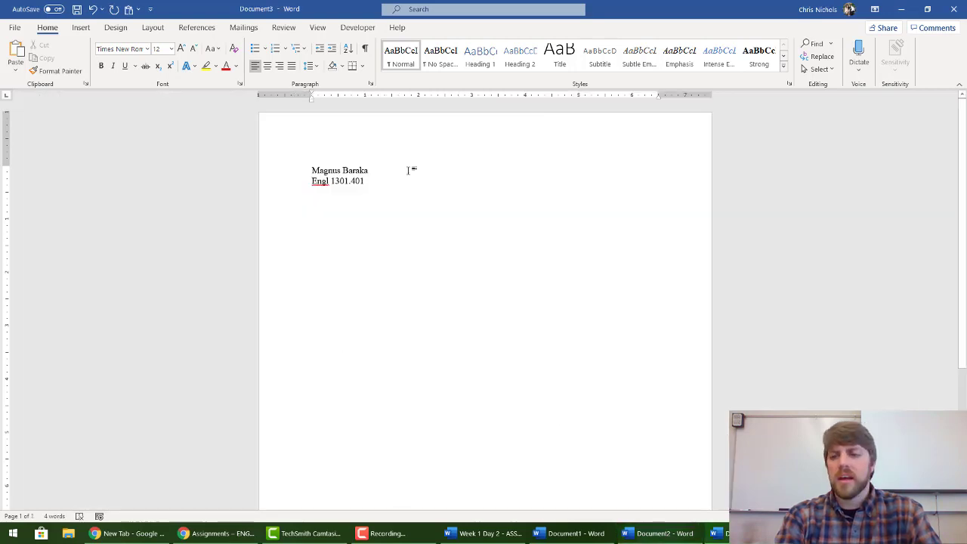
text(2020.)
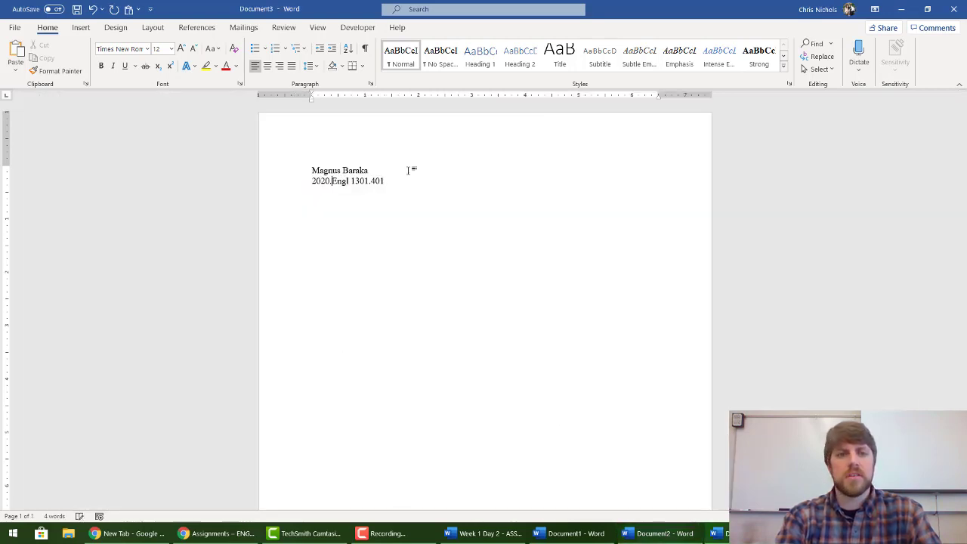
text(01.24)
key(Return)
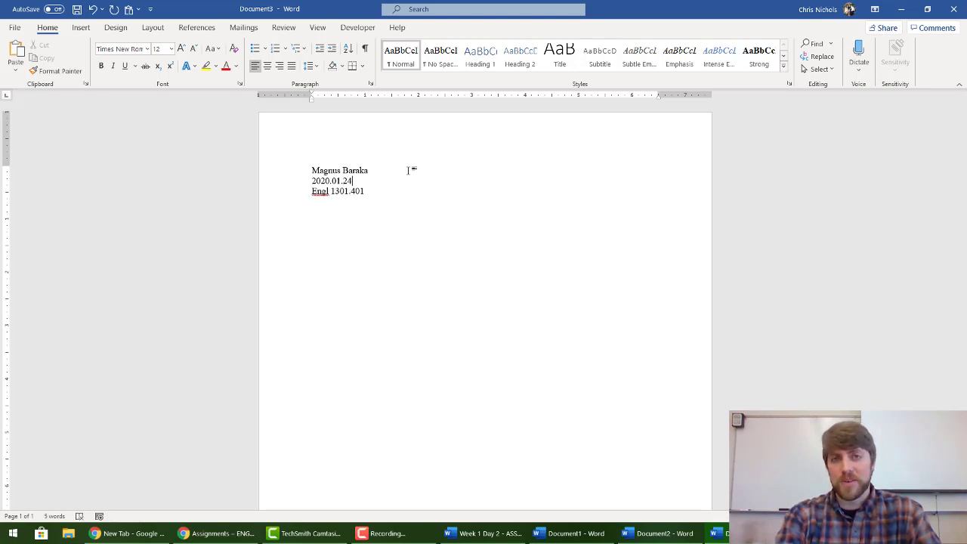
key(Up)
key(shift+End)
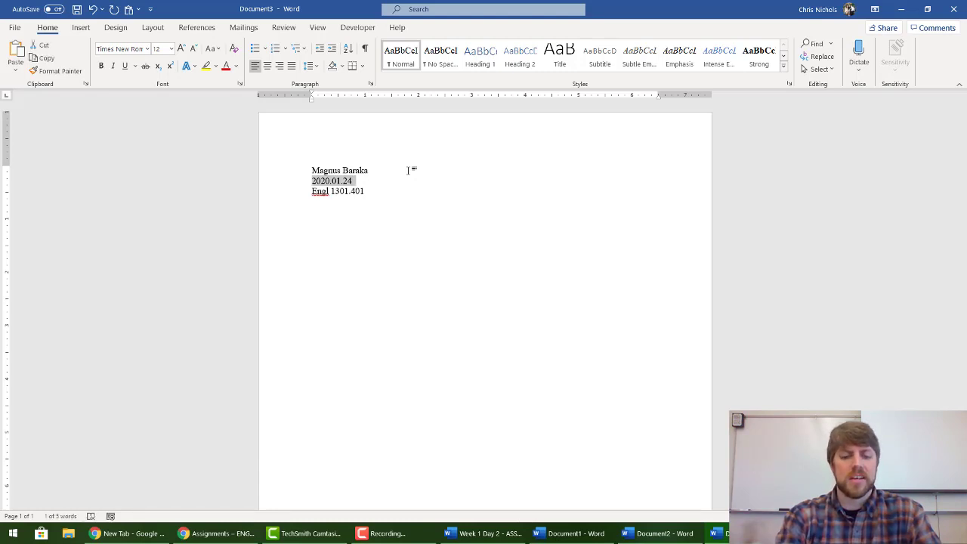
text(January)
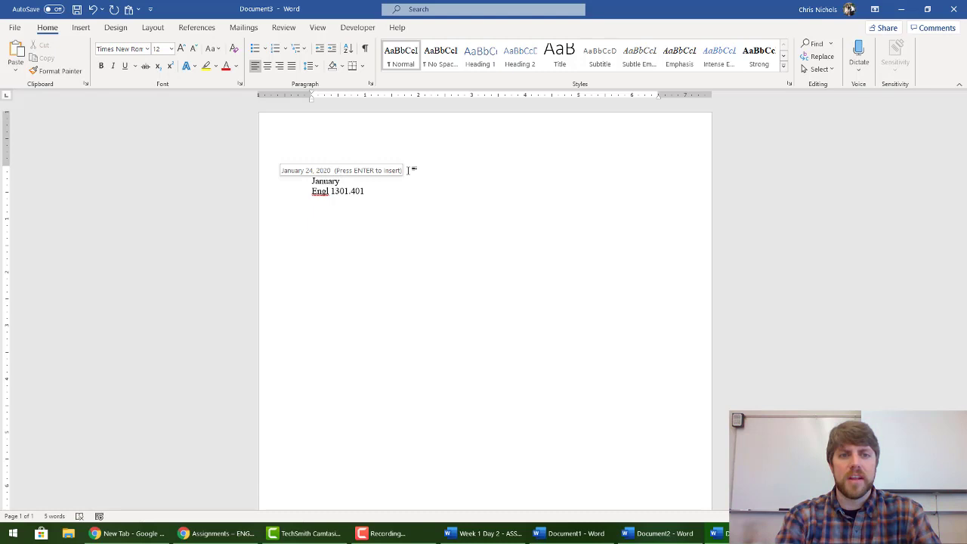
key(Return)
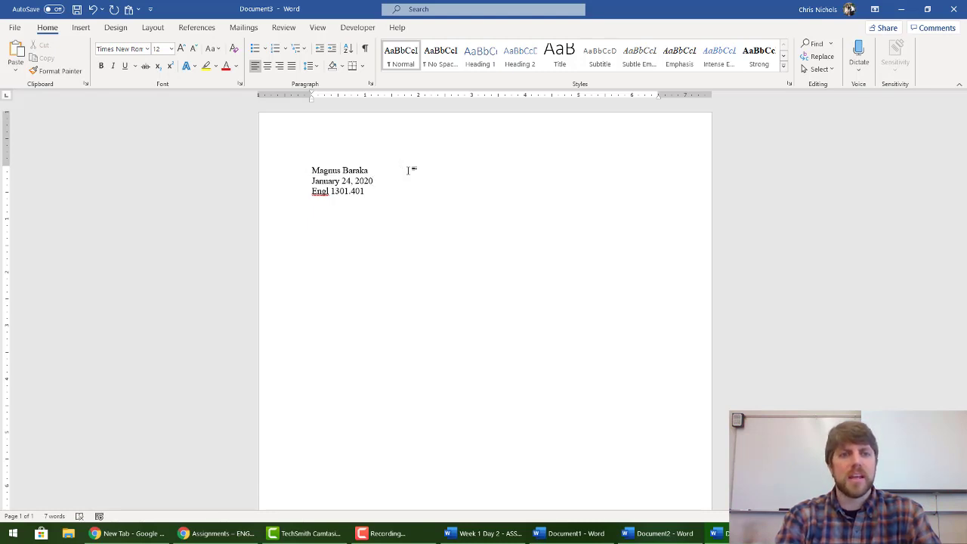
text(Nichols)
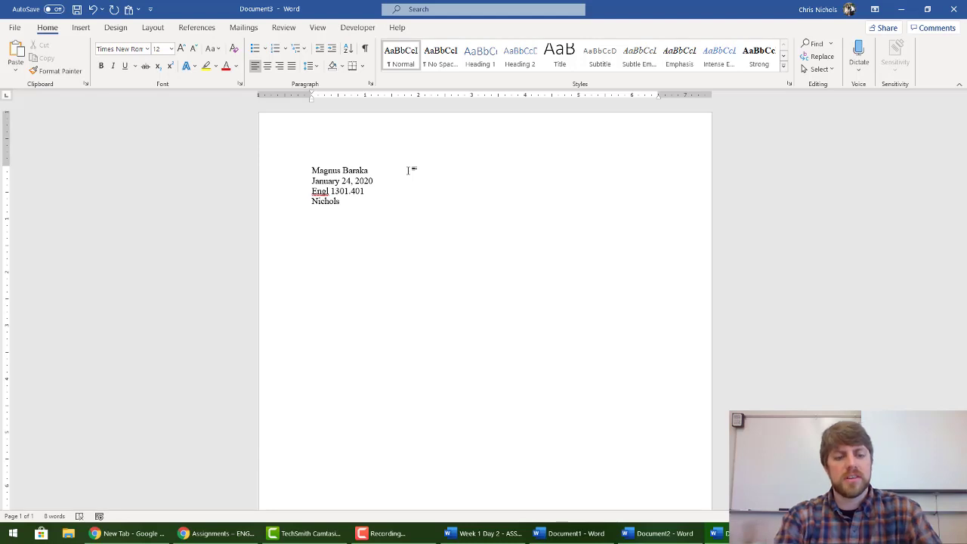
Step: Add the centred title 'Essay 1 - Narrative Essay', left-align the line below, and open the header
click(267, 67)
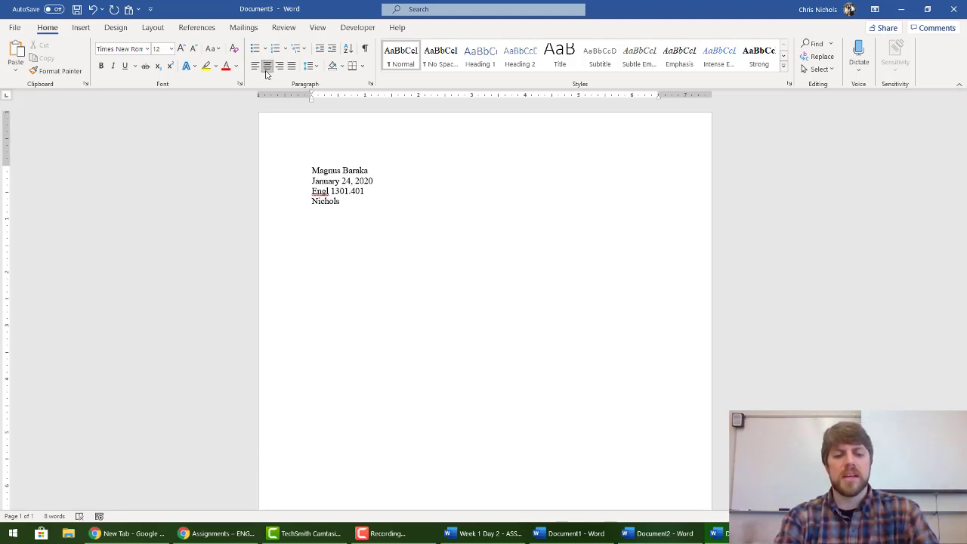
text(Essay 1 - )
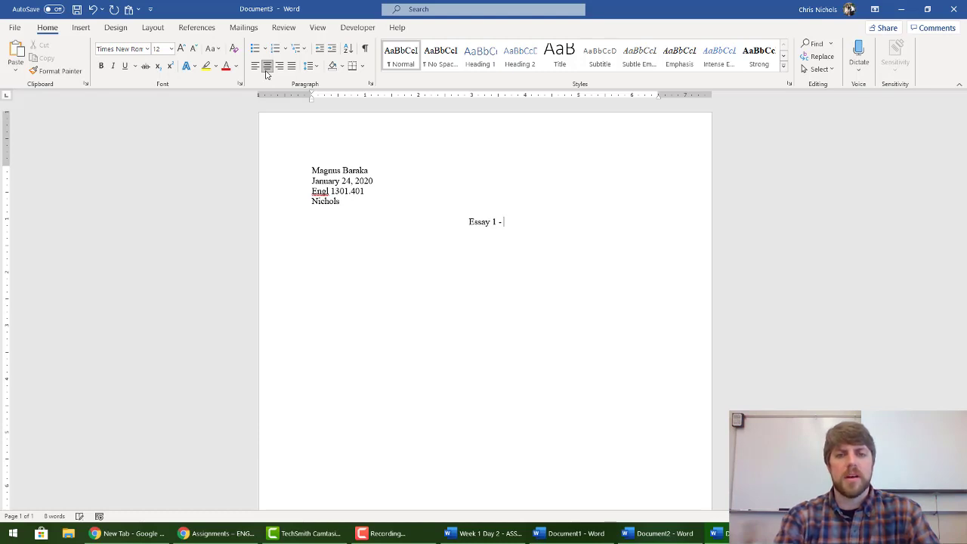
text(Narrative Essay)
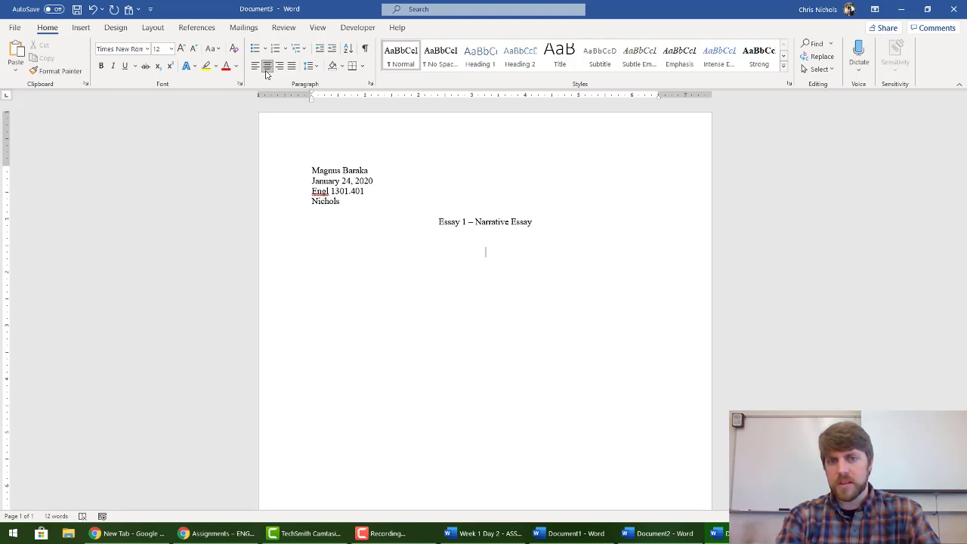
click(255, 65)
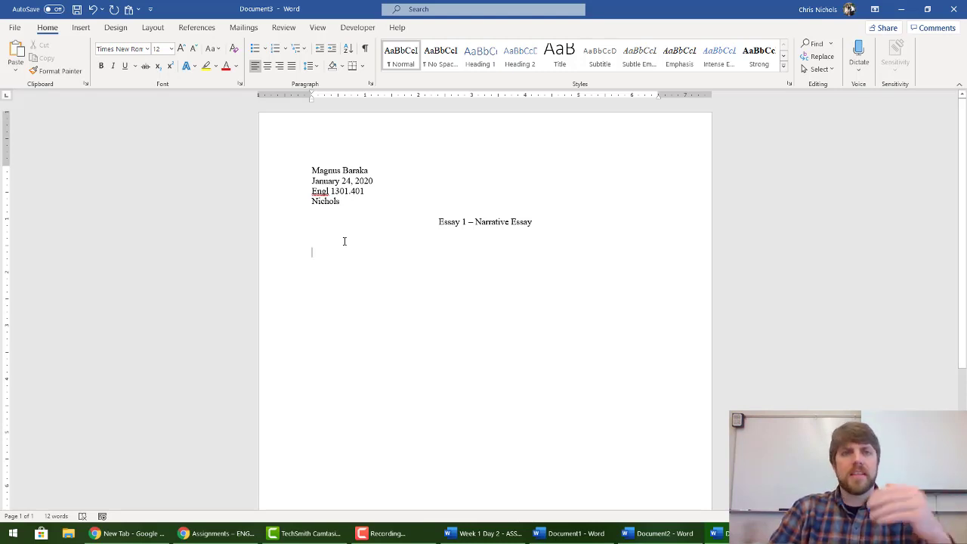
double_click(378, 134)
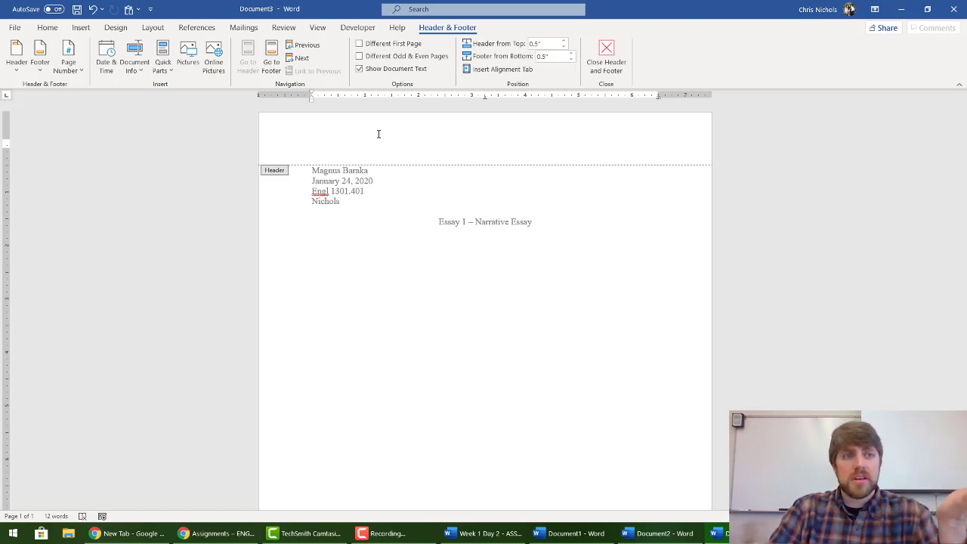
Step: Put a right-aligned page number in the header, preceded by the author's last name
click(78, 71)
mouse_move(145, 92)
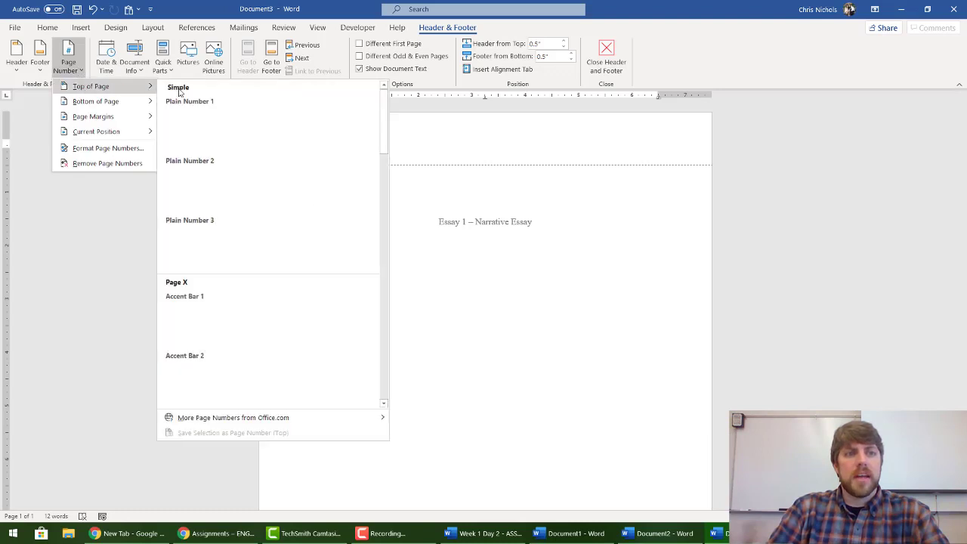
click(200, 142)
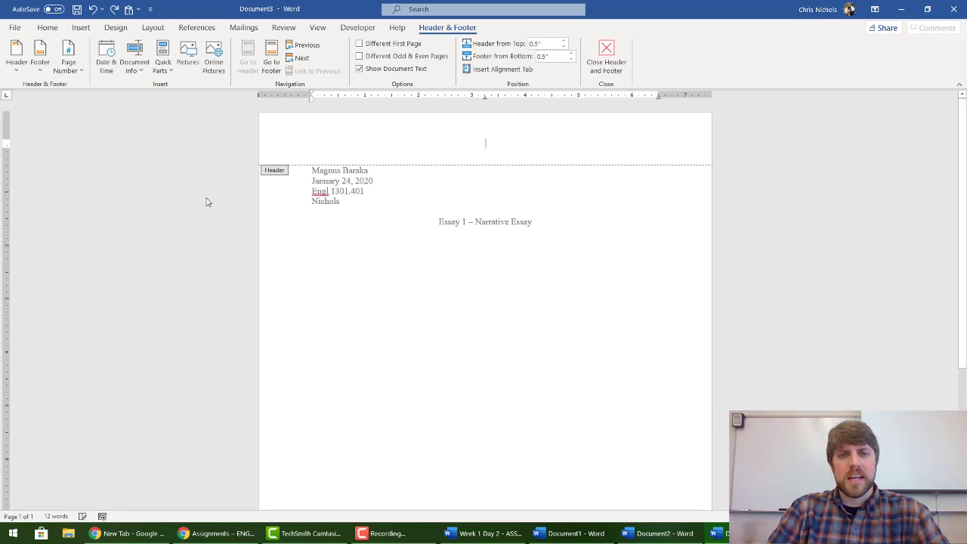
click(68, 66)
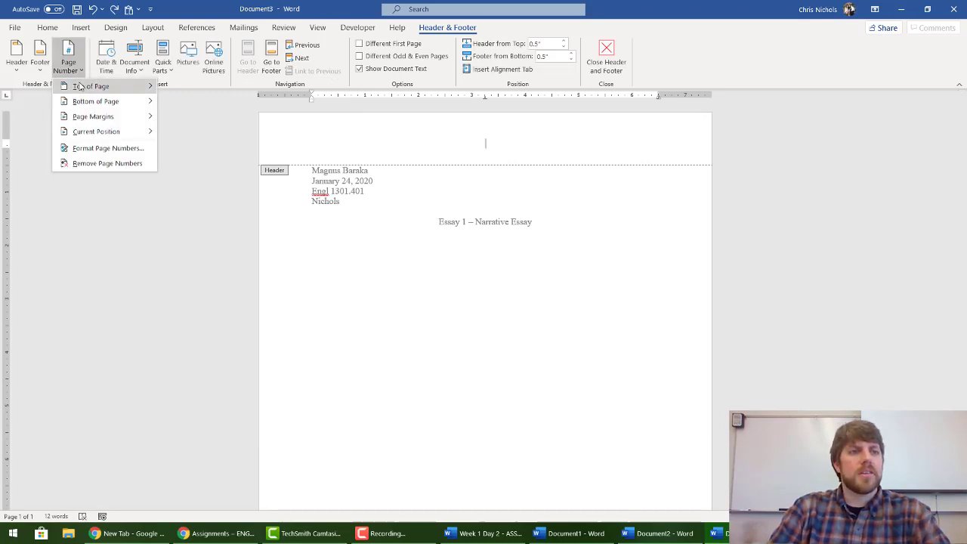
mouse_move(79, 87)
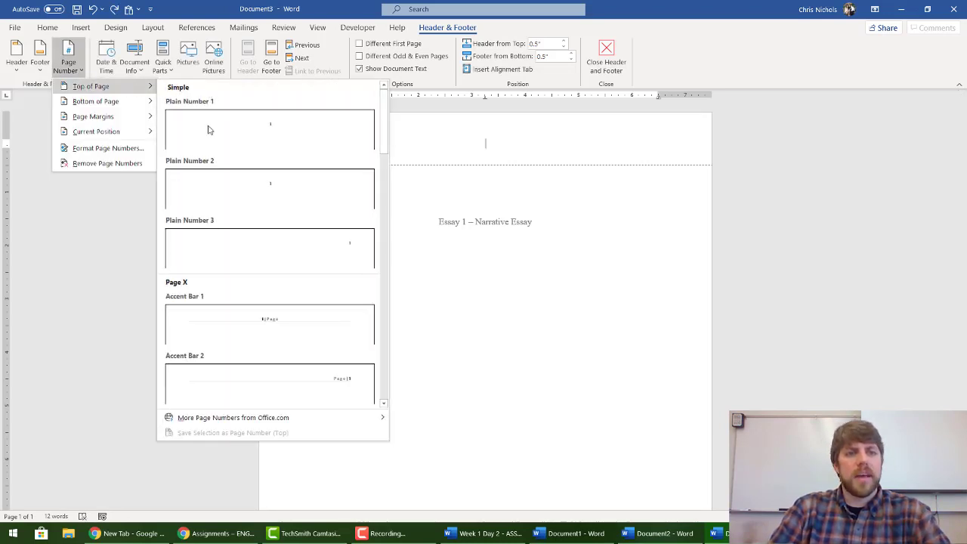
click(359, 252)
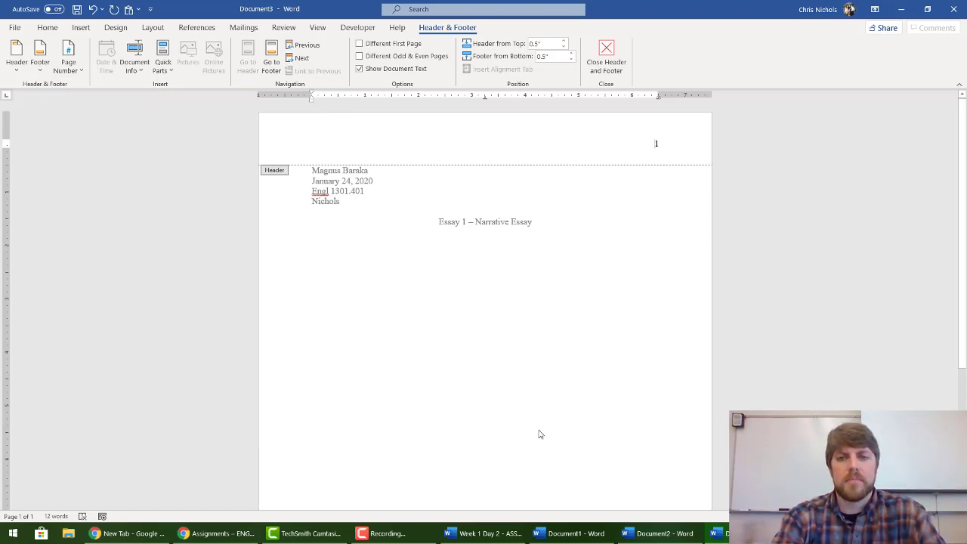
text(Baraka)
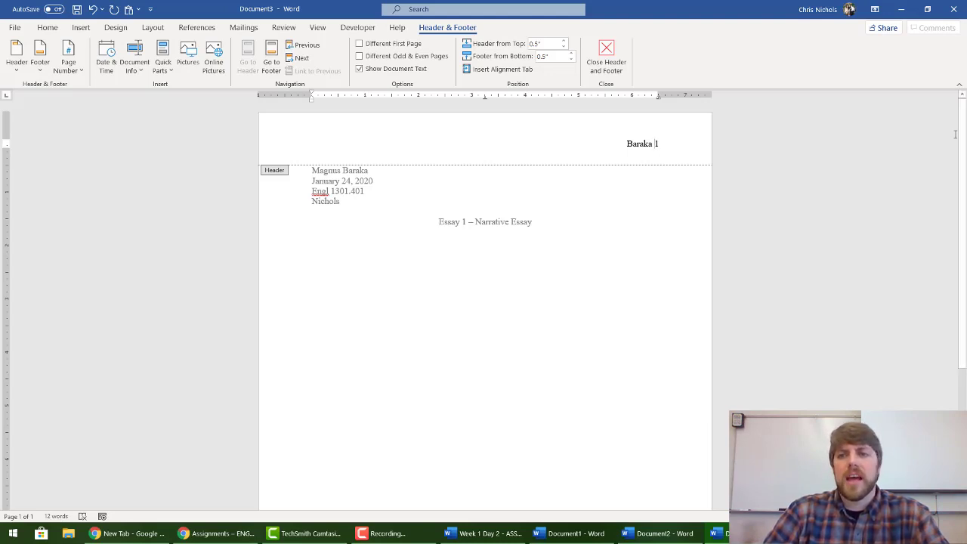
Step: Enable Different First Page to leave the first header blank, then return to the body
scroll(955, 134, down, 5)
scroll(965, 366, up, 5)
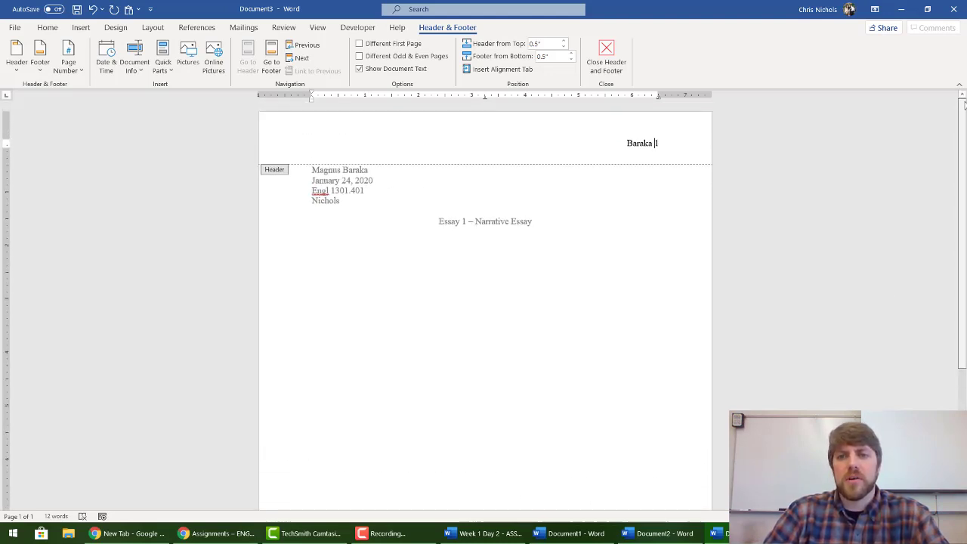
click(359, 44)
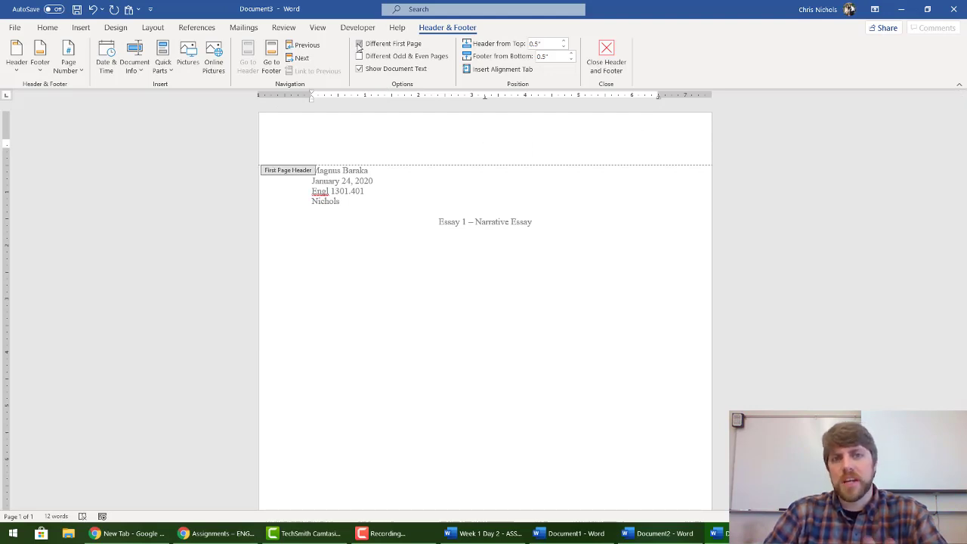
double_click(459, 267)
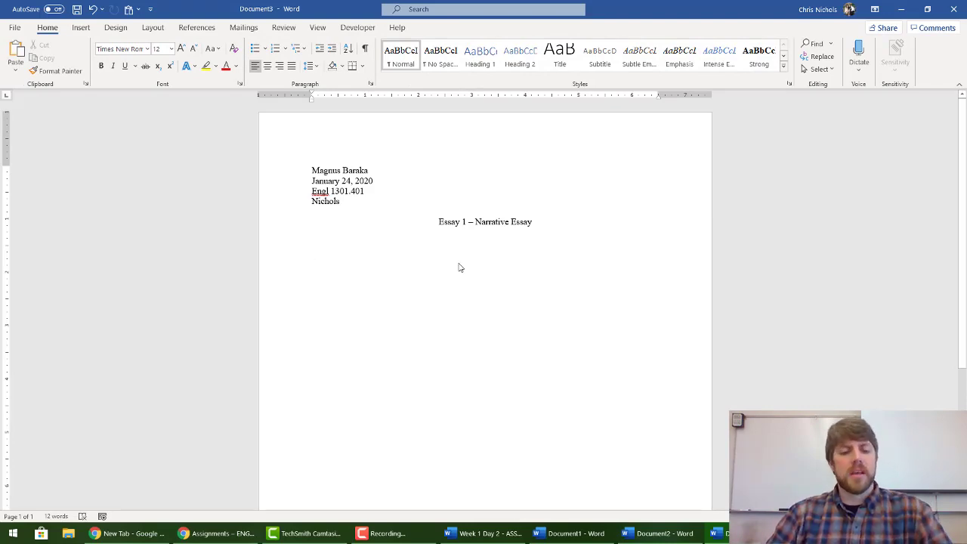
Step: Copy the whole essay body from Document2
key(alt+Tab)
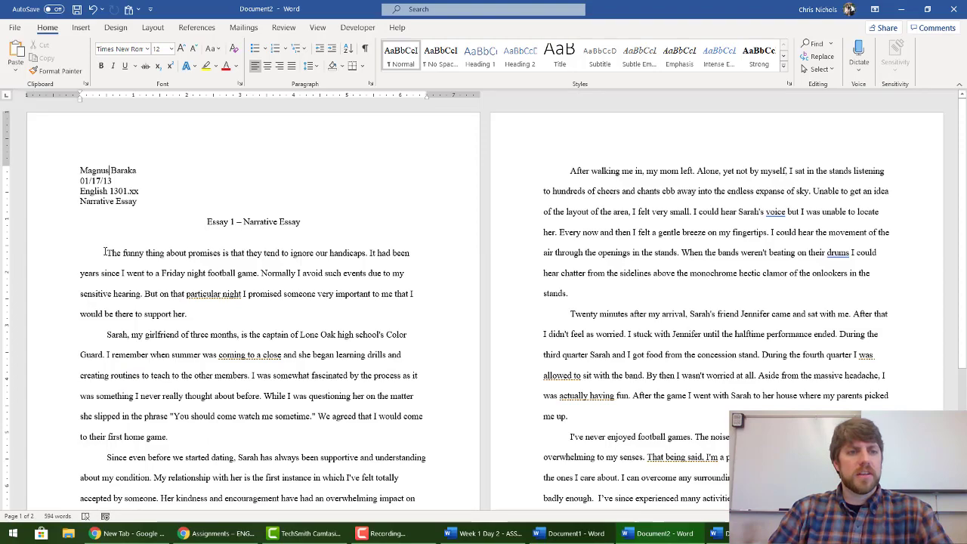
drag(106, 252, 554, 437)
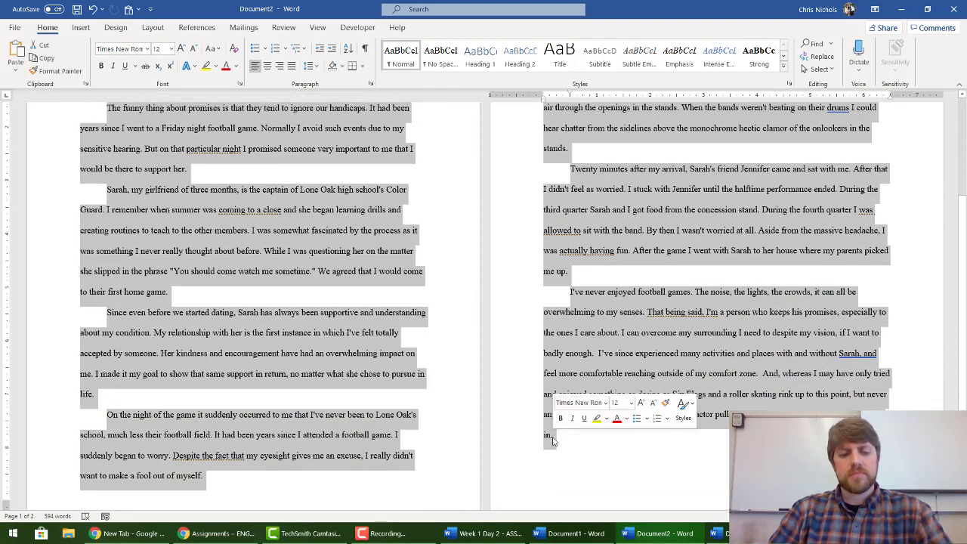
right_click(599, 371)
click(626, 216)
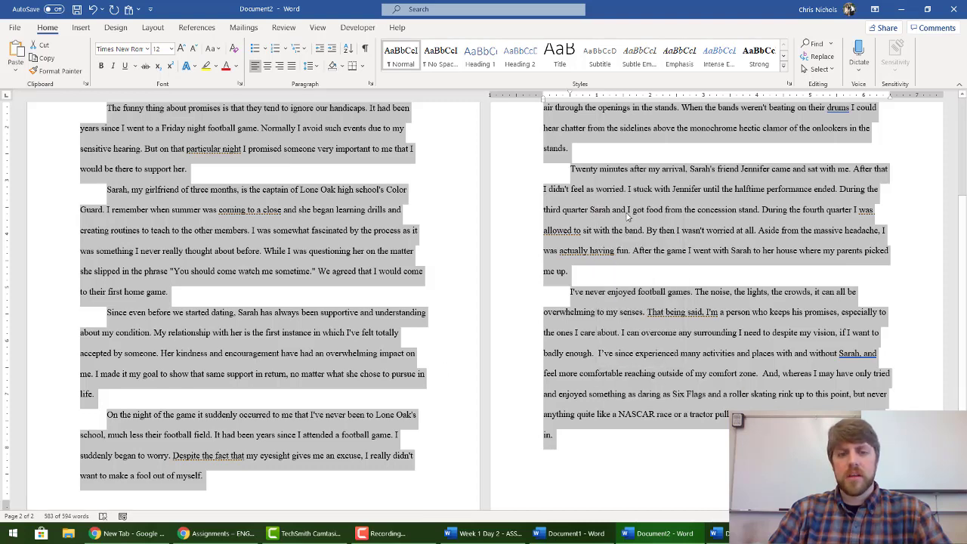
Step: Paste the essay below the title in Document3 using Keep Source Formatting
key(alt+Tab)
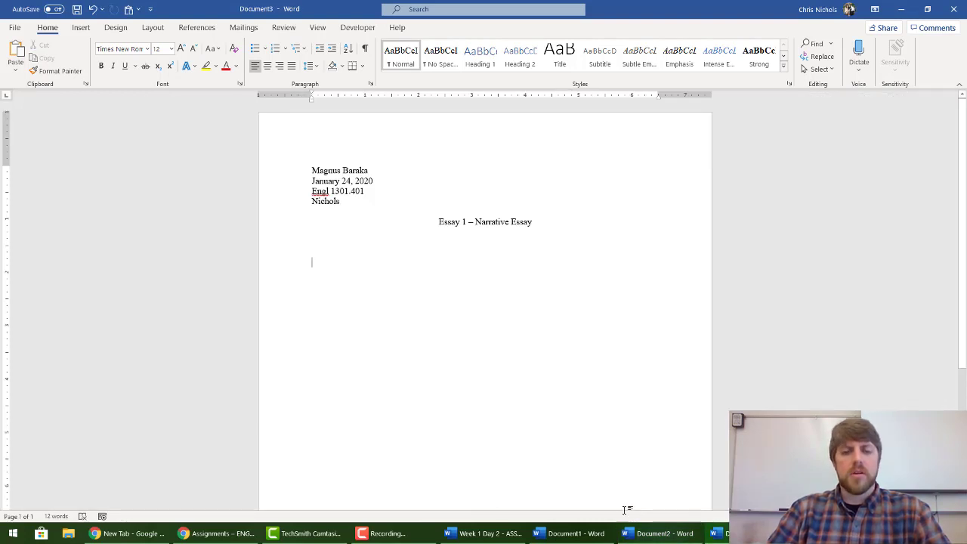
click(718, 537)
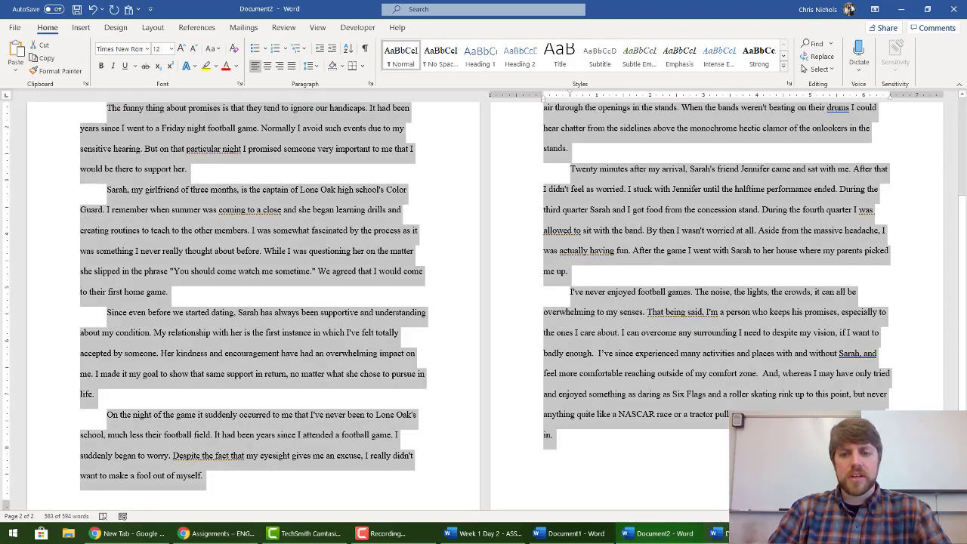
key(alt+Tab)
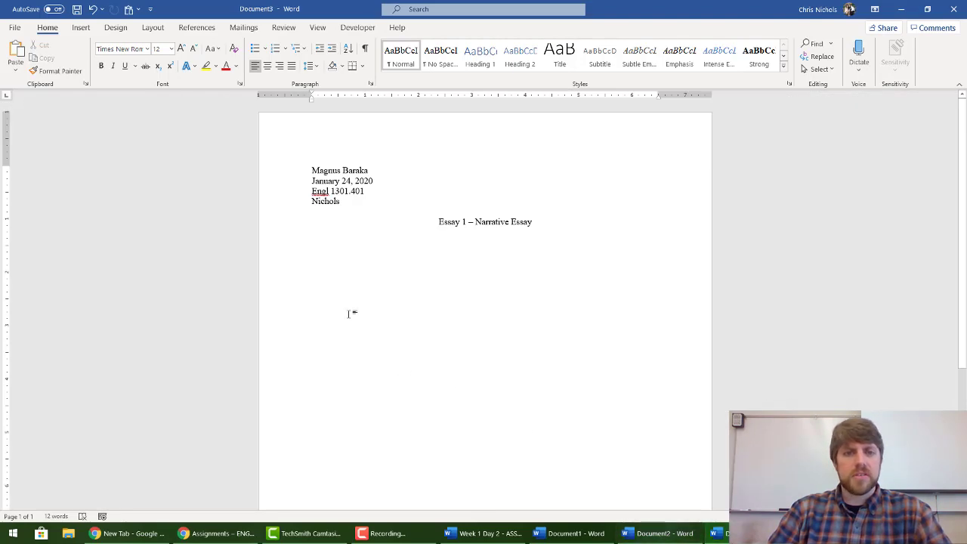
right_click(331, 264)
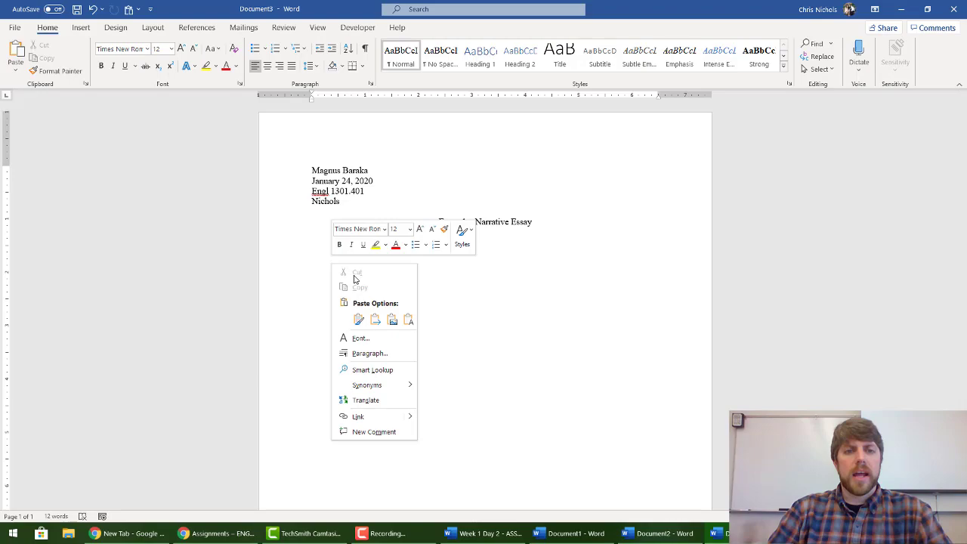
click(358, 320)
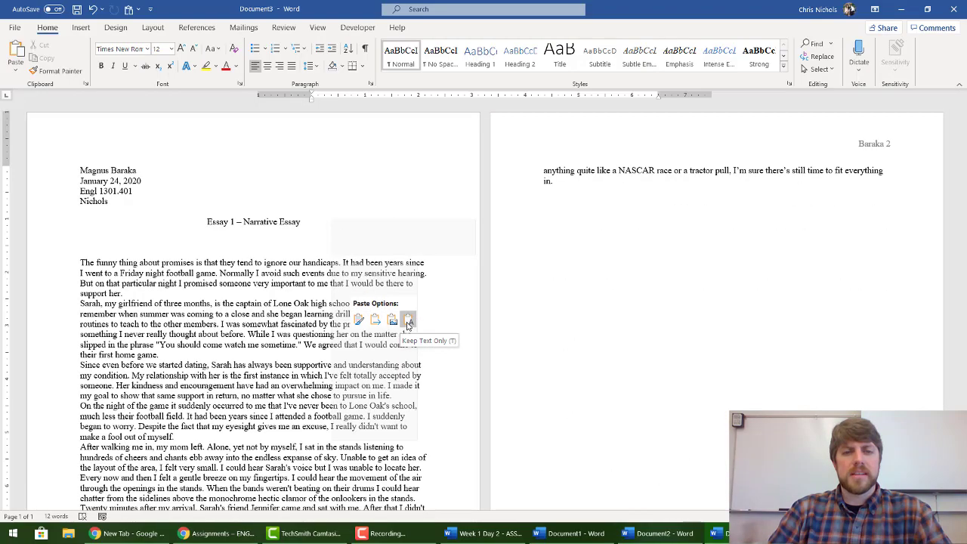
click(358, 321)
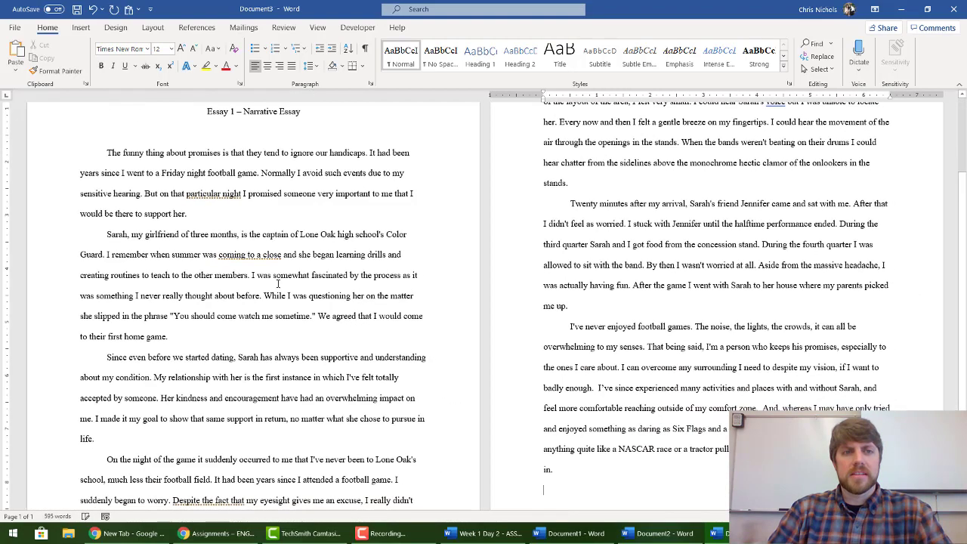
scroll(229, 250, up, 3)
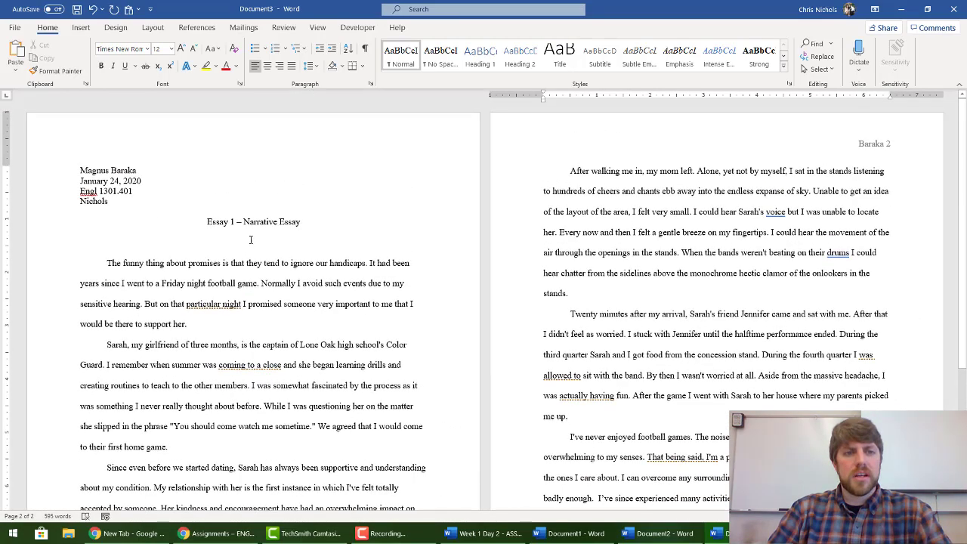
Step: Try deleting the blank line and editing text after 'promises', then undo those changes
click(250, 250)
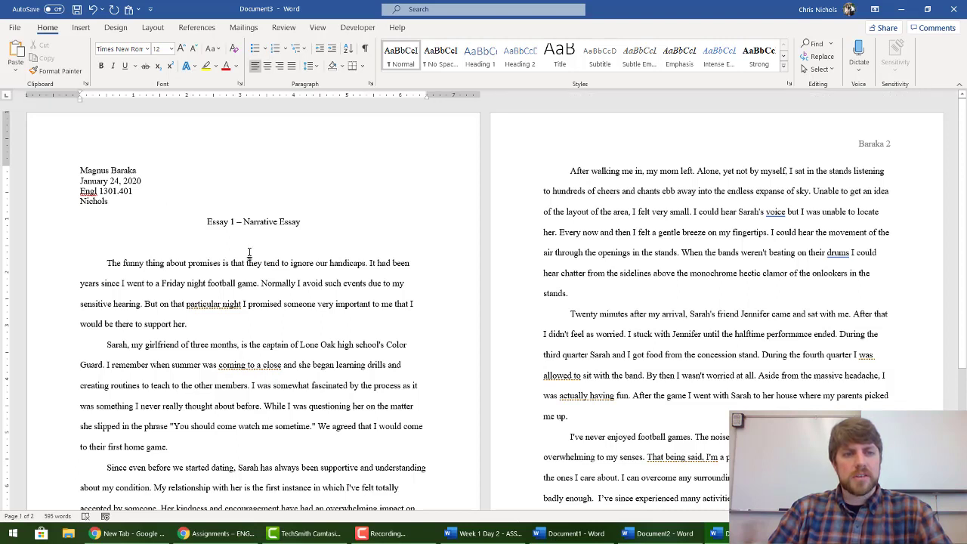
key(ctrl+e)
key(Delete)
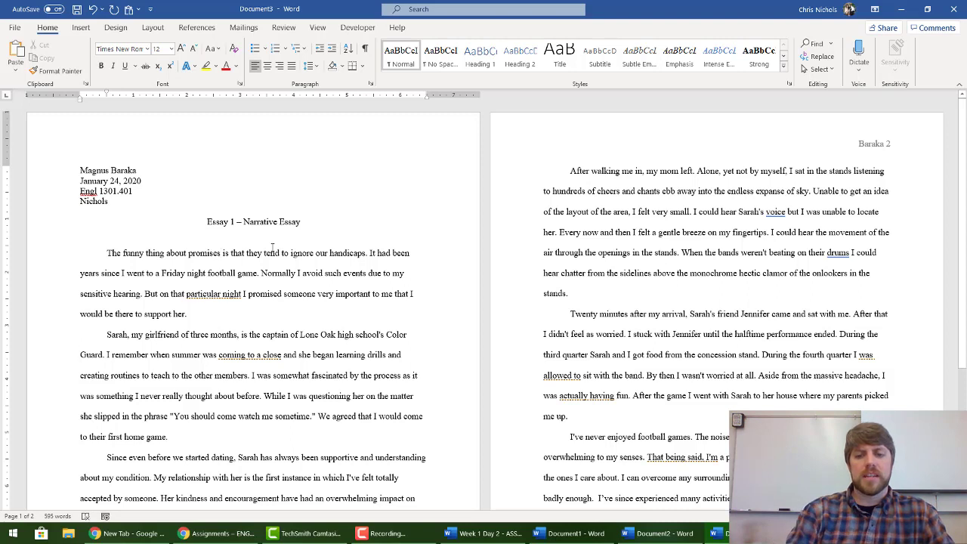
key(BackSpace)
key(BackSpace)
key(BackSpace)
key(BackSpace)
key(BackSpace)
key(BackSpace)
key(BackSpace)
key(BackSpace)
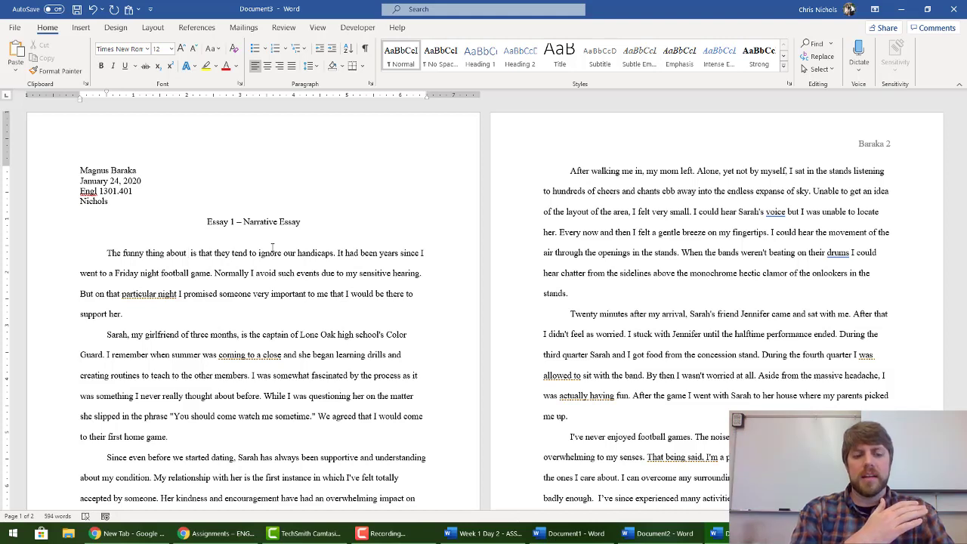
text(promise)
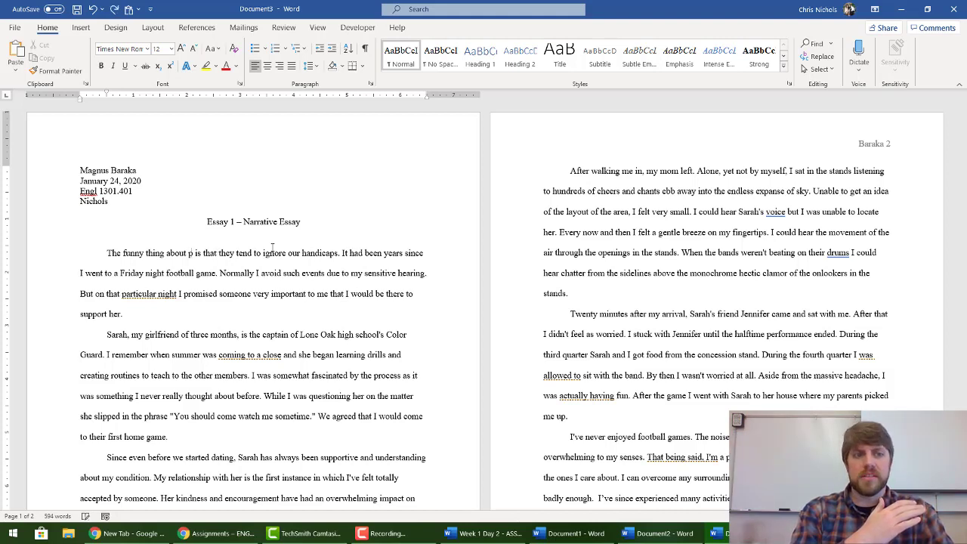
text(s)
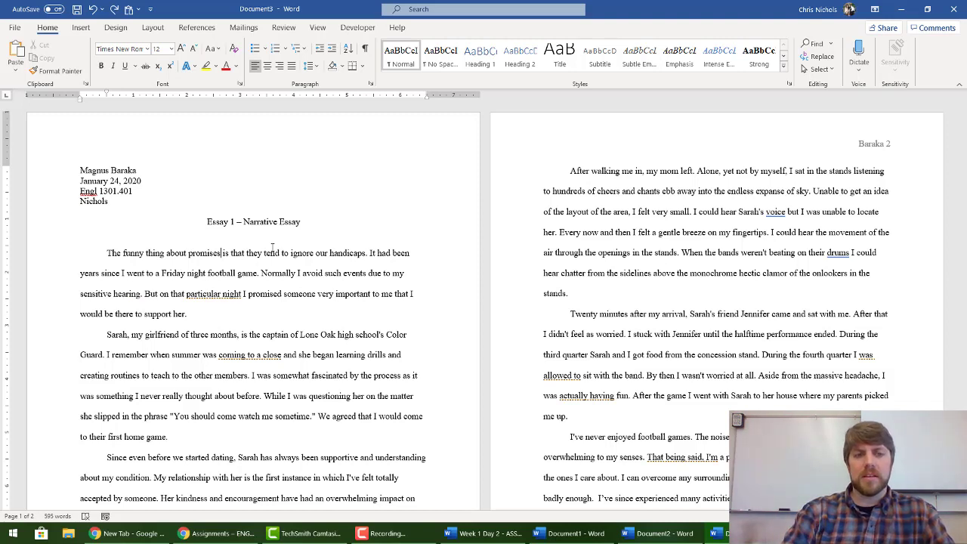
key(Delete)
key(Delete)
key(Delete)
key(Delete)
key(Delete)
key(Delete)
key(Delete)
key(Delete)
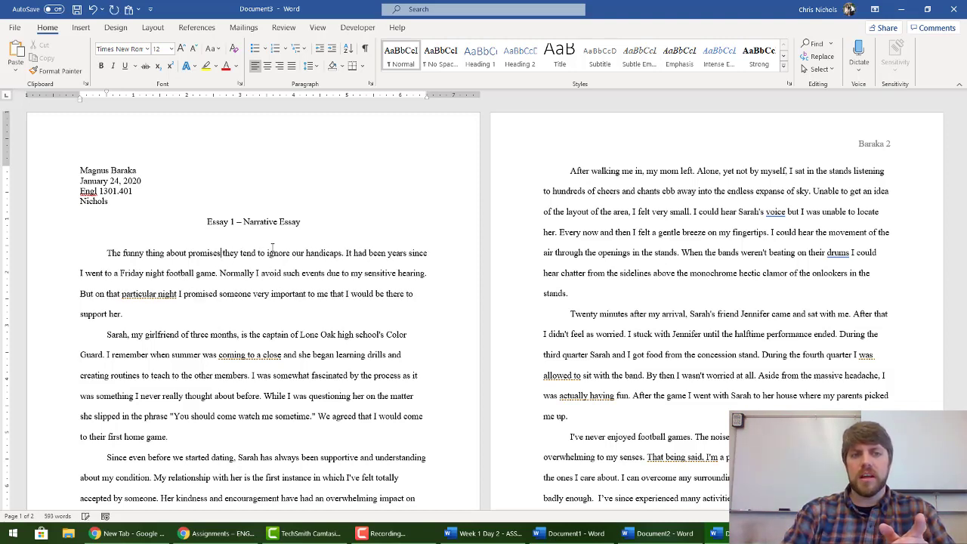
key(Delete)
key(Delete)
key(Delete)
key(Delete)
key(Delete)
key(Delete)
key(Delete)
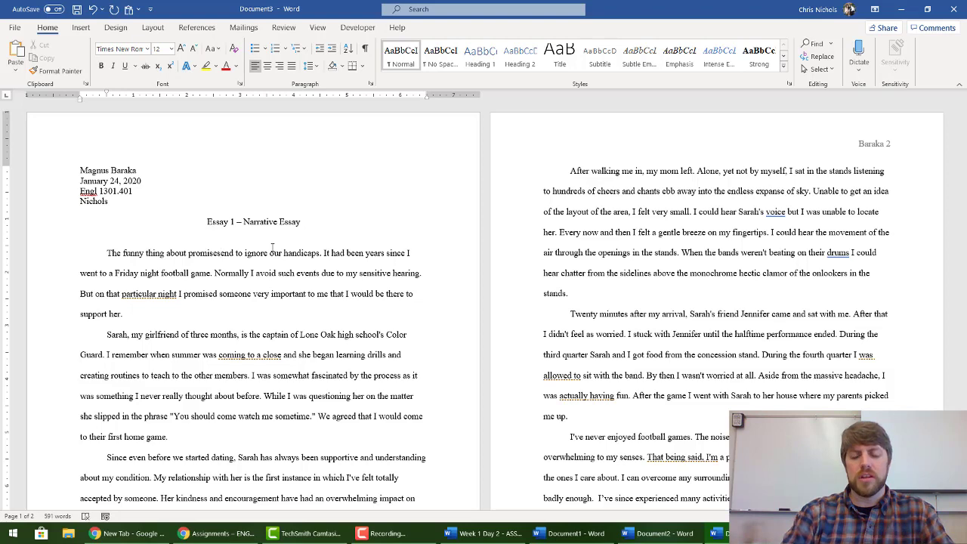
key(ctrl+z)
key(ctrl+z)
key(ctrl+z)
key(ctrl+z)
key(ctrl+z)
key(ctrl+z)
key(ctrl+z)
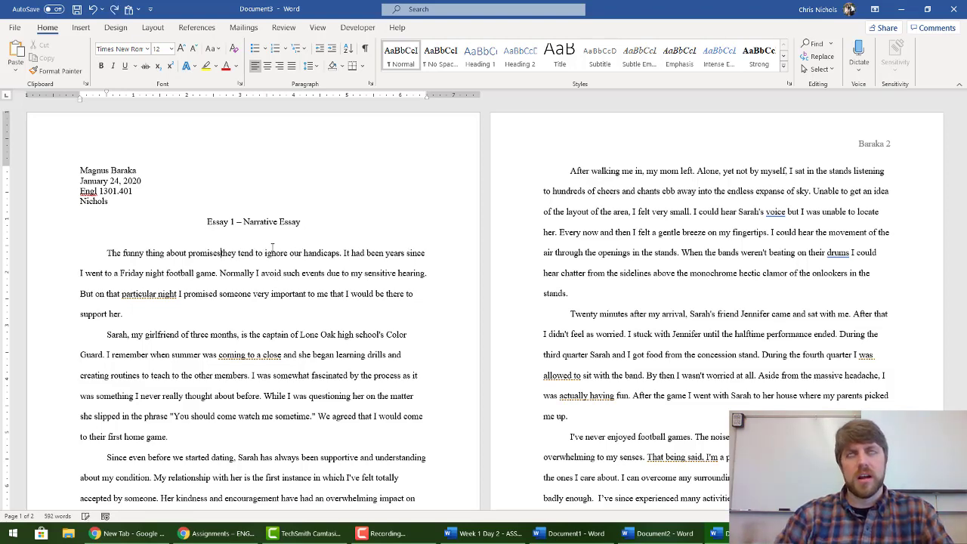
key(ctrl+z)
key(ctrl+z)
key(ctrl+z)
key(ctrl+z)
key(ctrl+z)
key(ctrl+z)
key(ctrl+z)
key(ctrl+z)
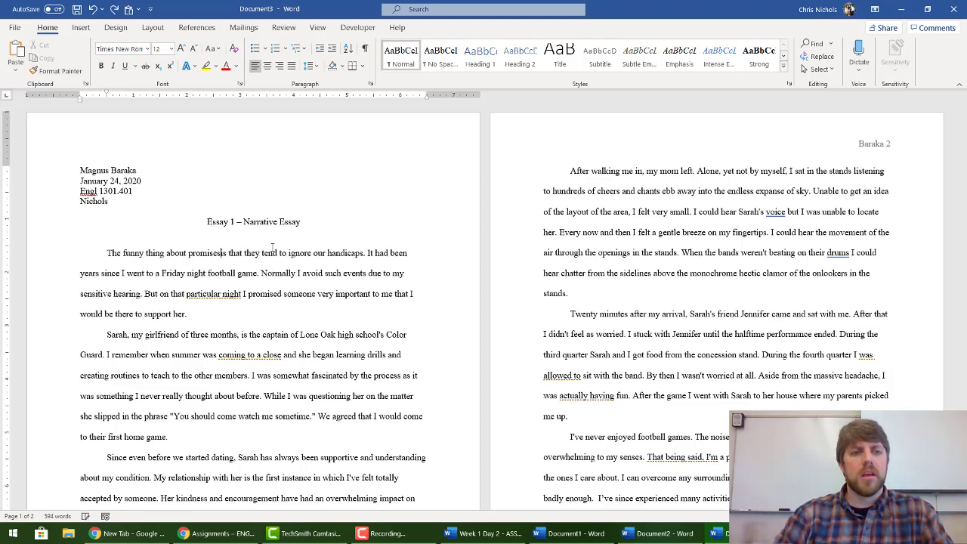
key(ctrl+z)
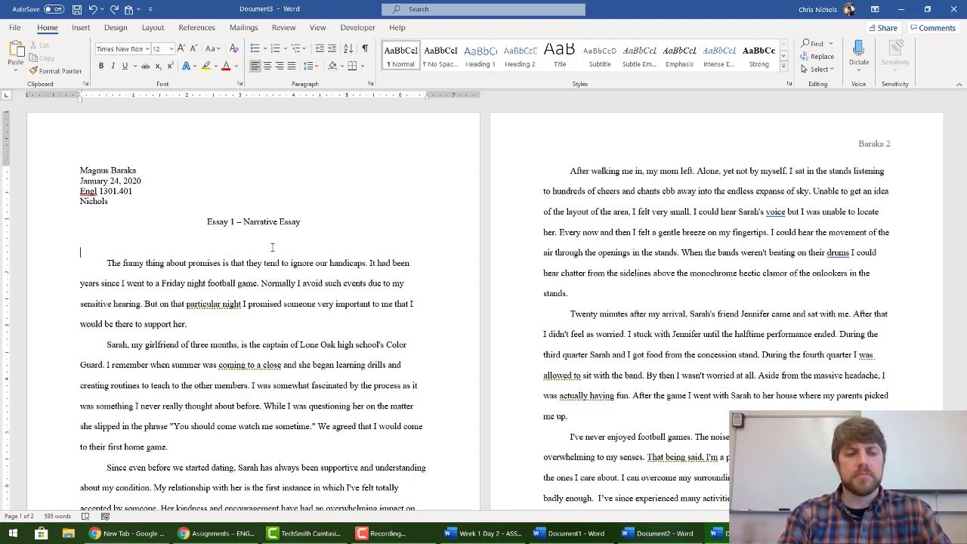
Step: Delete the blank line above the first paragraph and select the body text to the end
key(Delete)
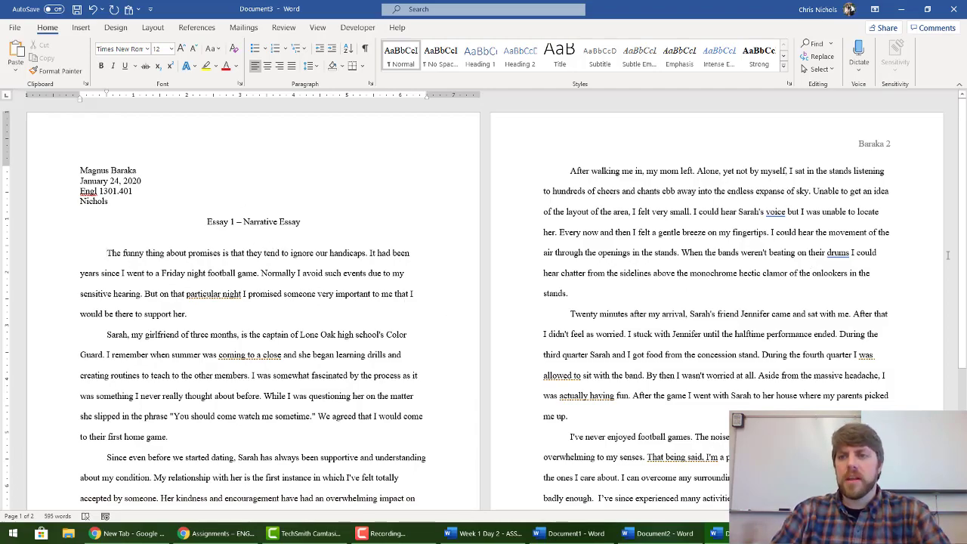
drag(963, 106, 958, 198)
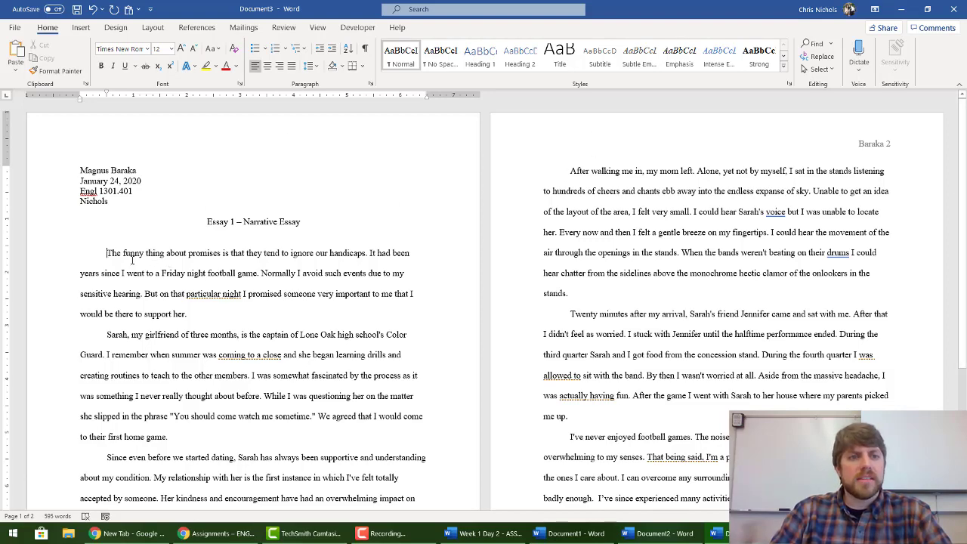
drag(105, 251, 610, 387)
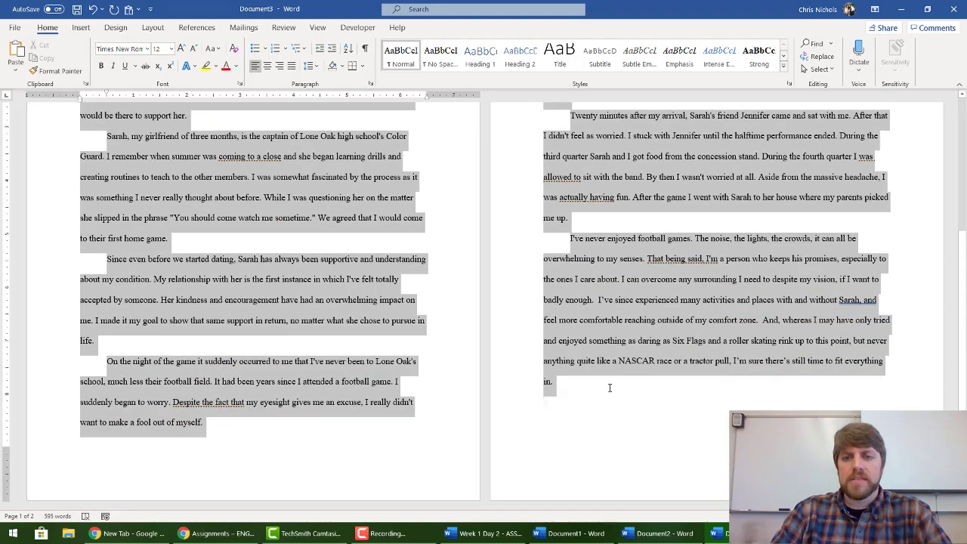
Step: Give the essay body 10 pt spacing after and Special indent (none) in the Paragraph dialog
click(370, 83)
click(443, 282)
click(443, 282)
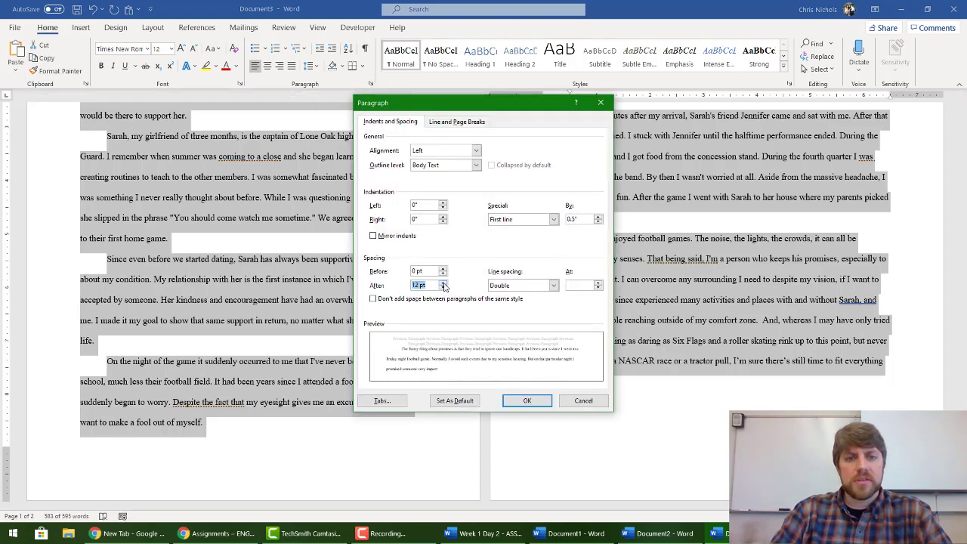
click(420, 285)
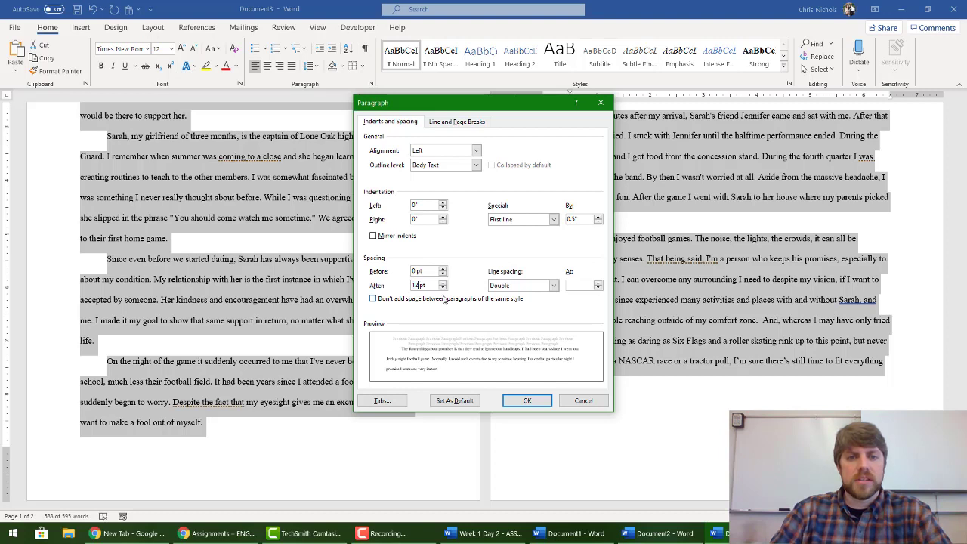
key(BackSpace)
text(0)
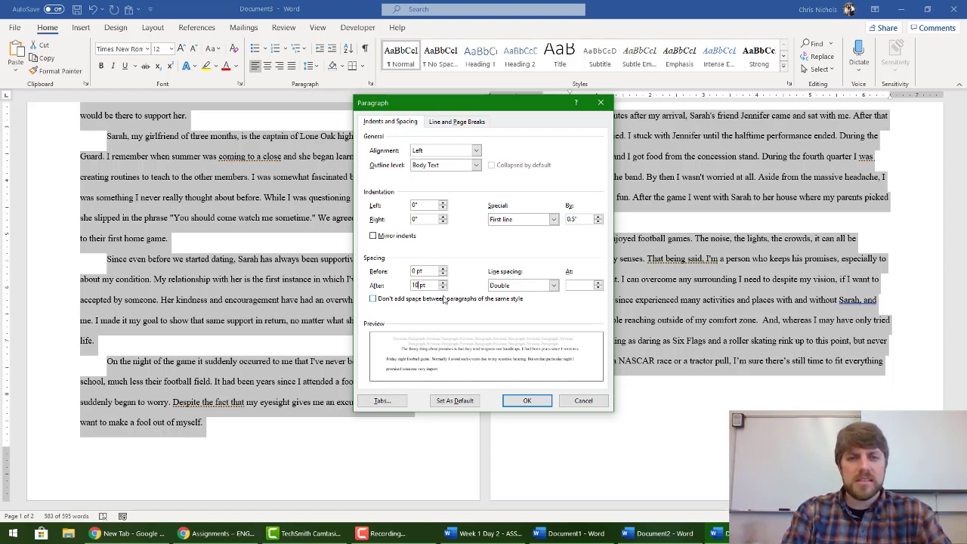
click(554, 220)
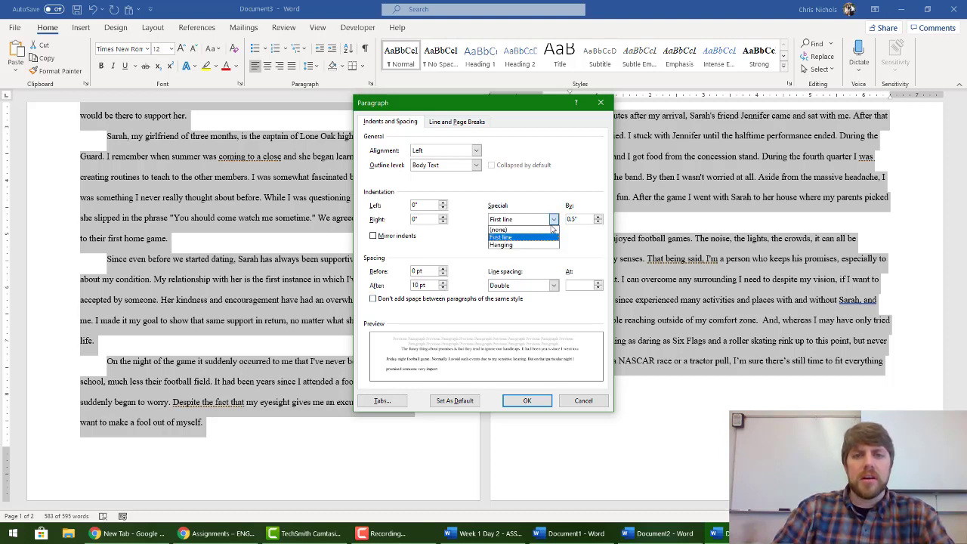
click(529, 227)
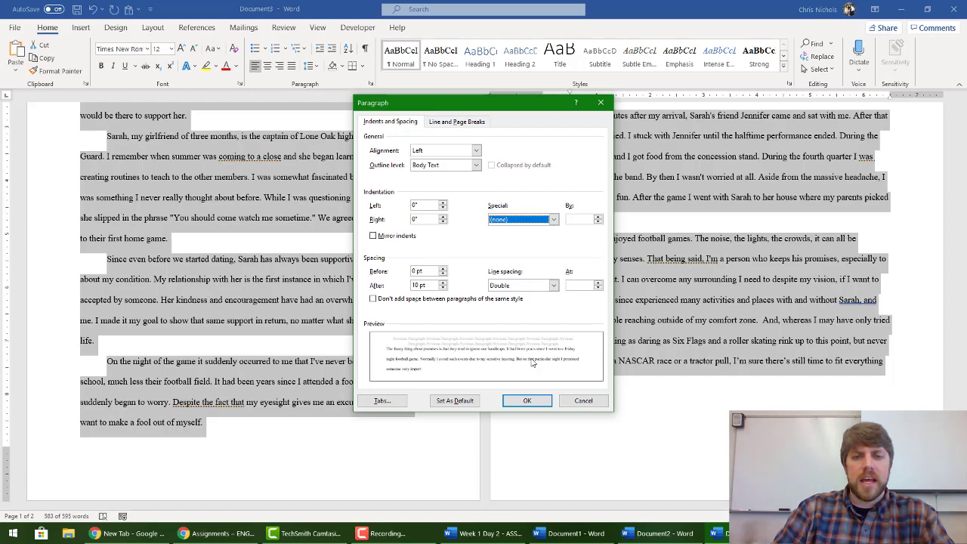
click(527, 401)
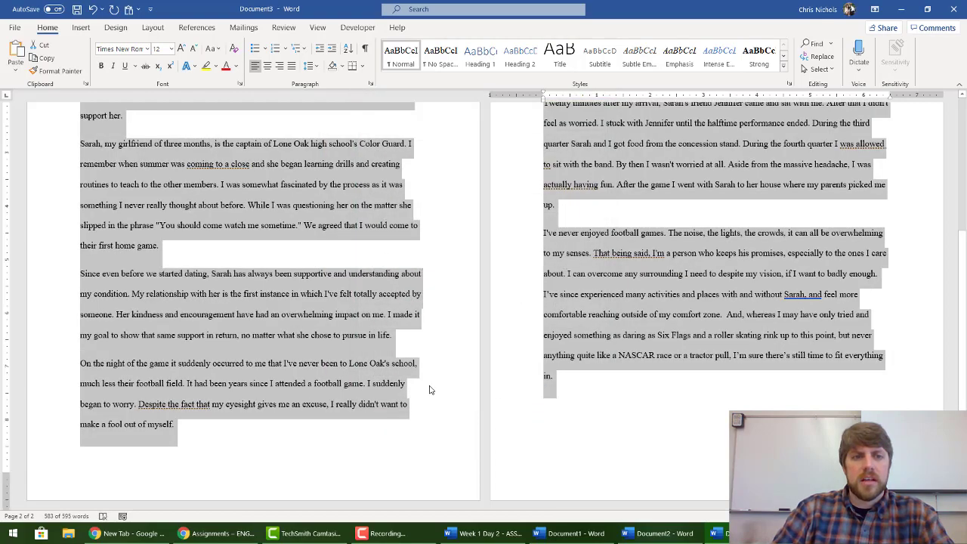
Step: Deselect the text and review the reformatted essay body
scroll(433, 390, up, 5)
scroll(429, 390, down, 5)
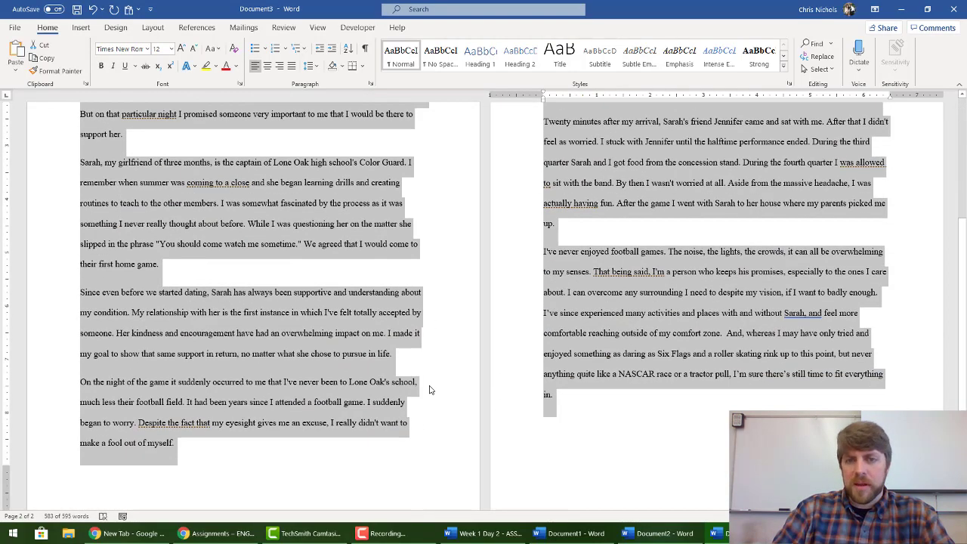
scroll(429, 390, up, 3)
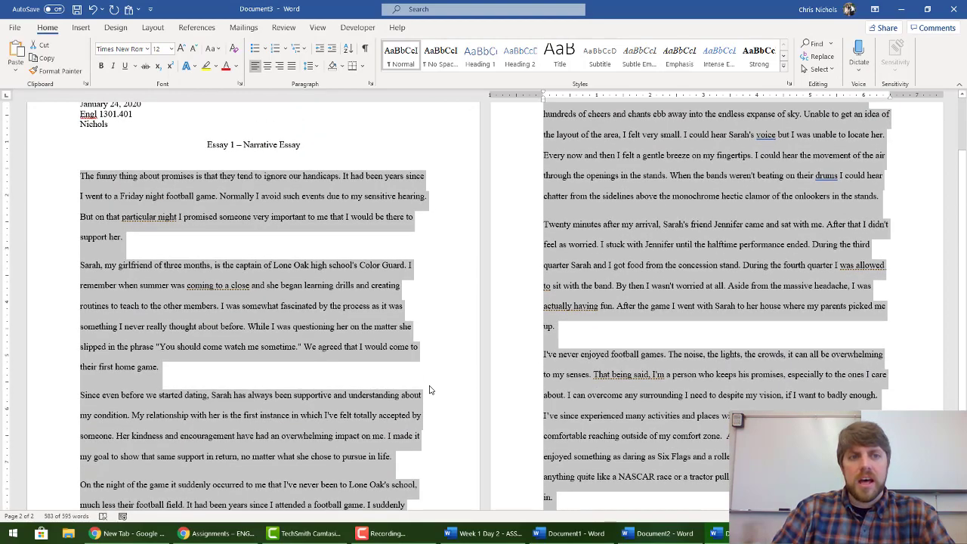
click(131, 251)
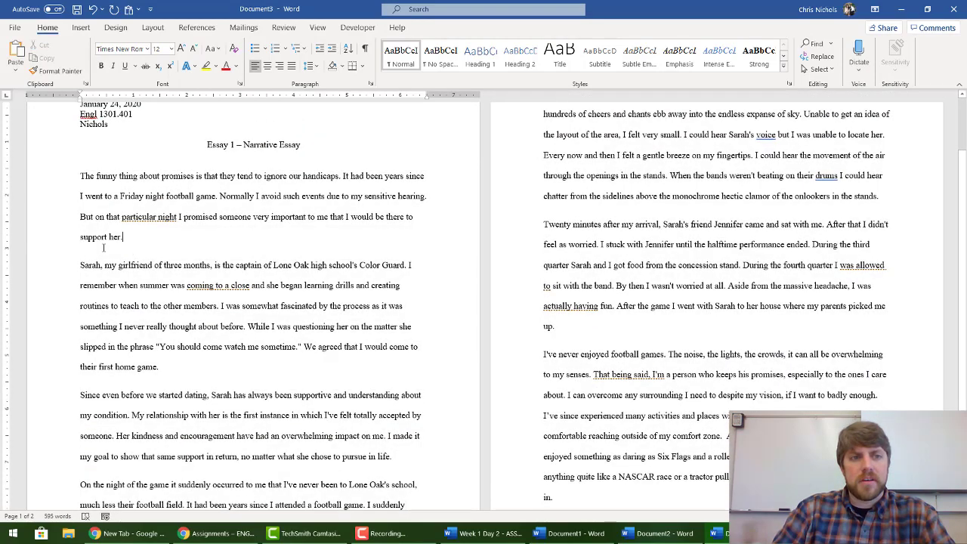
scroll(252, 385, down, 3)
scroll(252, 385, up, 5)
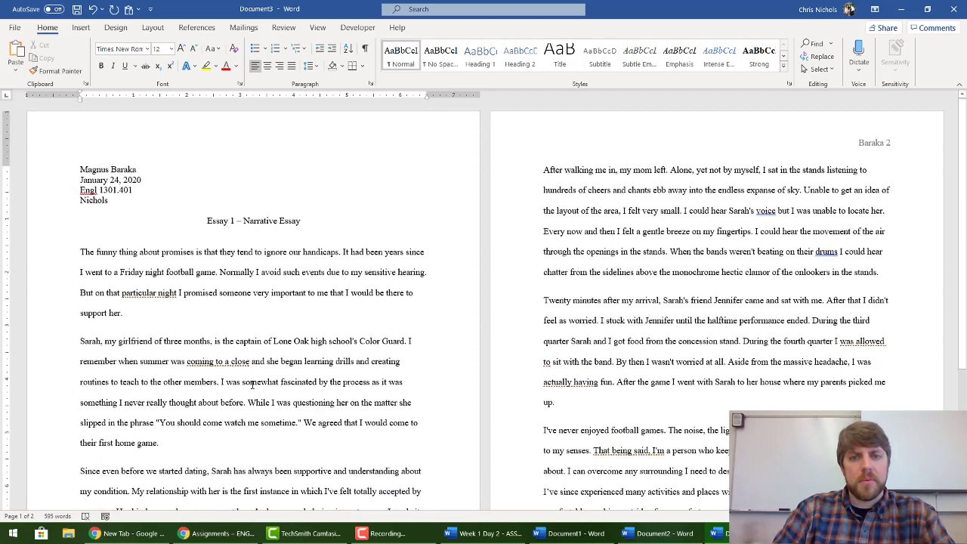
scroll(556, 279, up, 1)
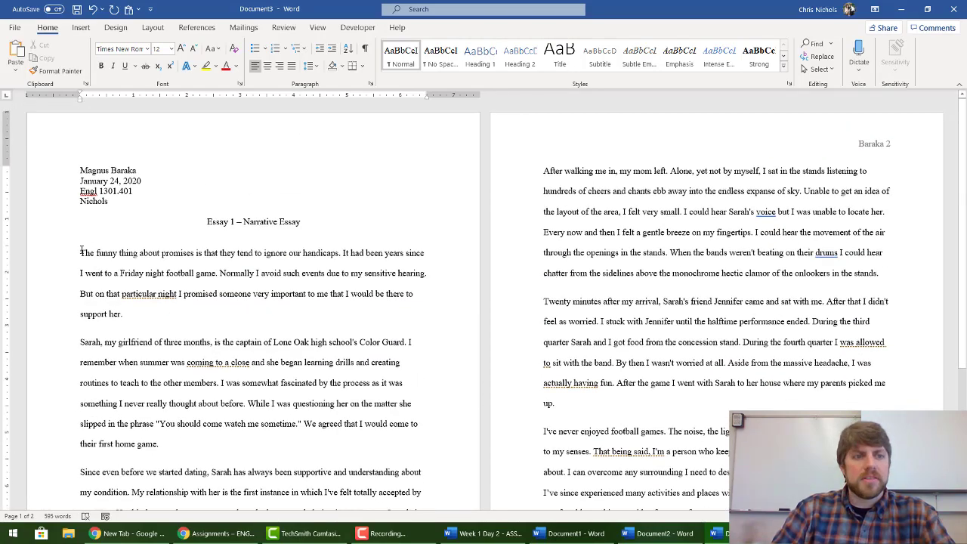
key(Tab)
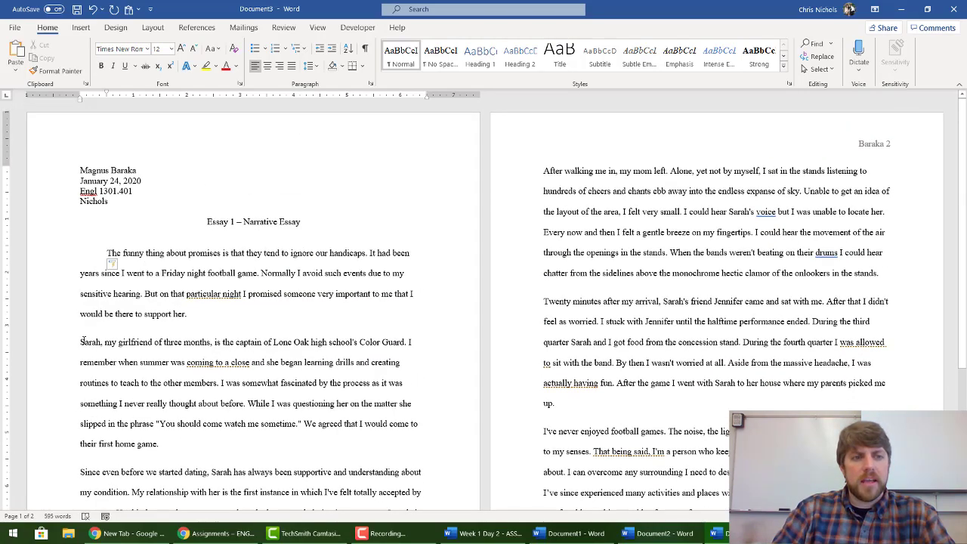
click(81, 342)
key(Tab)
click(79, 473)
key(Tab)
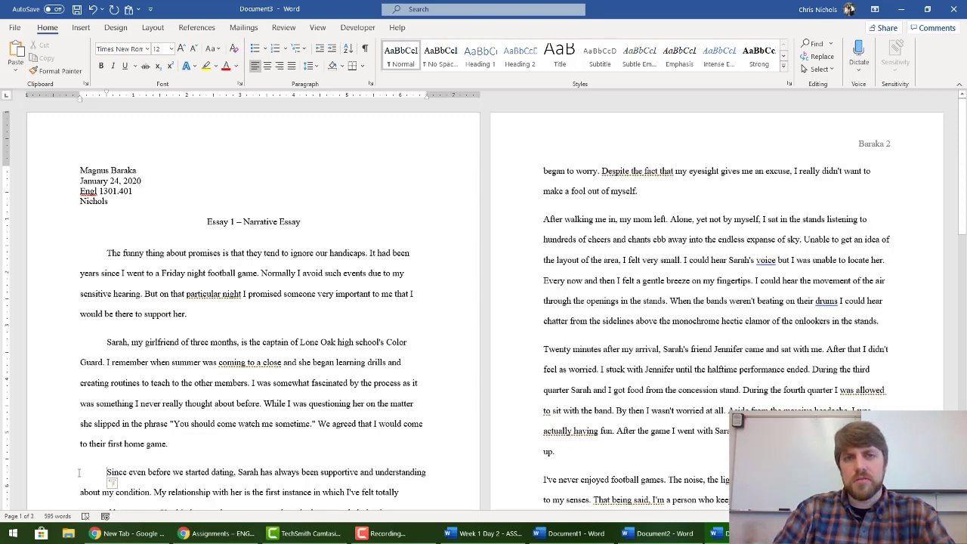
key(ctrl+z)
key(ctrl+z)
key(ctrl+z)
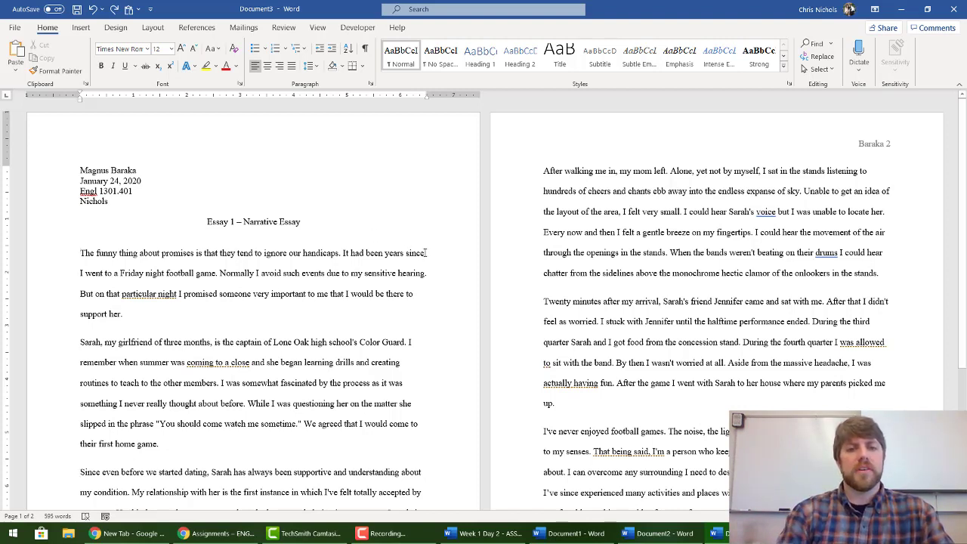
click(425, 252)
text(I went to)
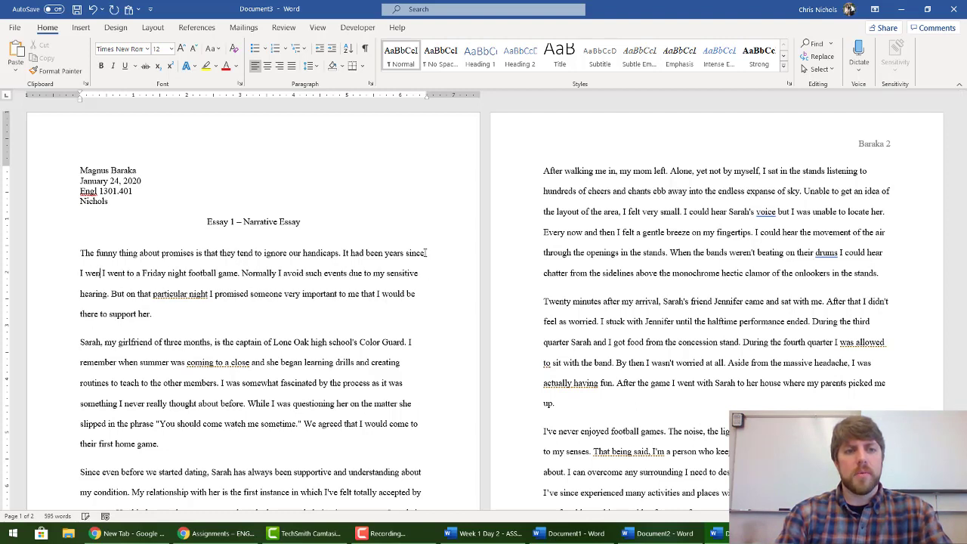
key(BackSpace)
key(BackSpace)
key(BackSpace)
key(BackSpace)
key(BackSpace)
key(BackSpace)
key(BackSpace)
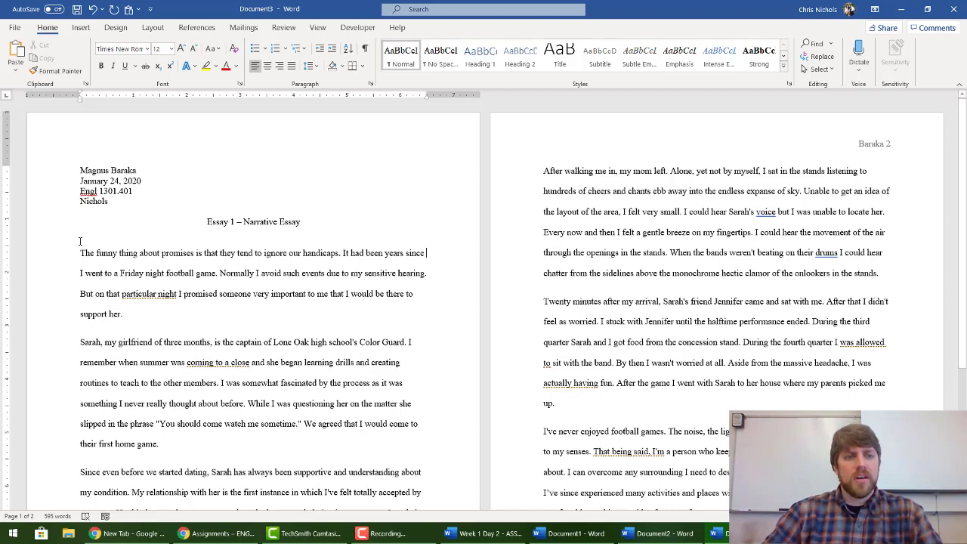
drag(80, 253, 439, 254)
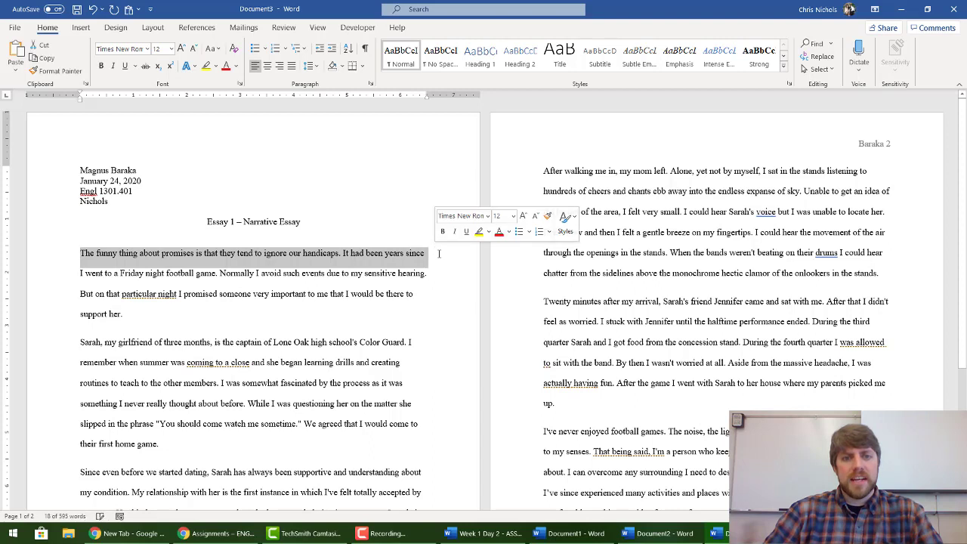
click(438, 254)
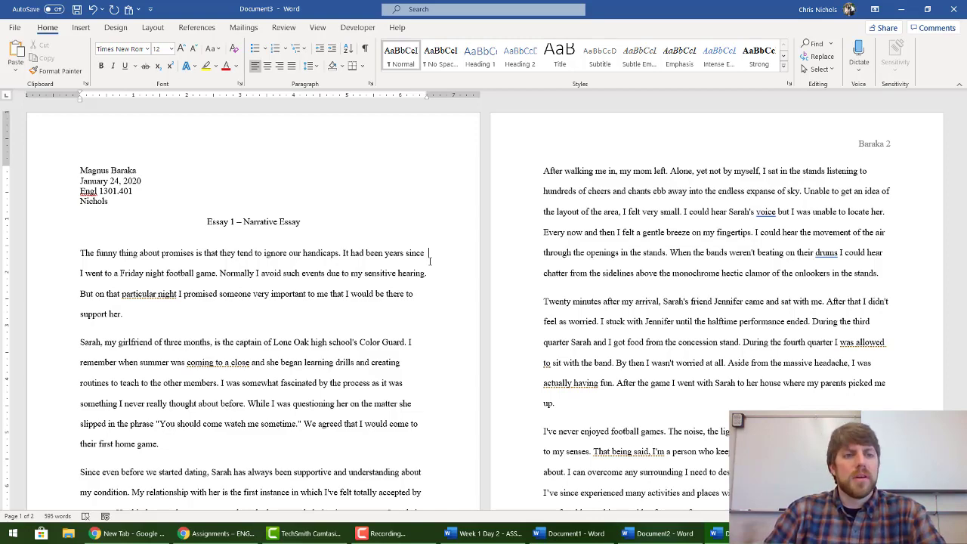
Step: Select the essay body and set its Spacing After to 0 pt
drag(79, 254, 577, 372)
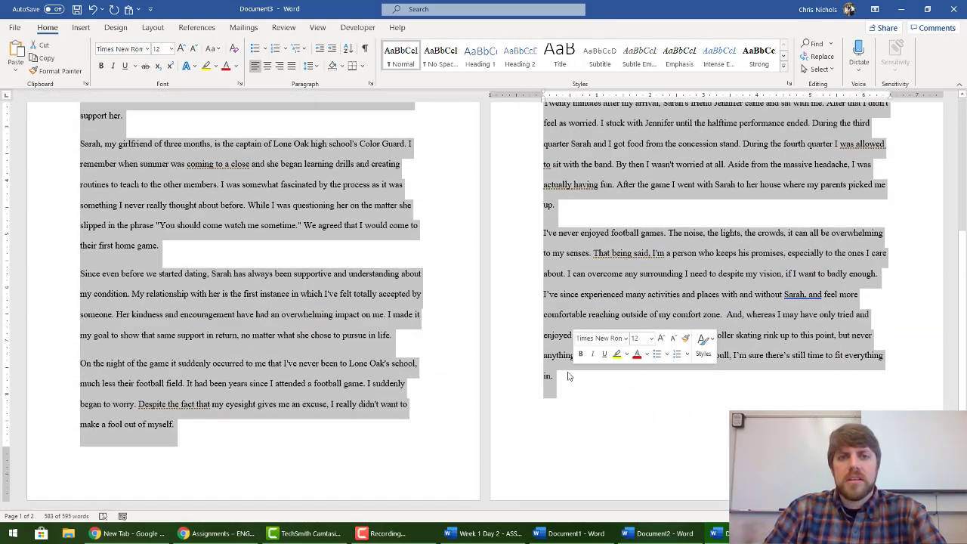
click(371, 85)
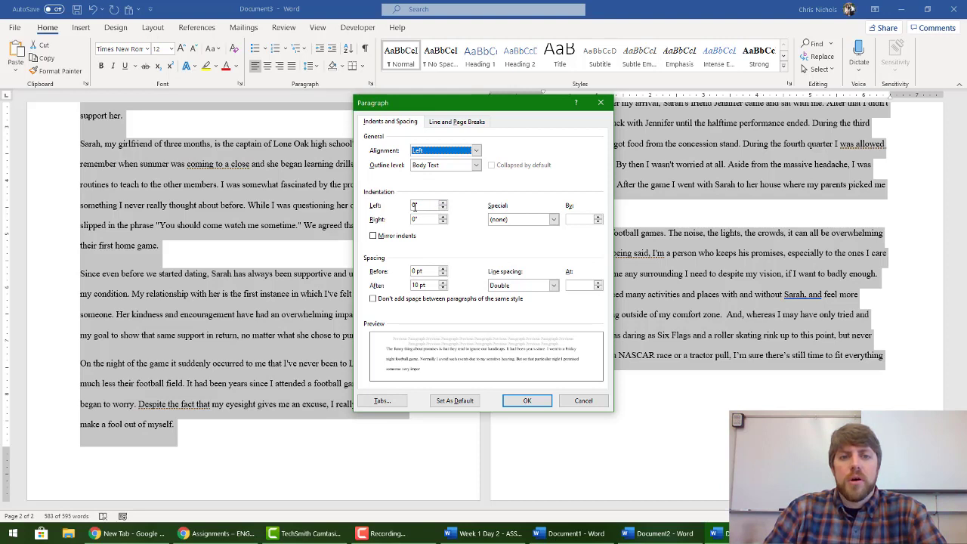
click(443, 288)
click(443, 289)
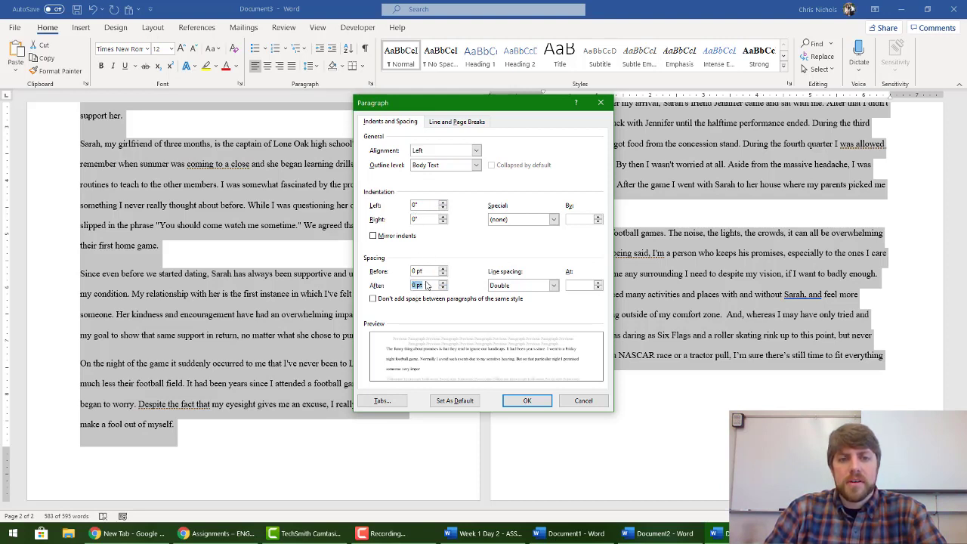
click(527, 400)
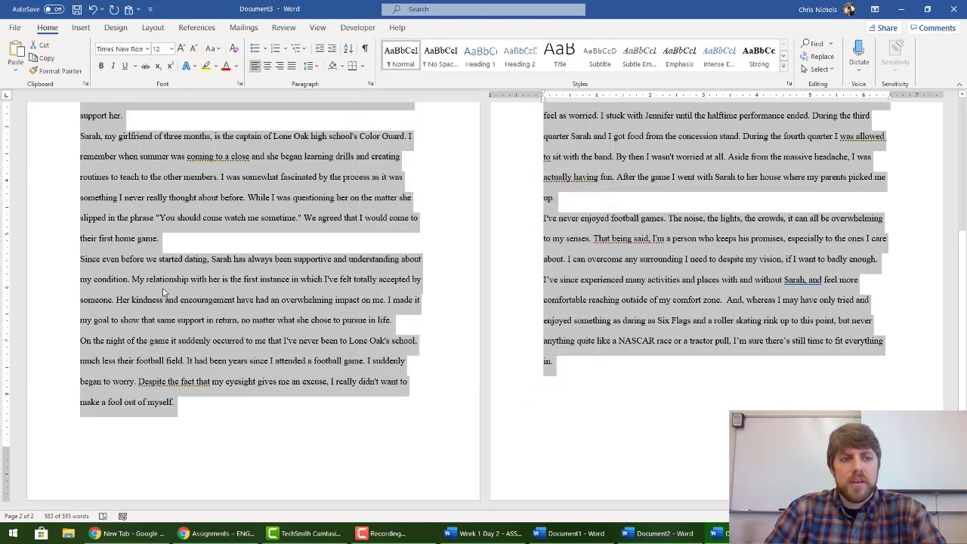
Step: Give the body paragraphs a 0.5" first-line indent and clear the selection
click(371, 84)
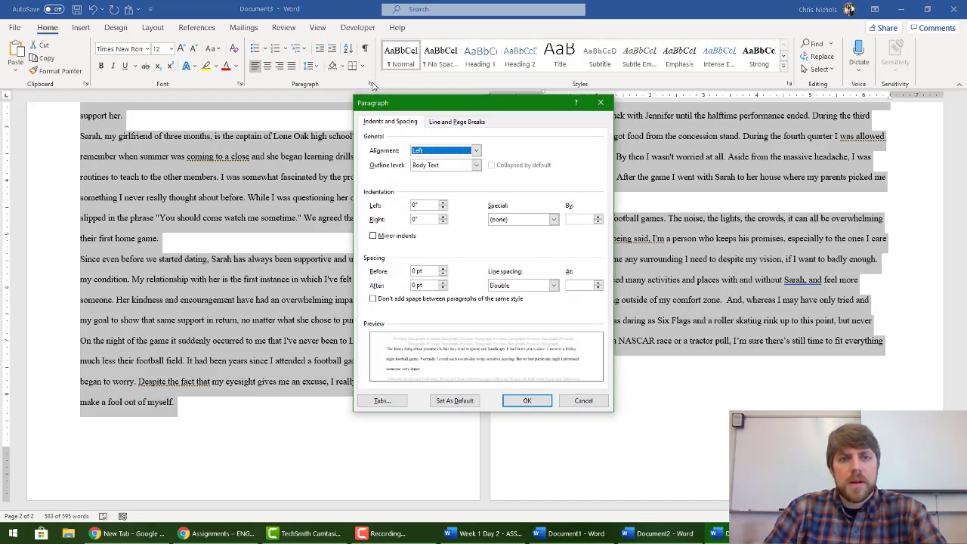
click(508, 220)
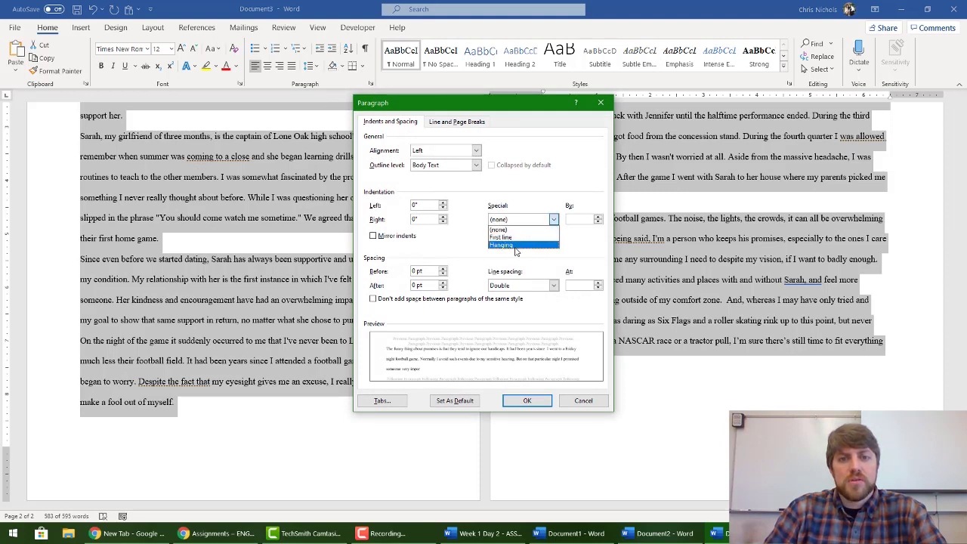
click(501, 238)
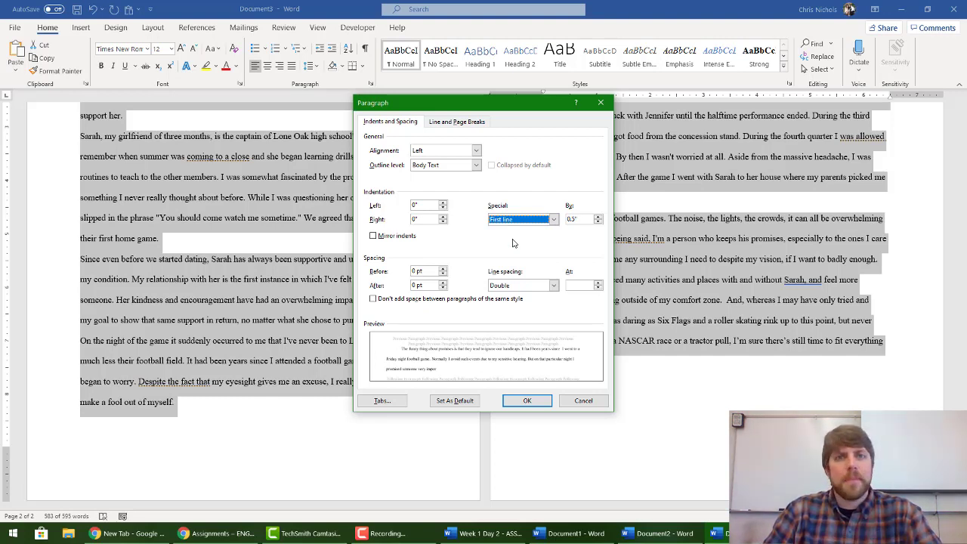
click(527, 400)
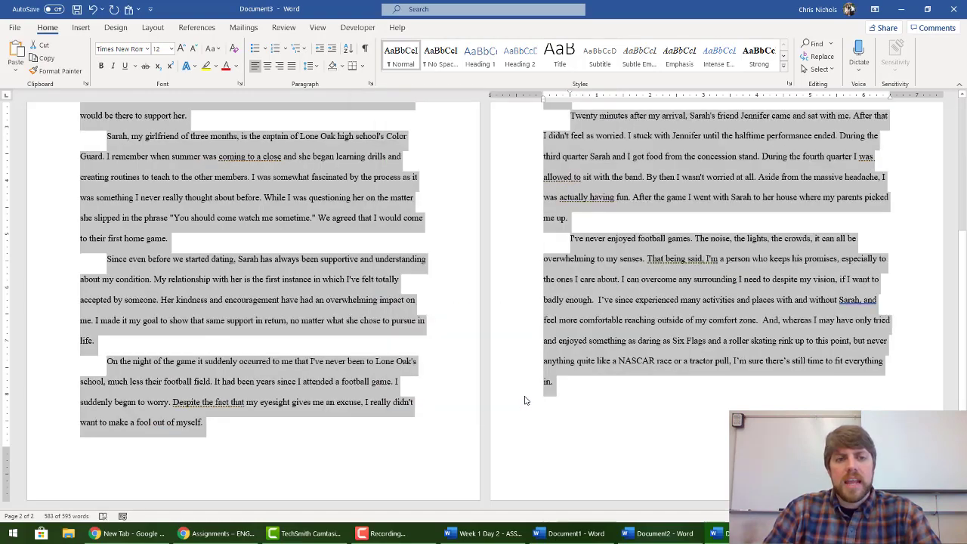
click(105, 263)
scroll(105, 261, up, 5)
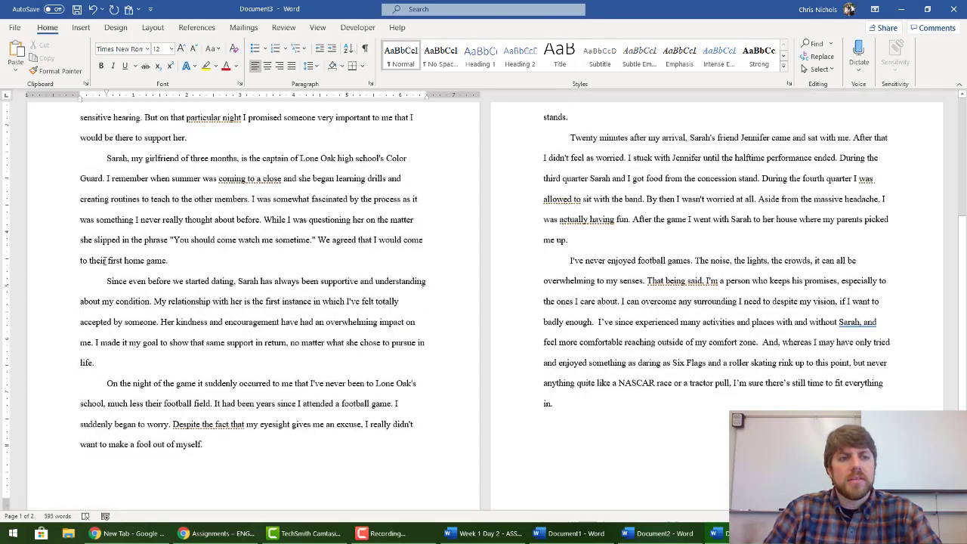
Step: Return to the top of page 1 and start saving the essay with Ctrl+S
scroll(105, 260, down, 5)
scroll(105, 260, up, 5)
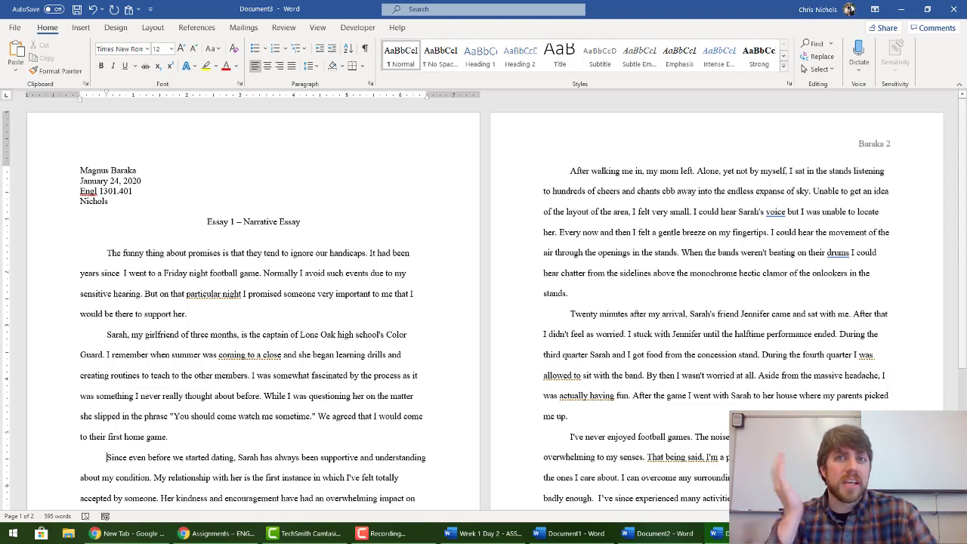
key(ctrl+s)
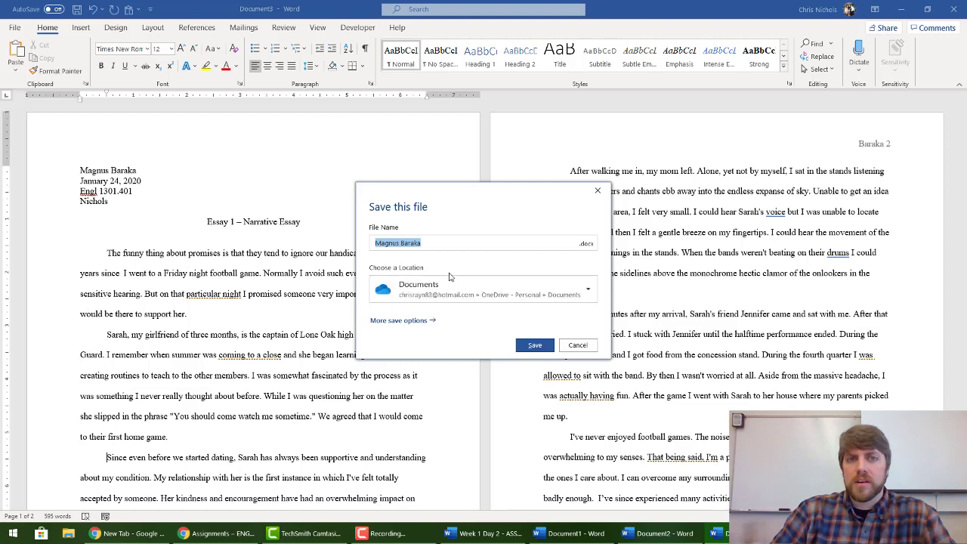
Step: Dismiss the quick save prompt and open the full Save As browser via File > Save As > Browse
click(414, 325)
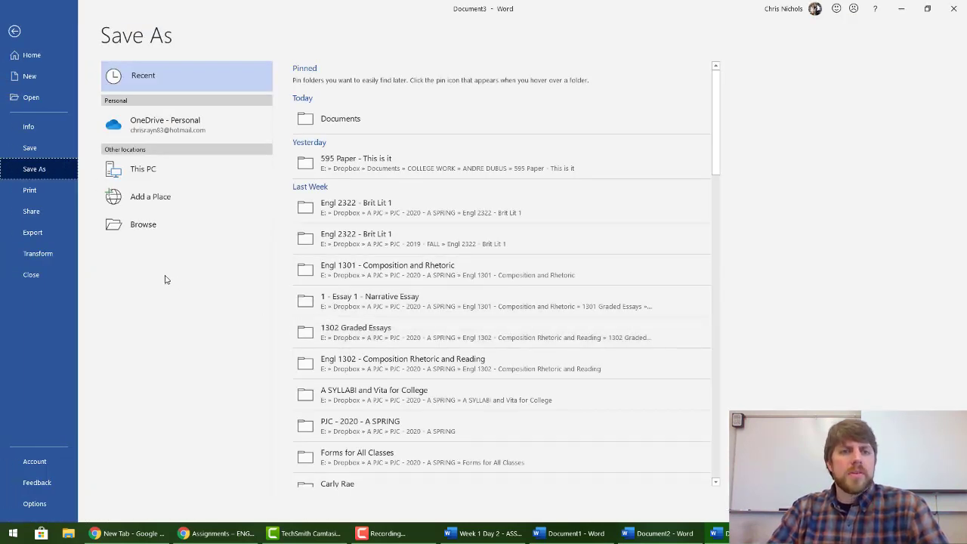
click(14, 31)
key(ctrl+s)
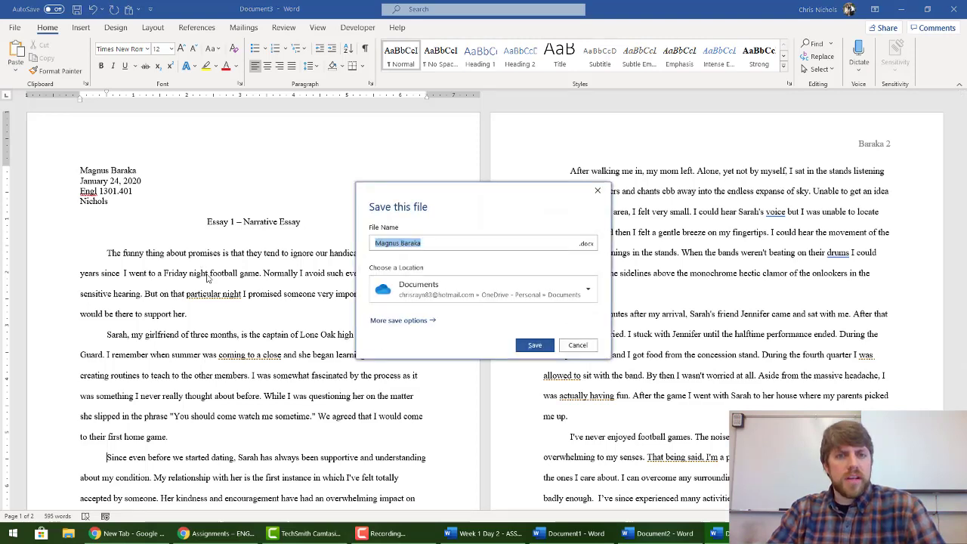
click(578, 344)
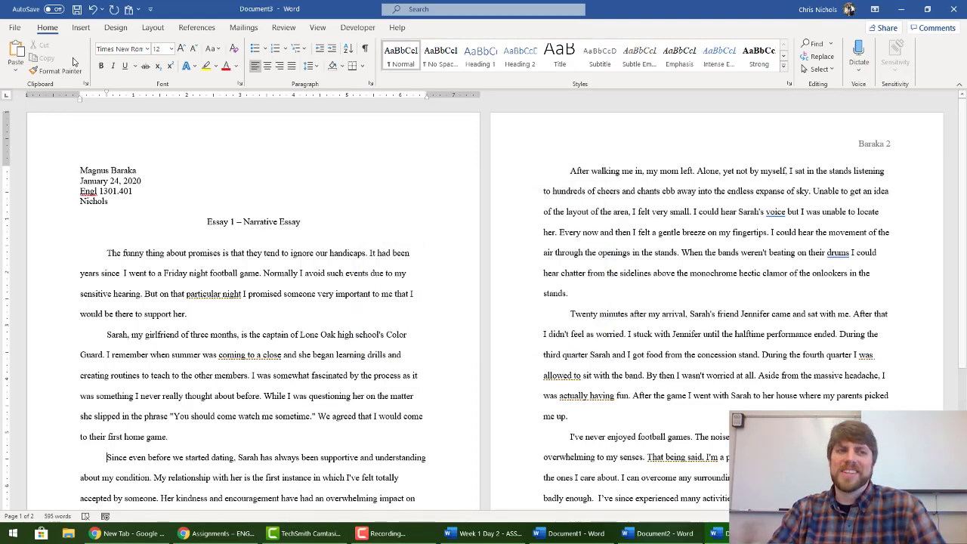
click(15, 28)
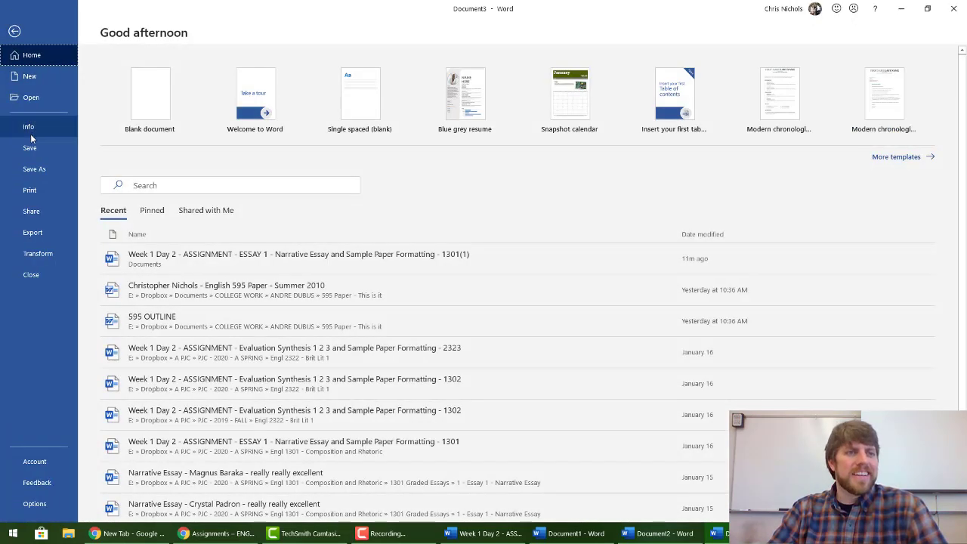
click(44, 171)
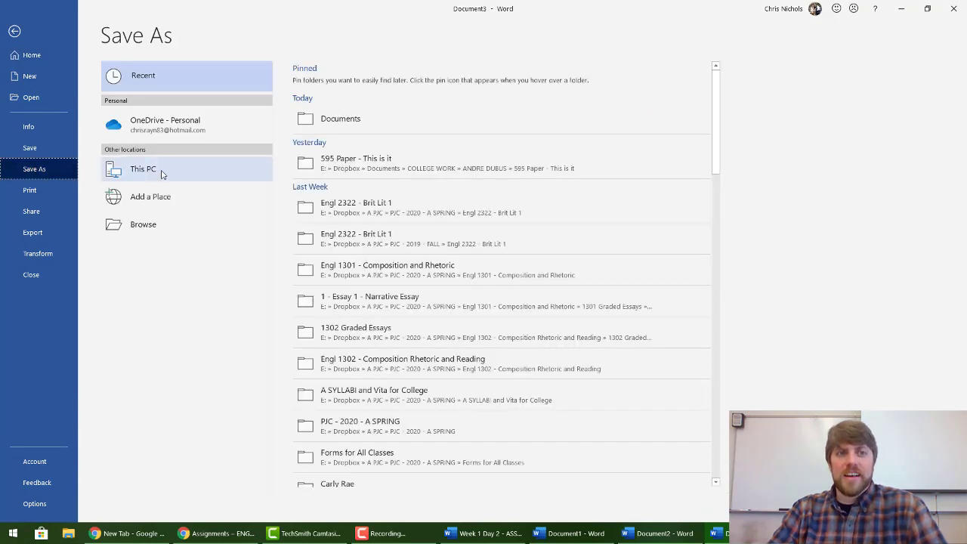
click(153, 231)
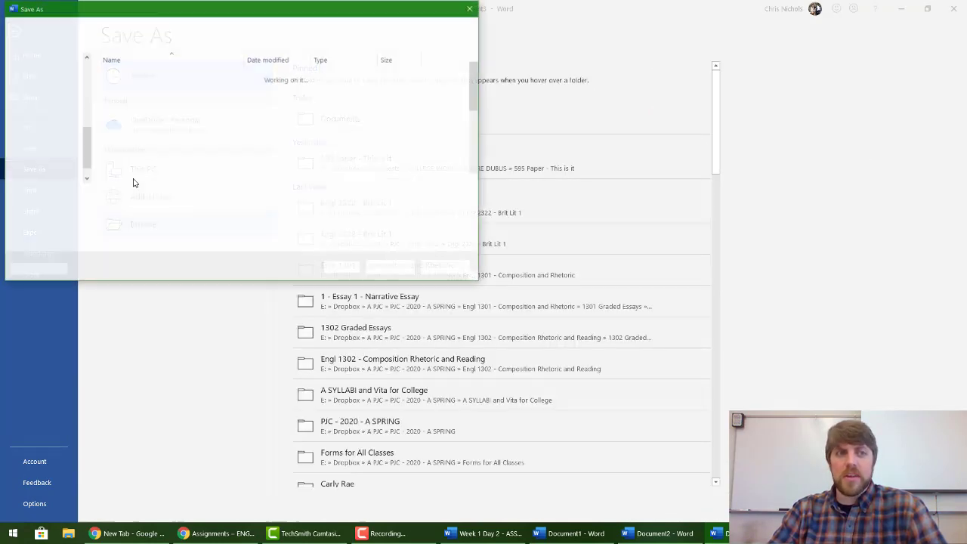
click(447, 269)
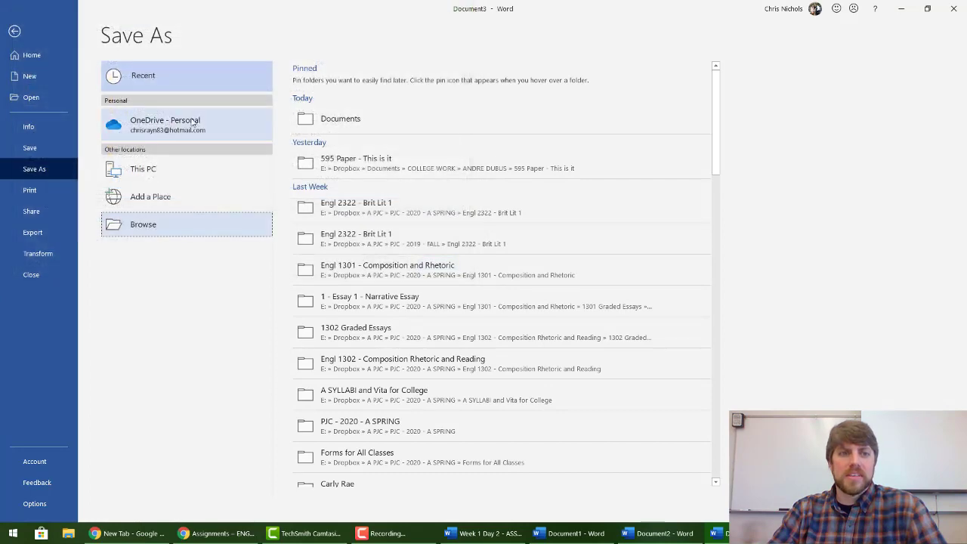
click(154, 226)
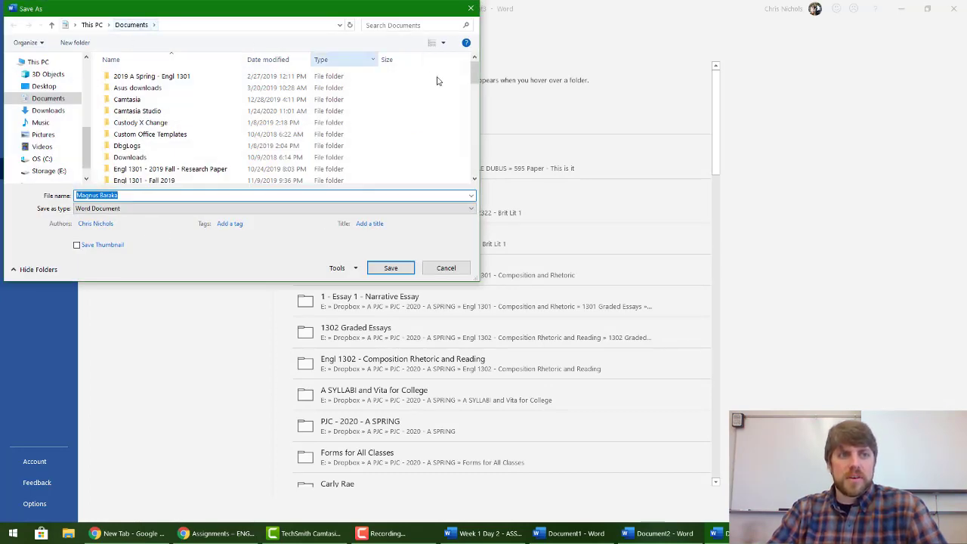
Step: Create a folder named 'Engl 1301 - 2020 Spring' in Documents and open it
key(Right)
right_click(440, 142)
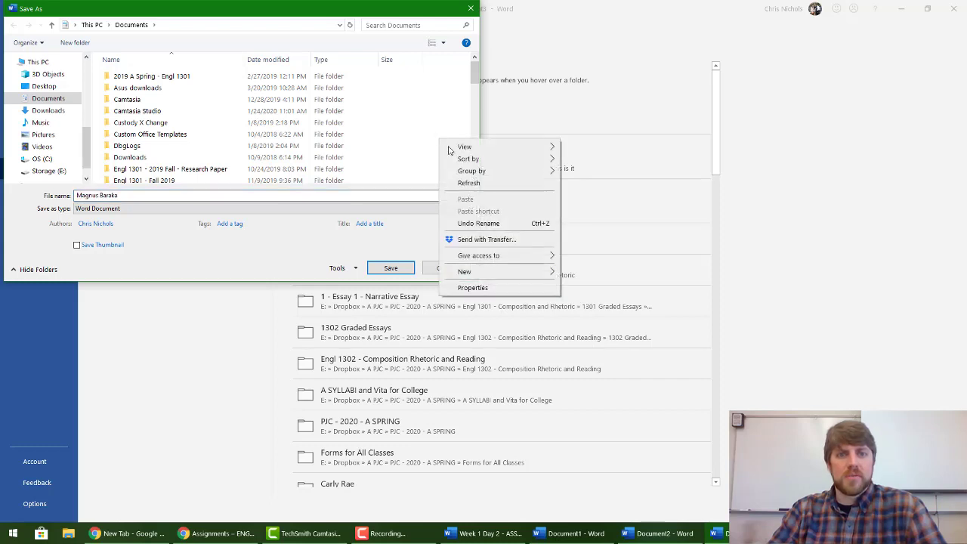
mouse_move(467, 274)
click(586, 273)
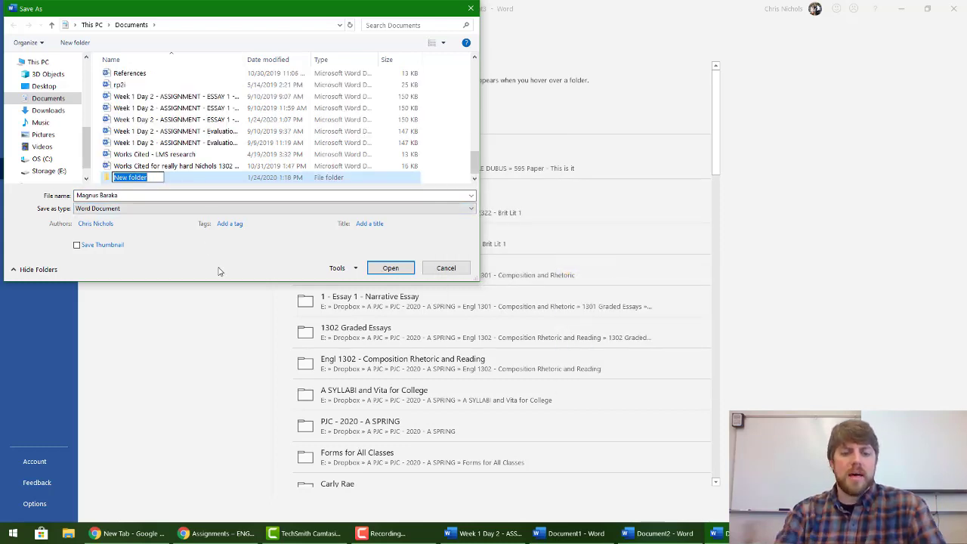
text(Engl )
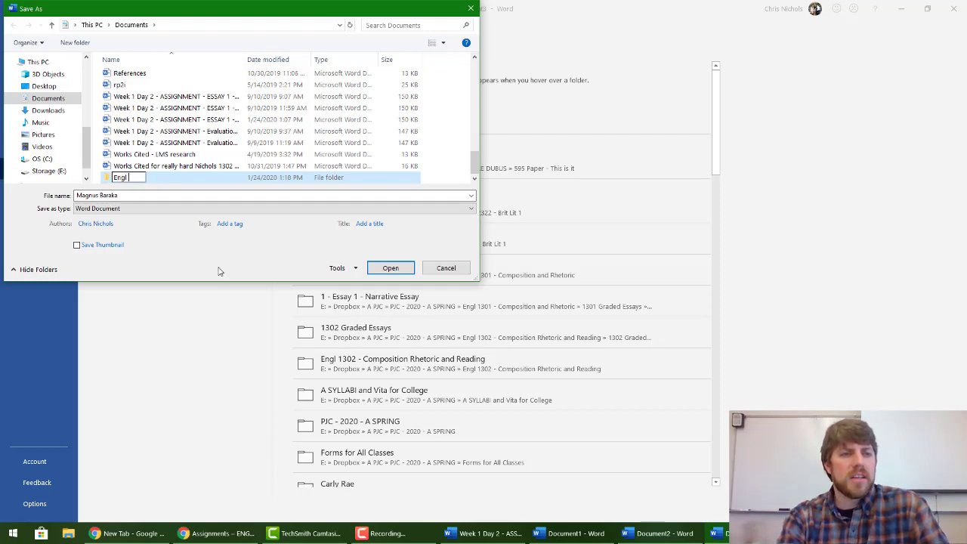
text(1301 - Fall)
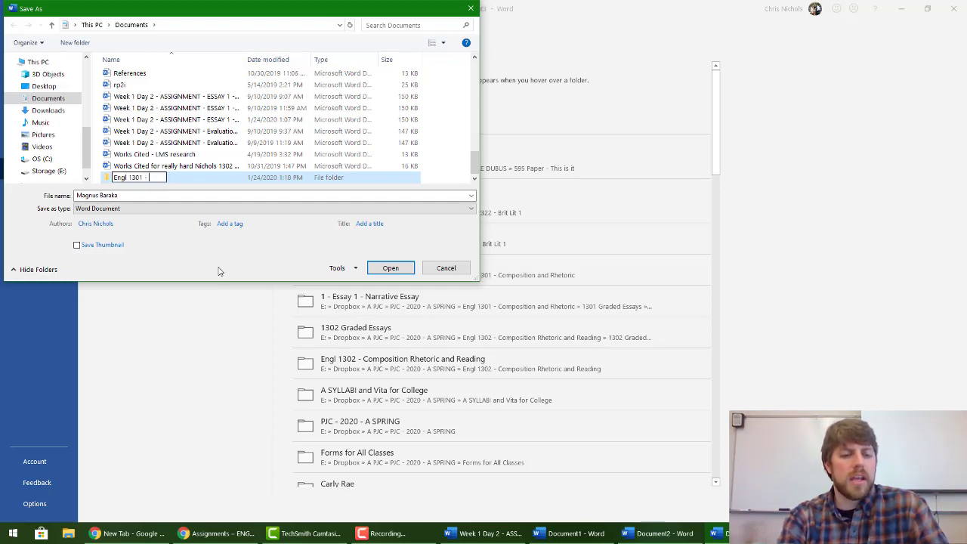
key(BackSpace)
key(BackSpace)
key(BackSpace)
key(BackSpace)
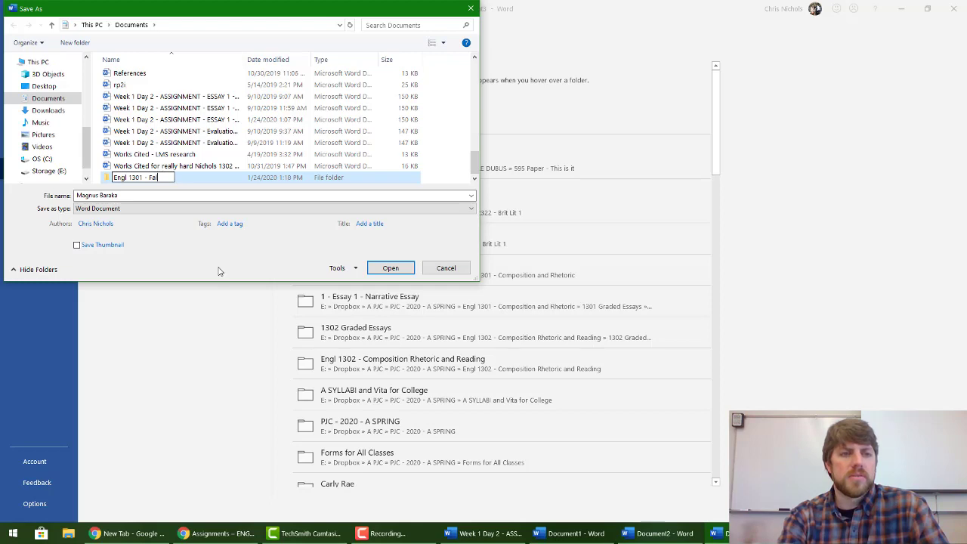
text(2020 Spring)
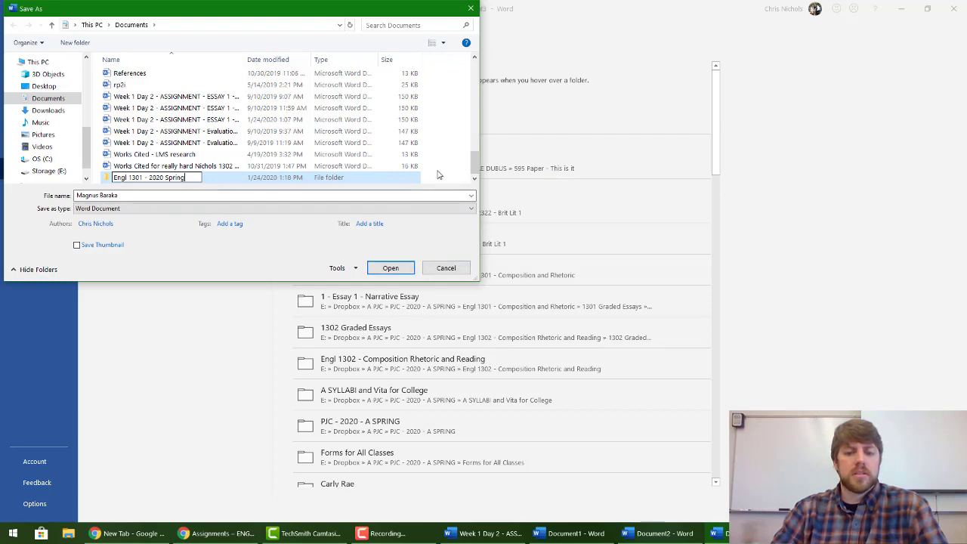
key(Return)
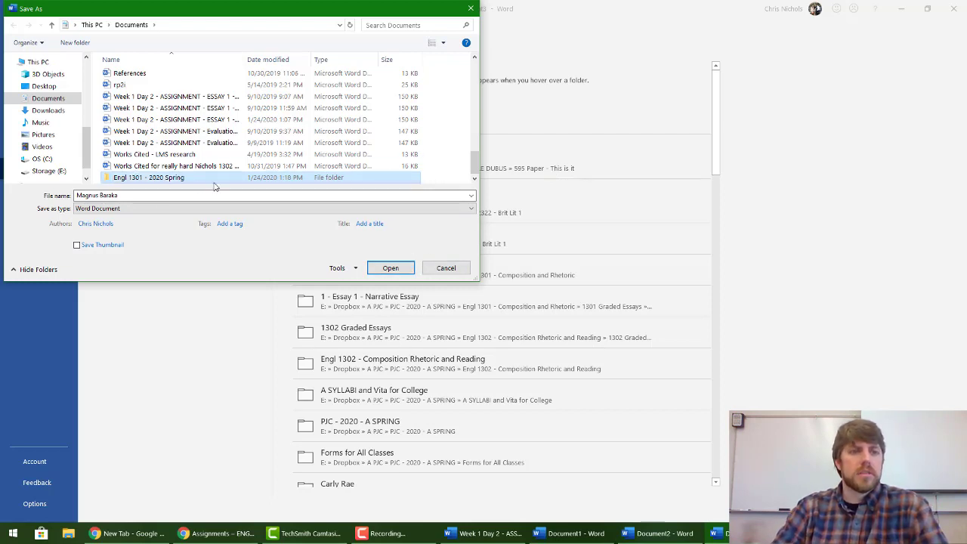
double_click(189, 180)
click(155, 195)
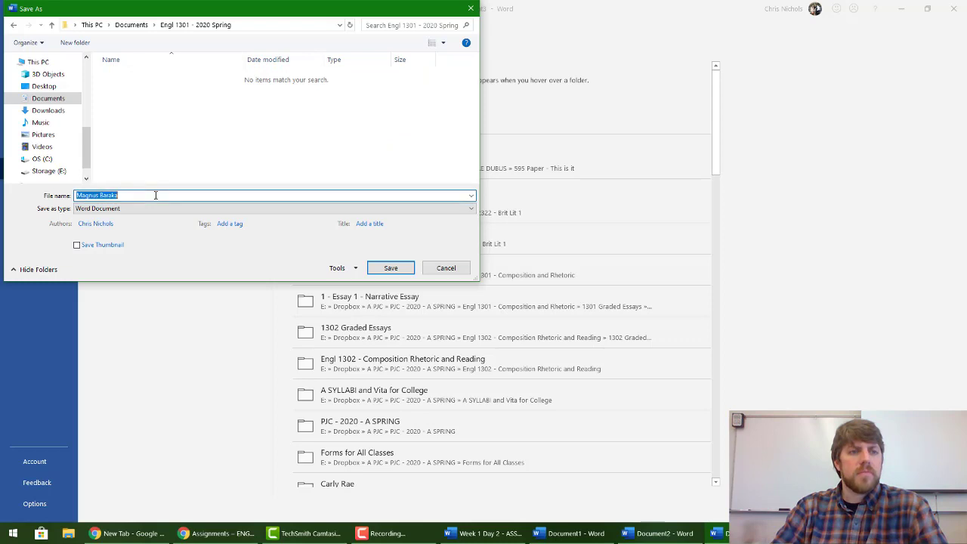
Step: Save the essay as 'Engl 1301 - 2020 Spring - Essay 1 - Narrative Essay -' followed by the student's name
click(156, 195)
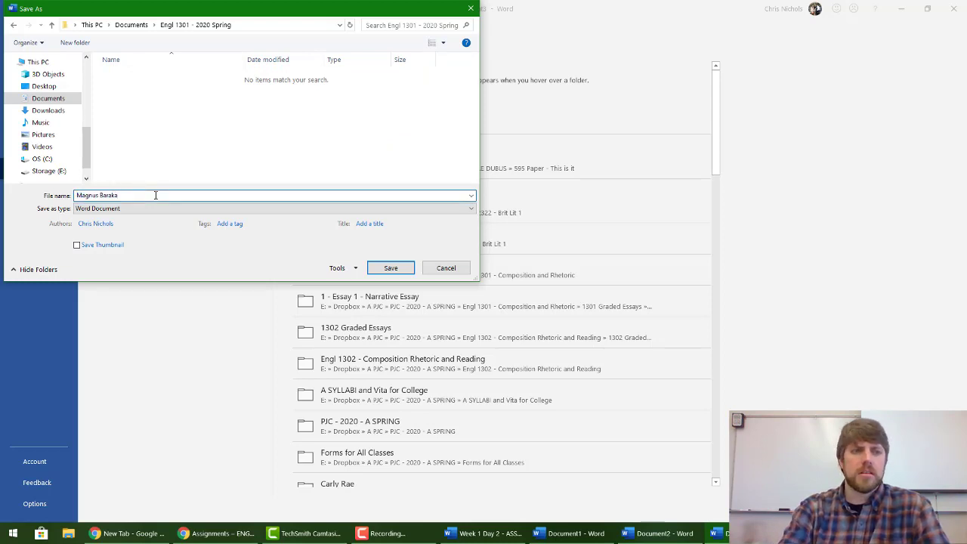
key(Home)
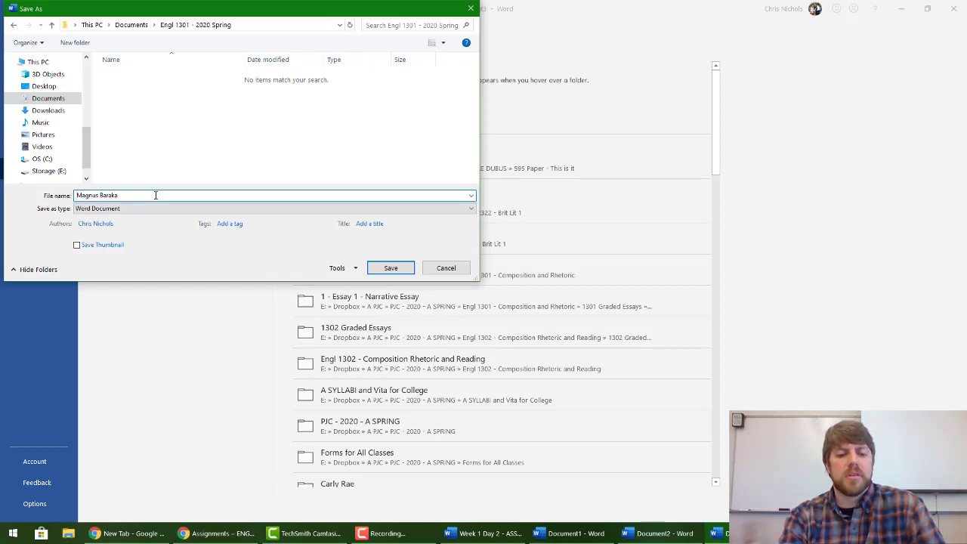
text(Engl 1301 - )
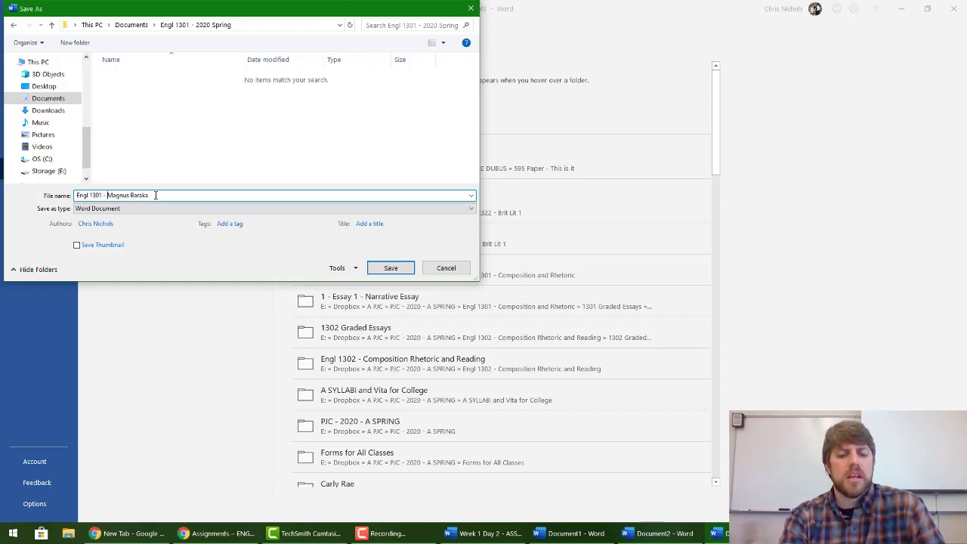
text(2020 S)
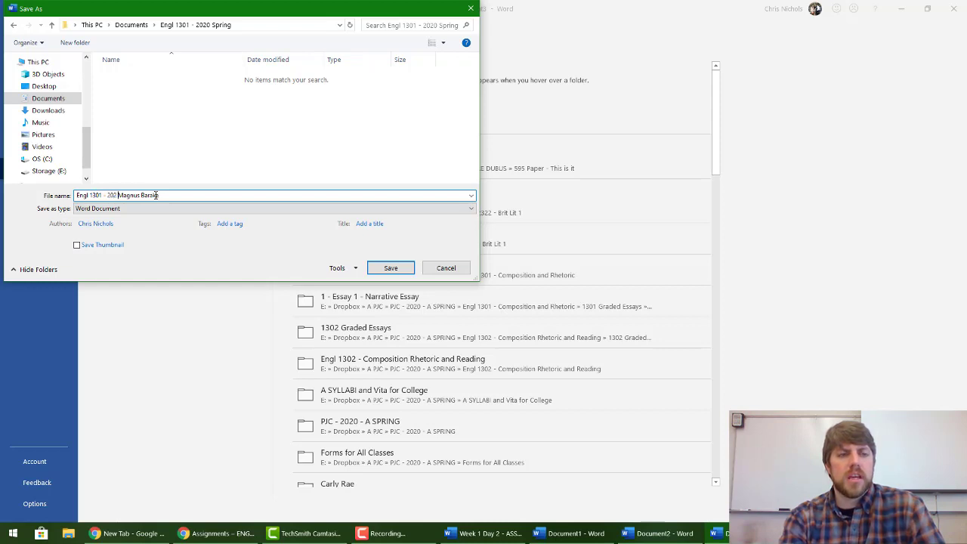
text(pring - )
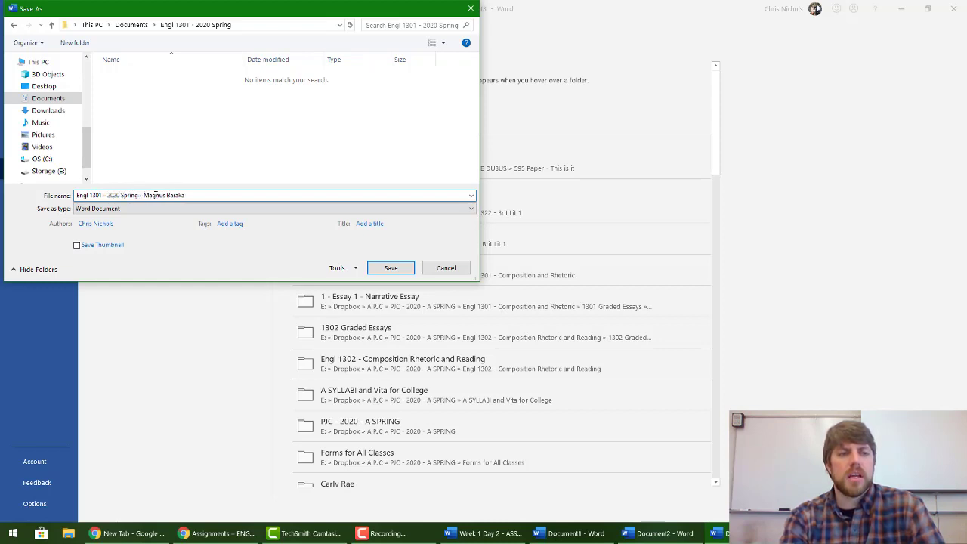
text(Essay)
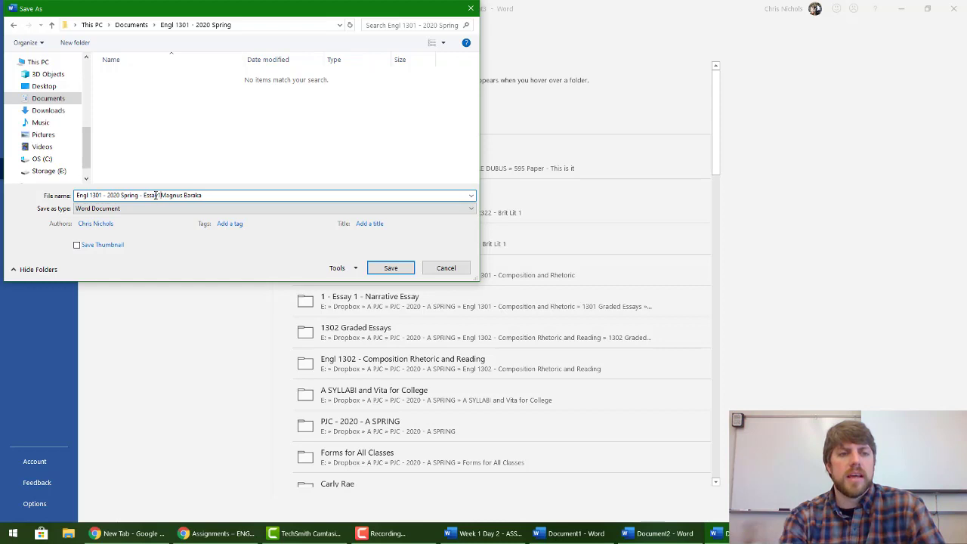
text( 1)
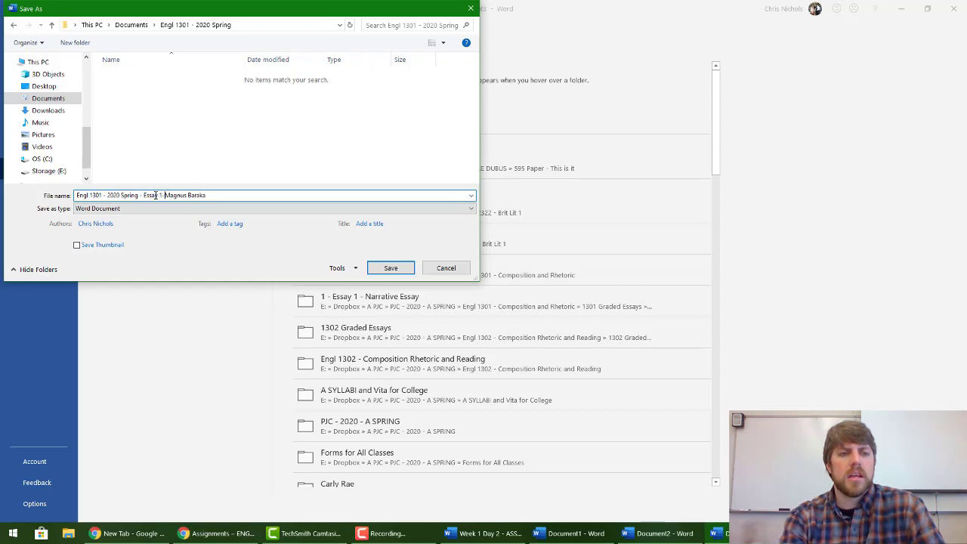
text( - Narrative )
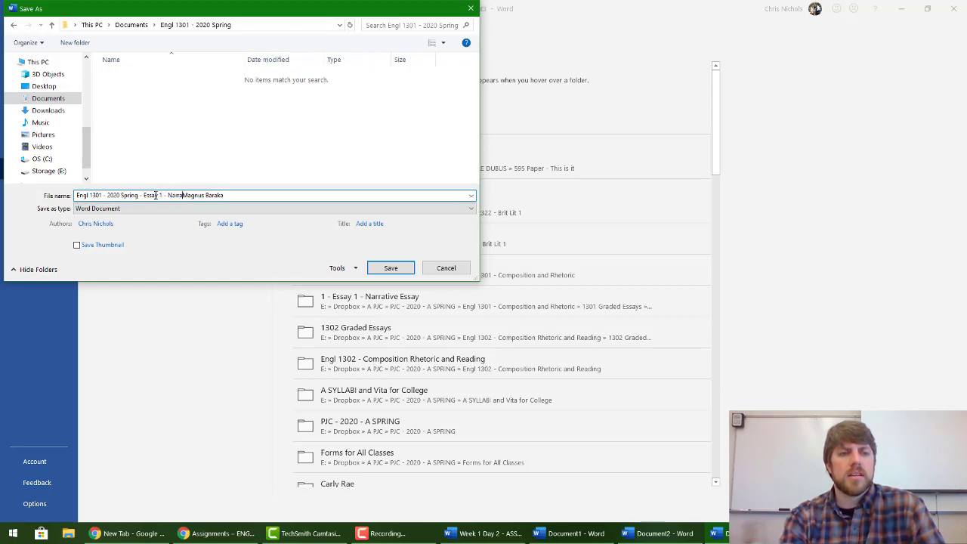
text(Essay -)
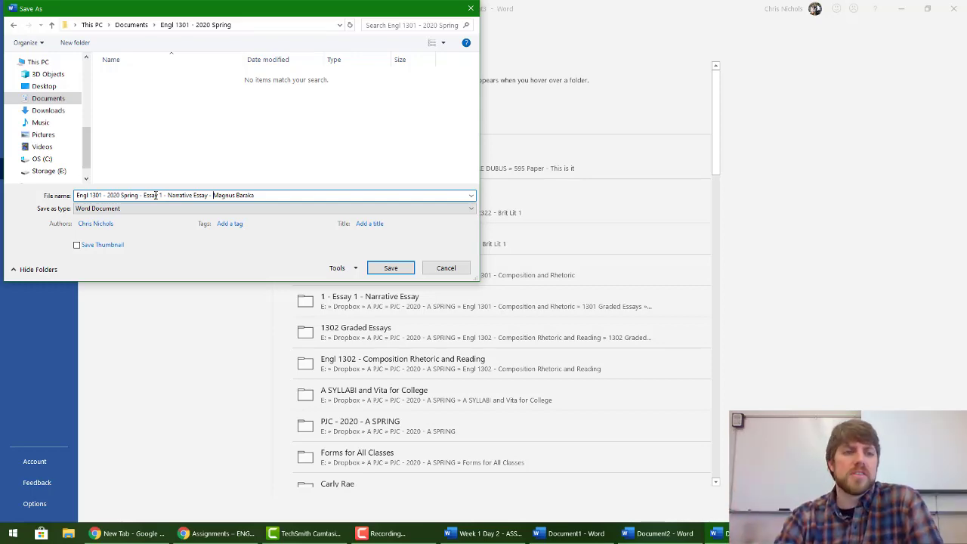
key(Return)
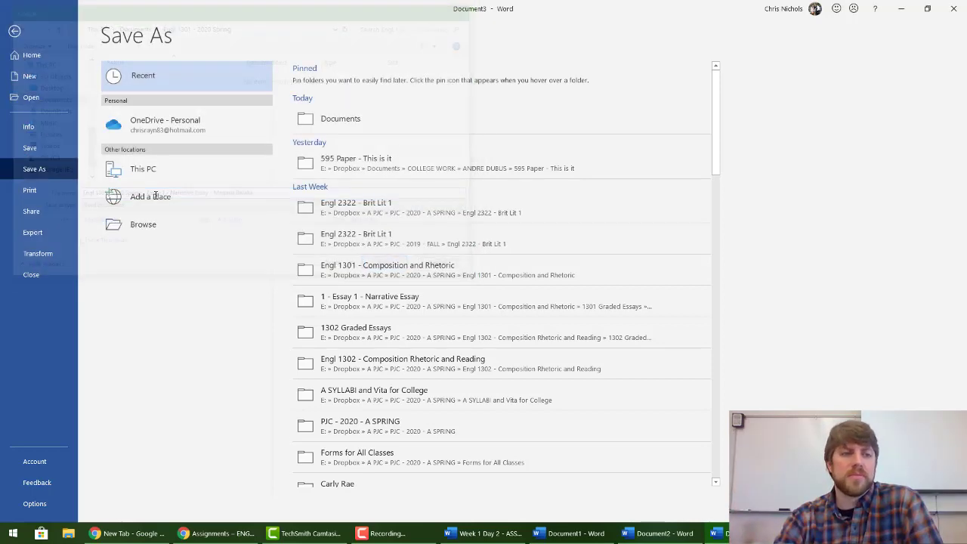